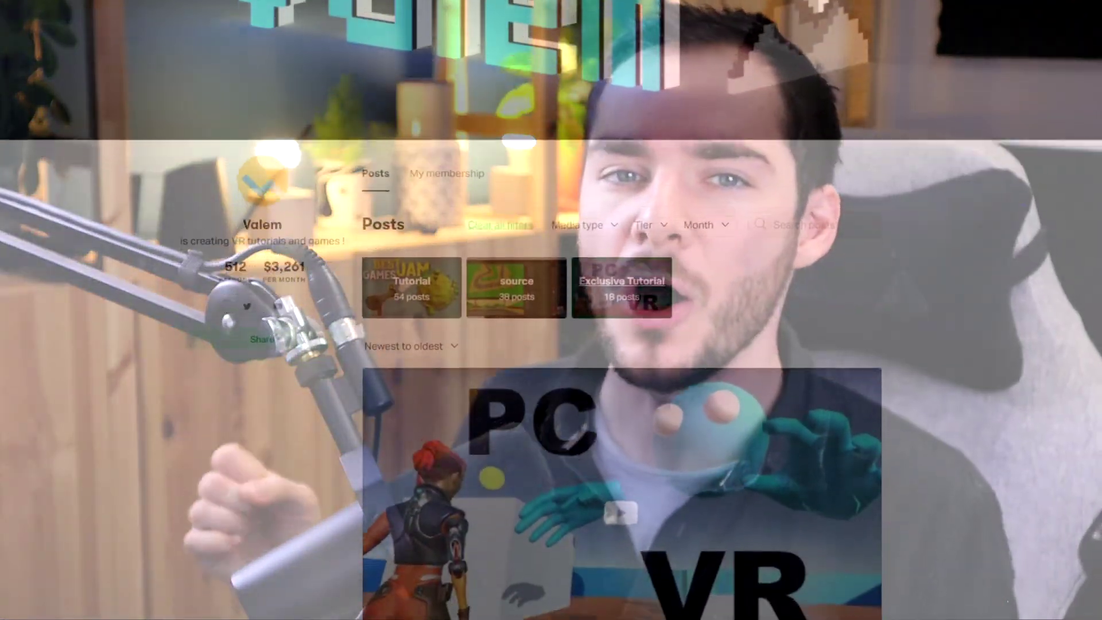
scroll(622, 321, down, 6)
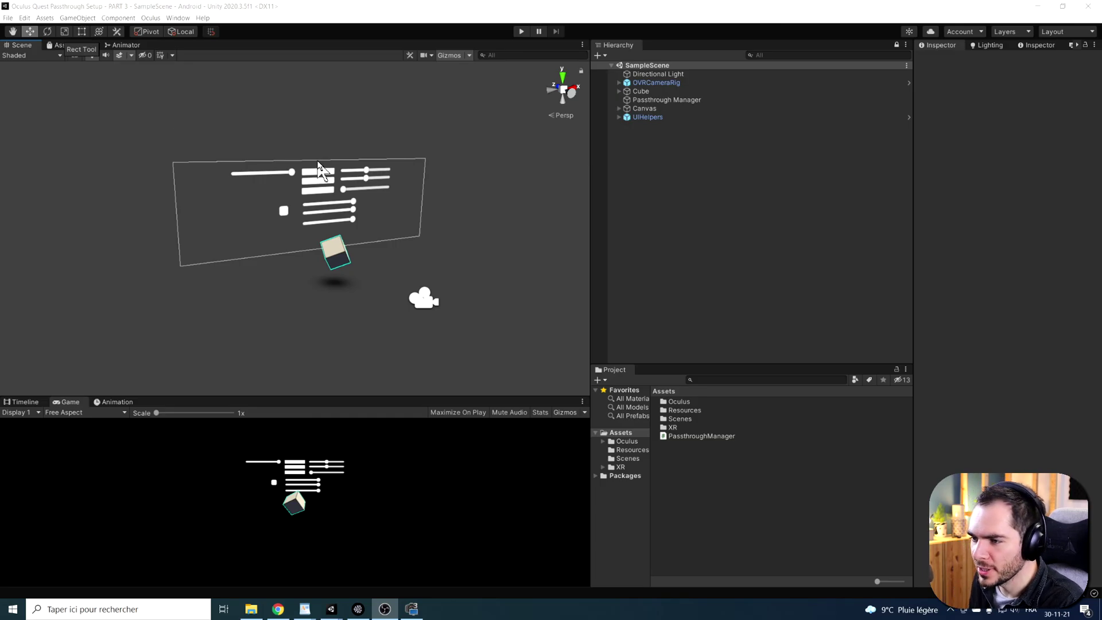
Examine the passthrough styling canvas with its sliders and buttons above the cube in the scene
scroll(428, 190, up, 3)
alt+drag(428, 191, 342, 167)
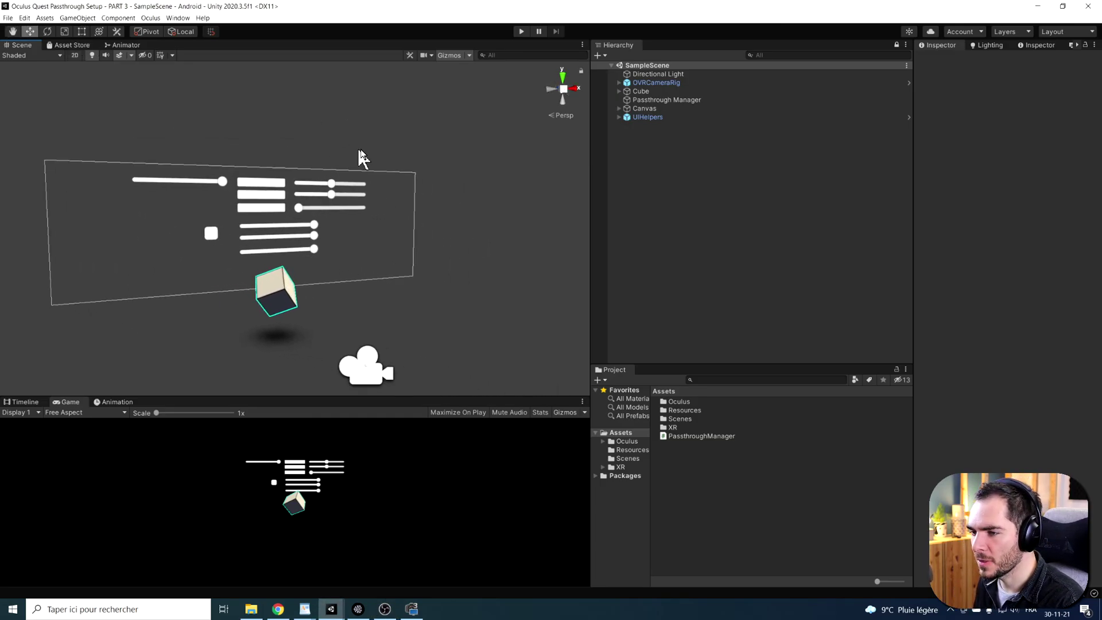
middle_drag(342, 167, 363, 198)
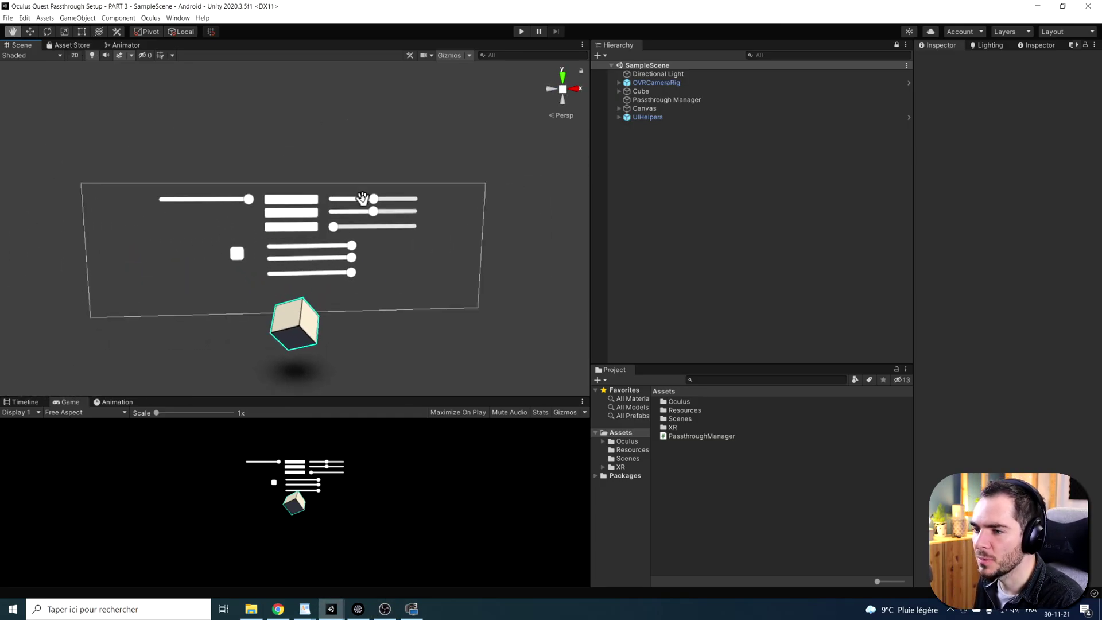
scroll(366, 213, up, 1)
scroll(401, 236, up, 3)
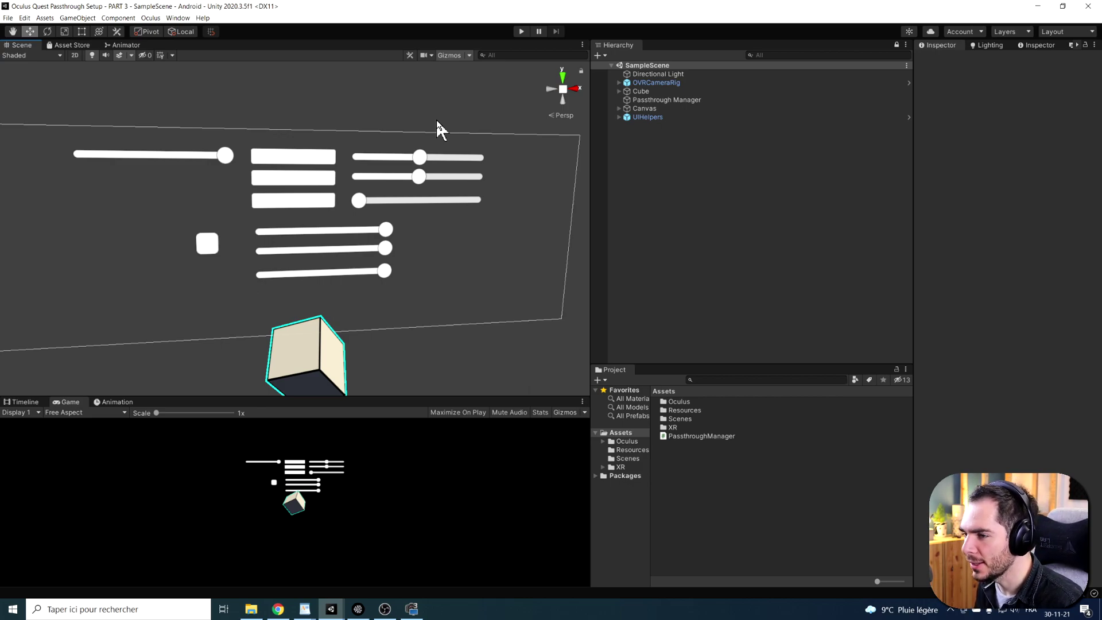
scroll(394, 320, down, 4)
scroll(410, 232, up, 3)
scroll(402, 229, down, 2)
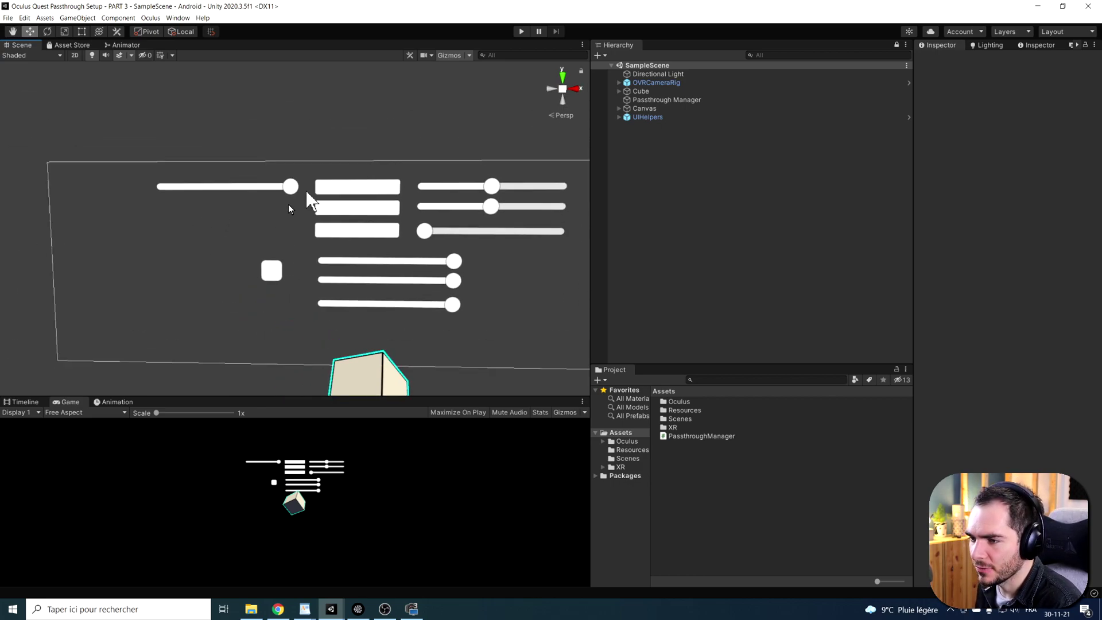
scroll(310, 264, down, 2)
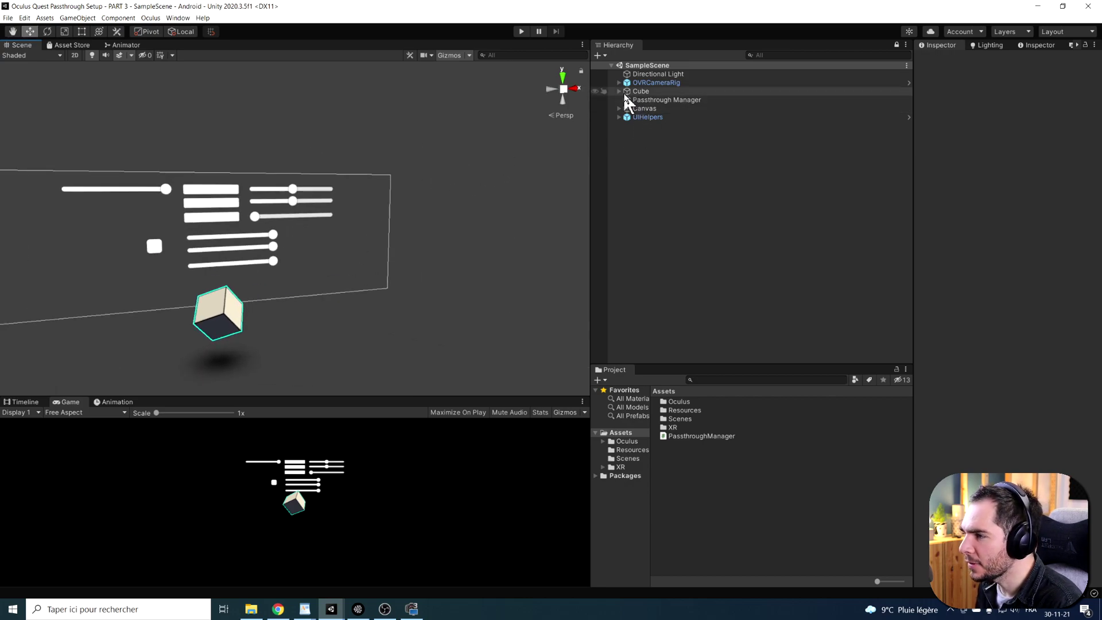
Deactivate the Canvas object in SampleScene
click(644, 108)
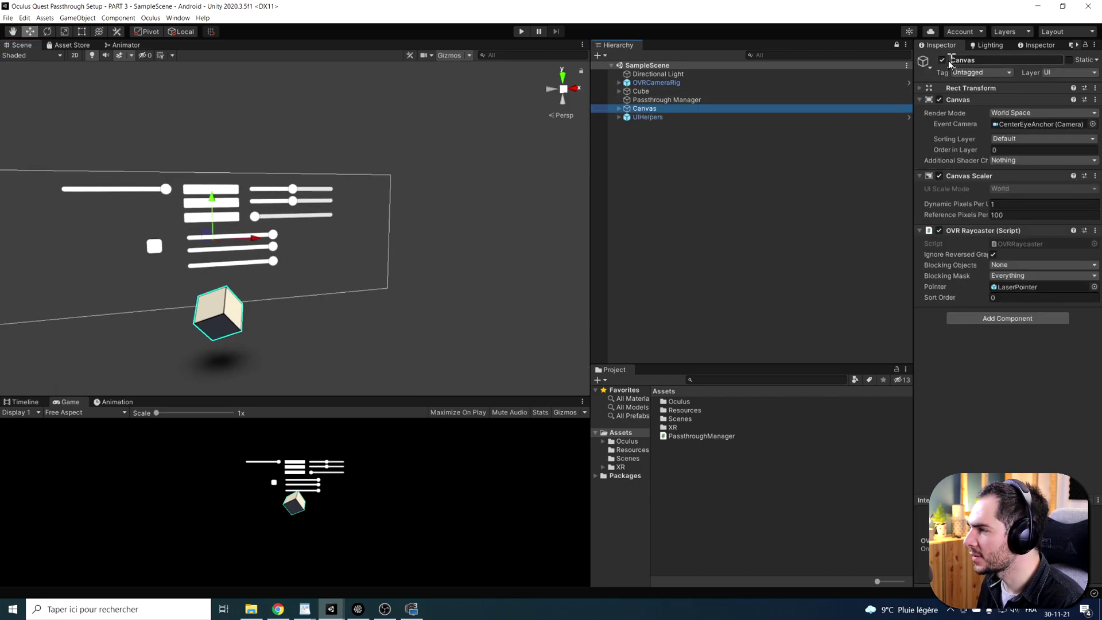
click(942, 60)
click(676, 166)
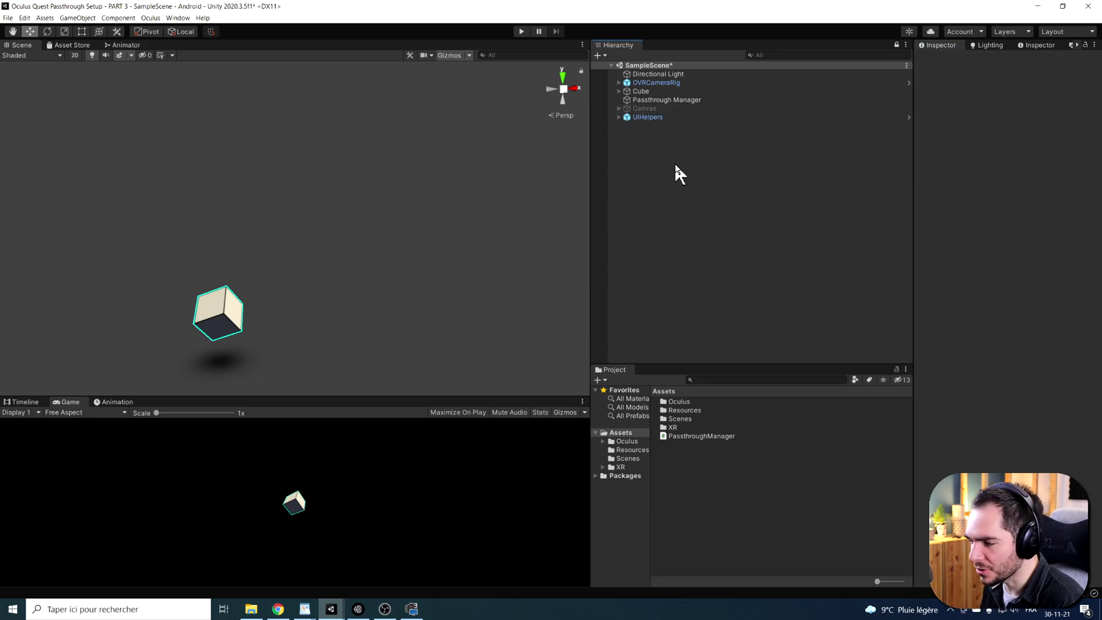
In Visual Studio, declare a public GameObject passthroughStylerCanvas below colorMapGradient in the Passthrough Manager's script and save it
click(642, 100)
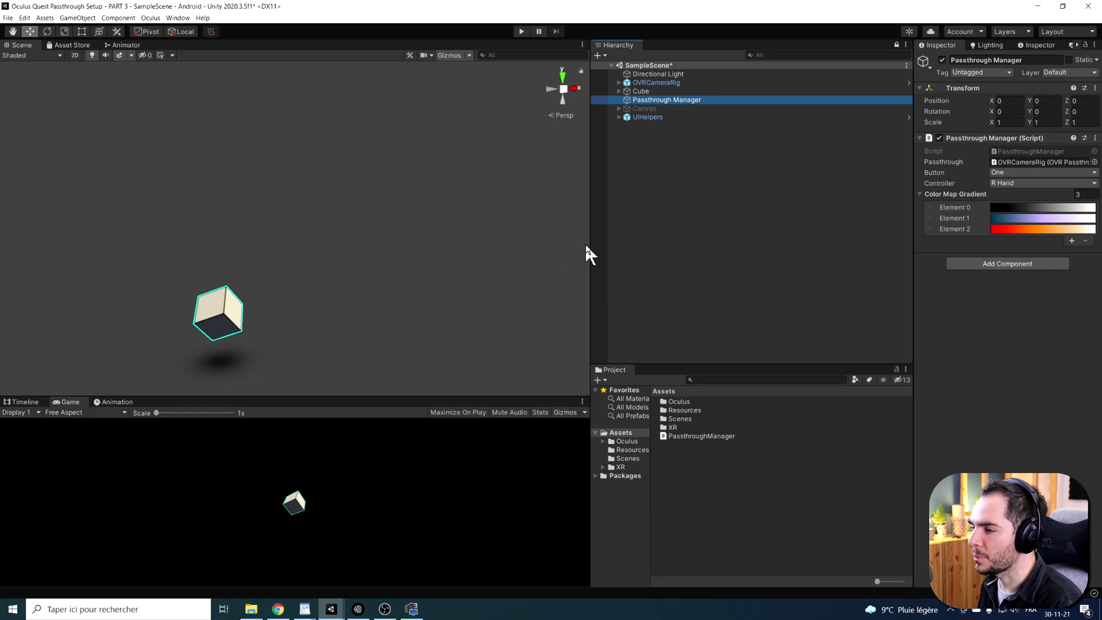
drag(591, 253, 527, 245)
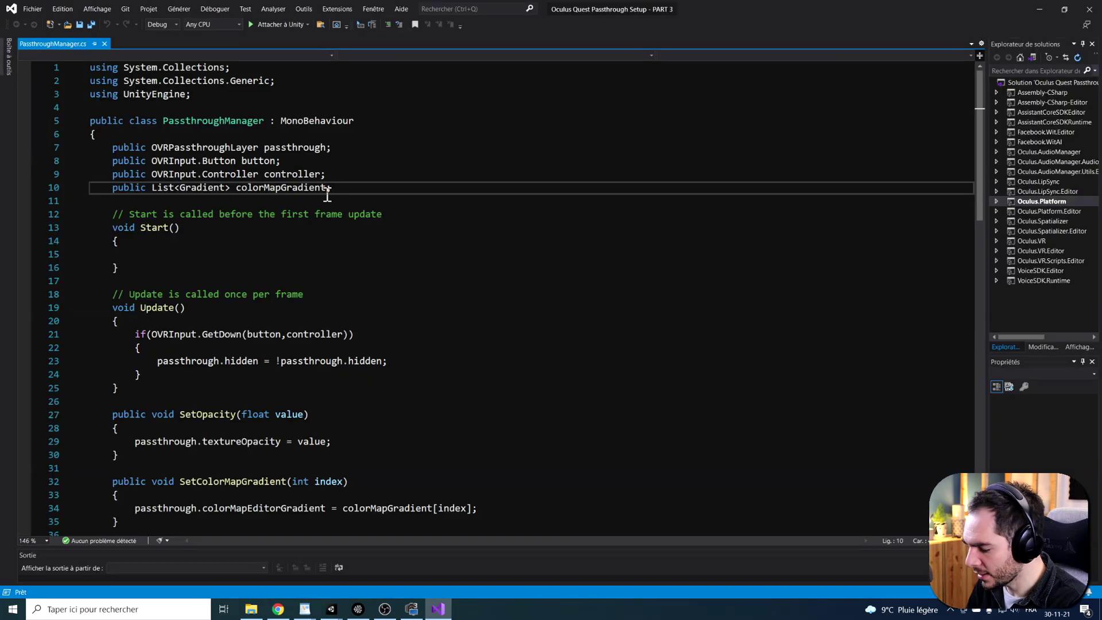
click(331, 198)
key(Return)
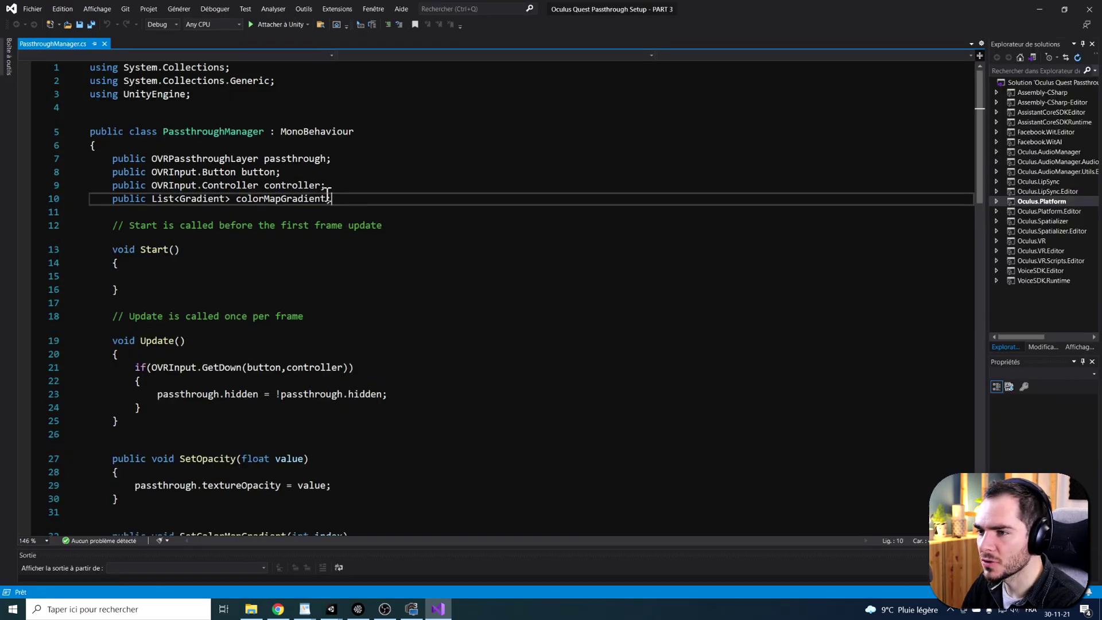
text(public)
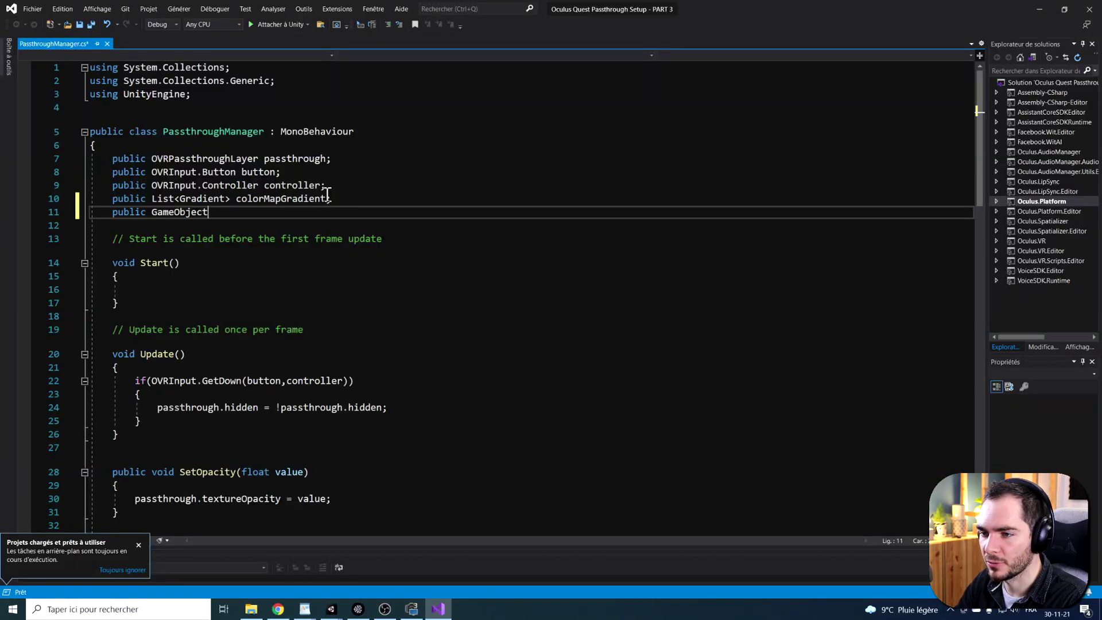
text( GameObject )
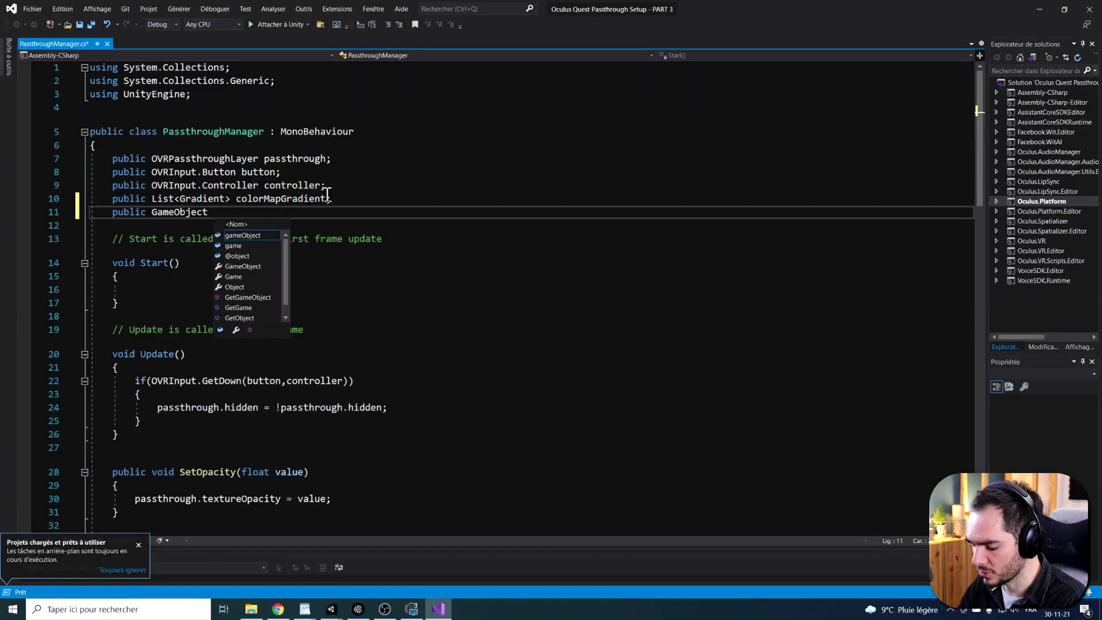
text(passthroughSty)
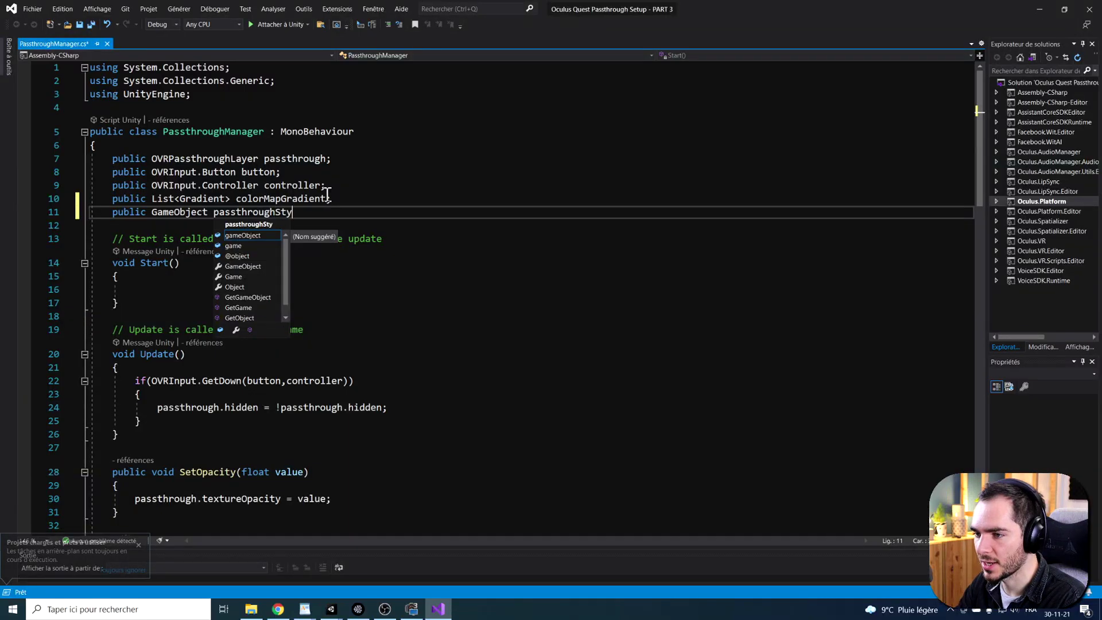
text(lerCanvas;)
key(ctrl+s)
key(Return)
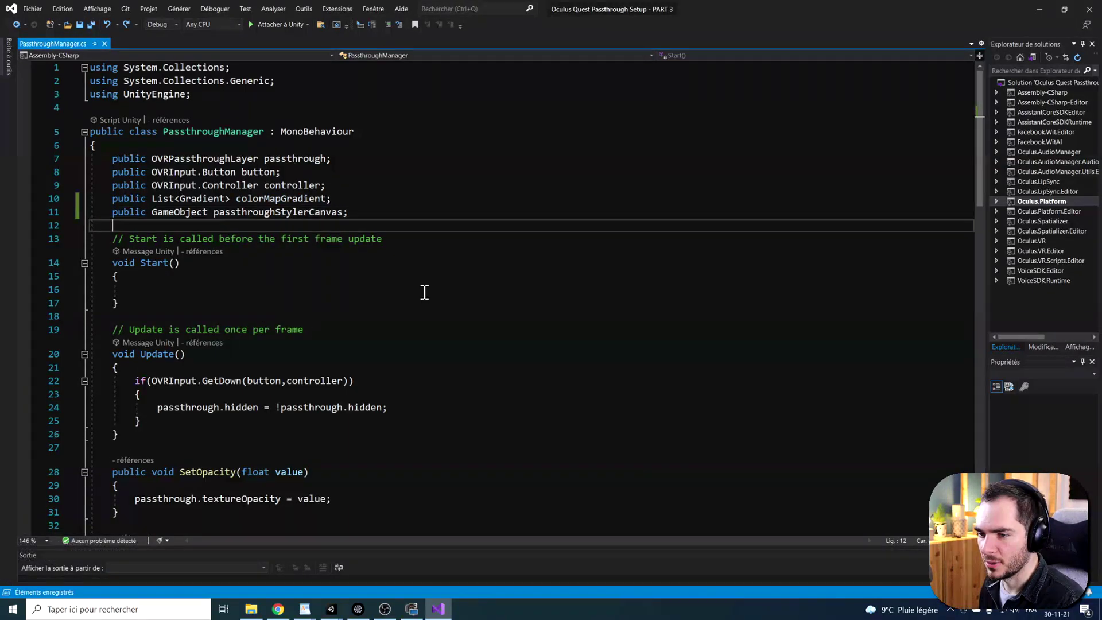
Add an if block at the end of Update that checks OVRInput.GetDown(OVRInput.Button.Four)
double_click(287, 213)
scroll(278, 349, down, 3)
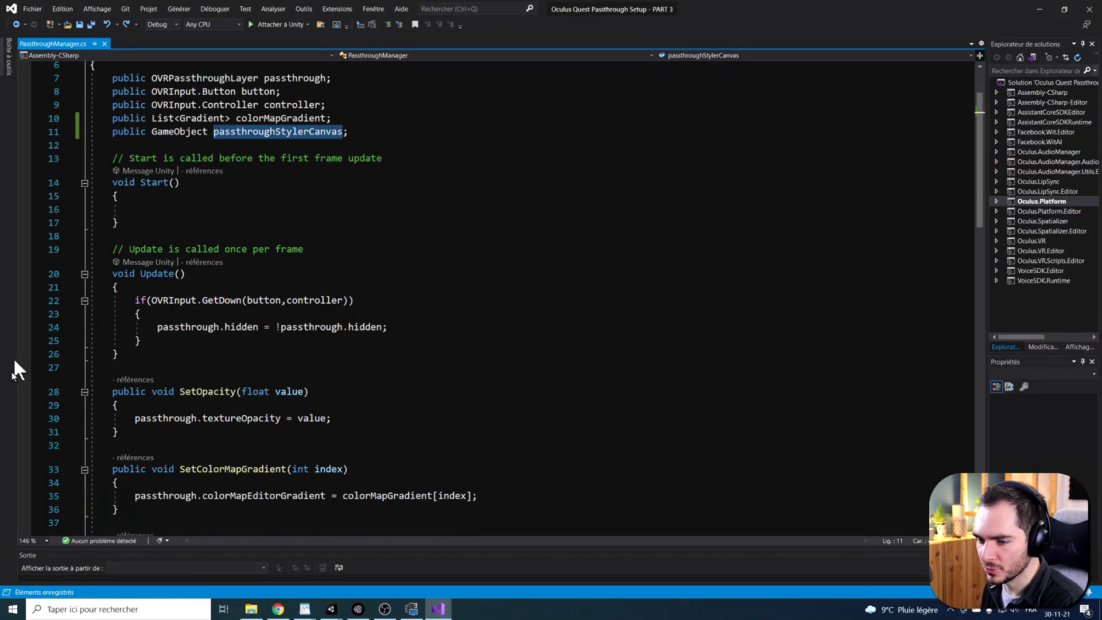
scroll(278, 349, up, 3)
scroll(263, 222, down, 1)
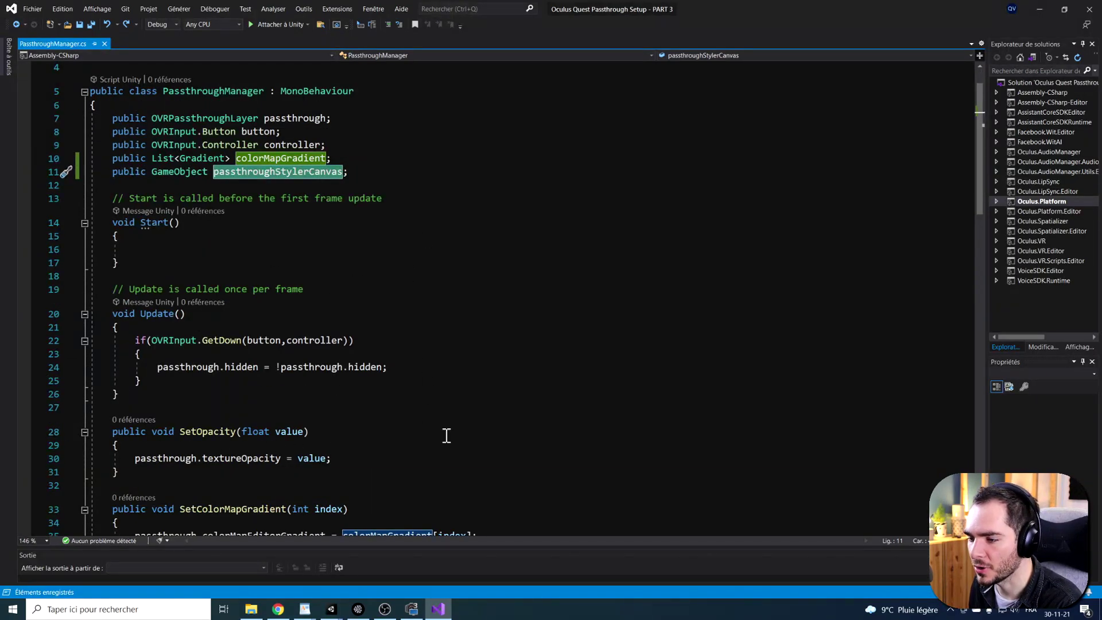
click(606, 359)
key(Return)
key(Return)
text(if(OVRIn)
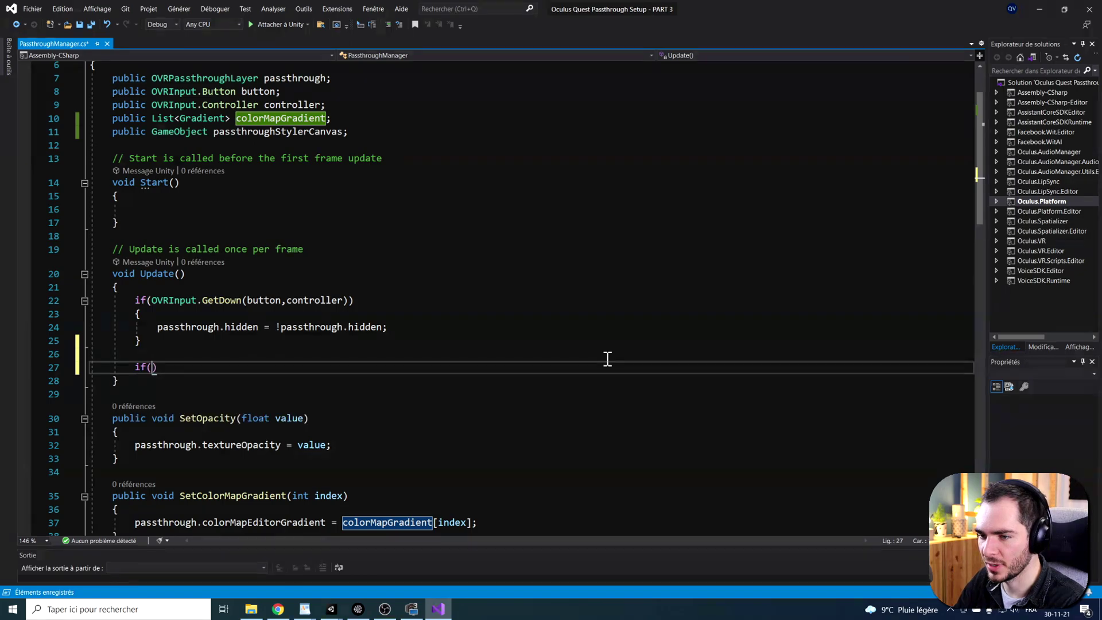
text(put.Getd)
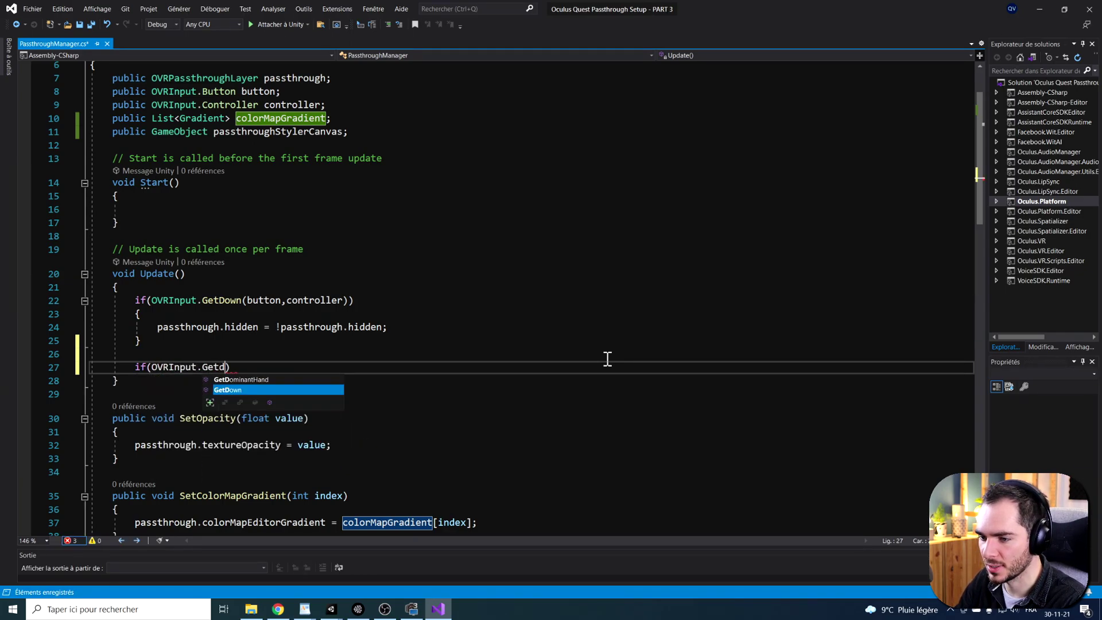
text(own()
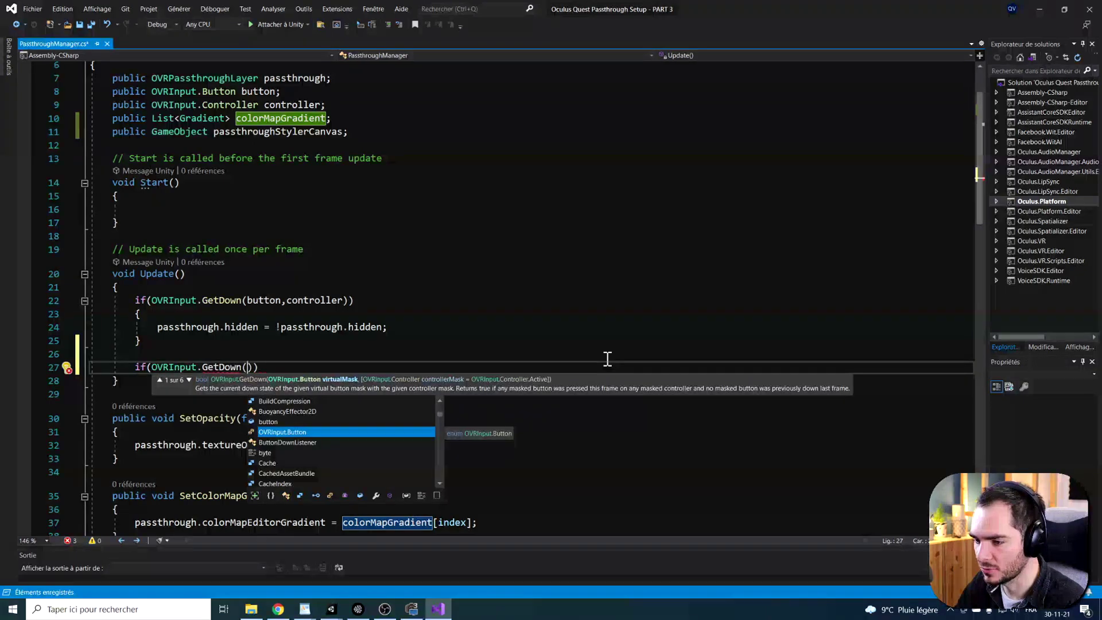
text(OVRInput.Button.fou)
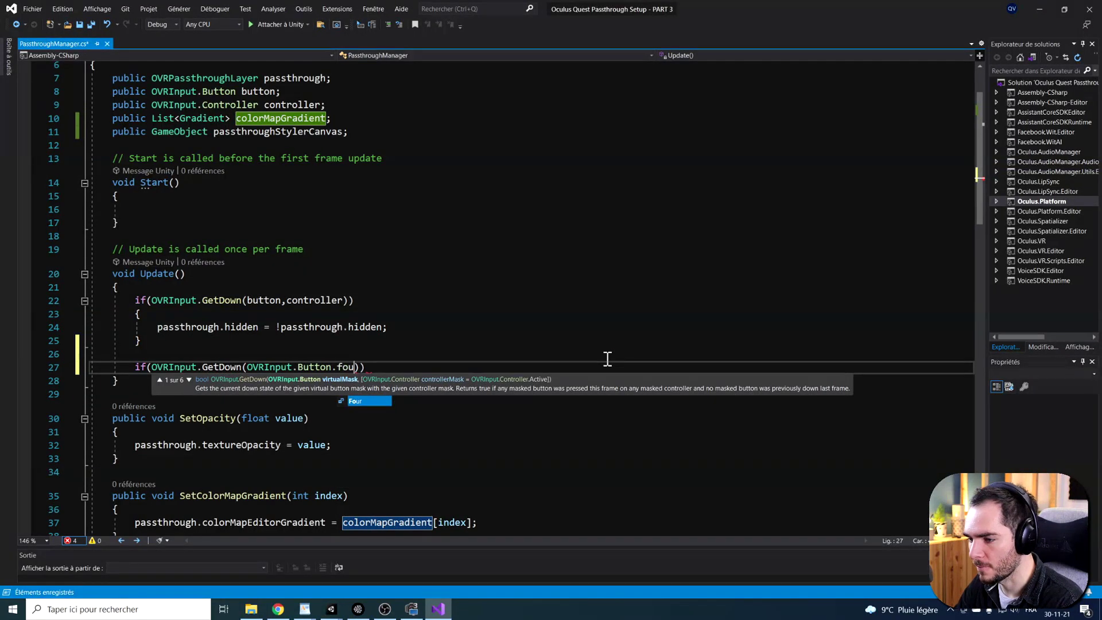
text()))
key(Return)
text({)
key(Return)
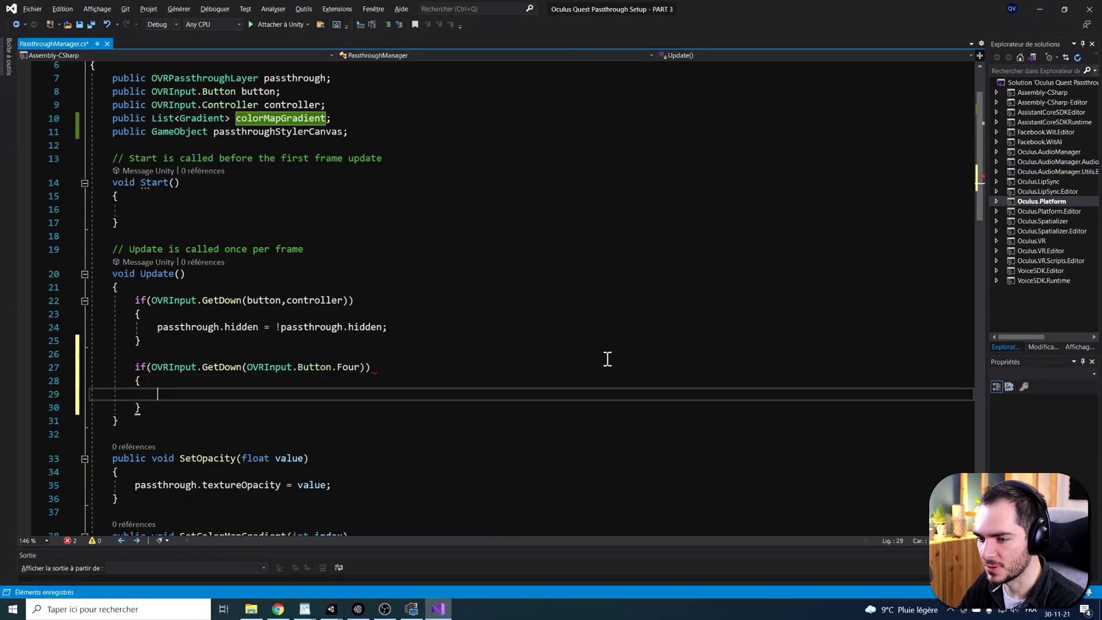
Inside the new if block, call passthroughStylerCanvas.SetActive with the negated passthroughStylerCanvas.activeInHierarchy to toggle the canvas
text(passthroughStylerCanvas)
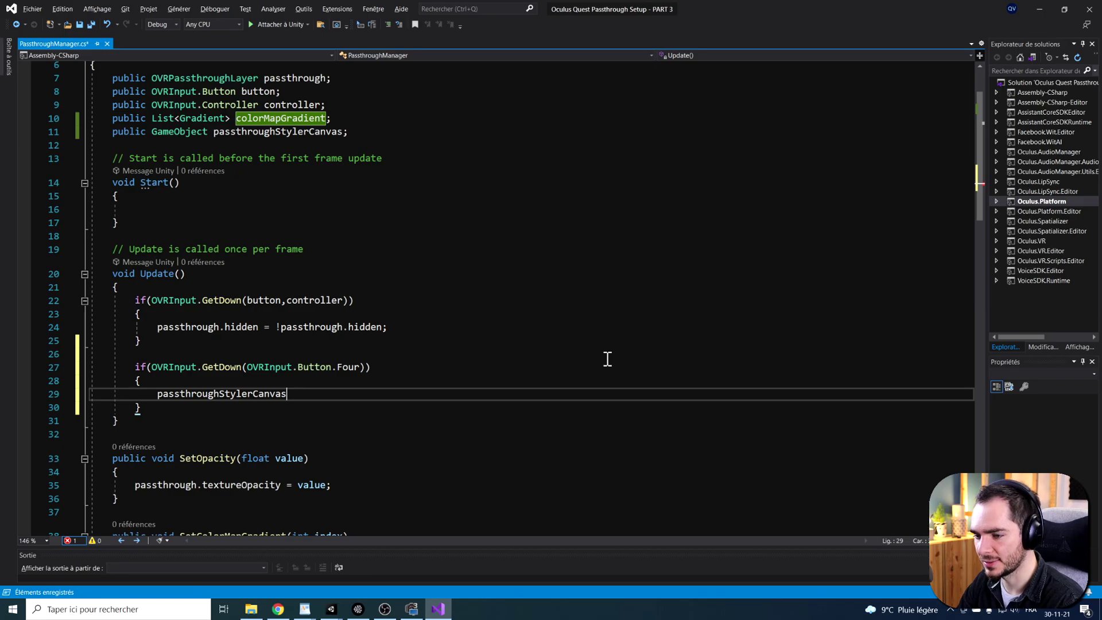
text(.SetActive()
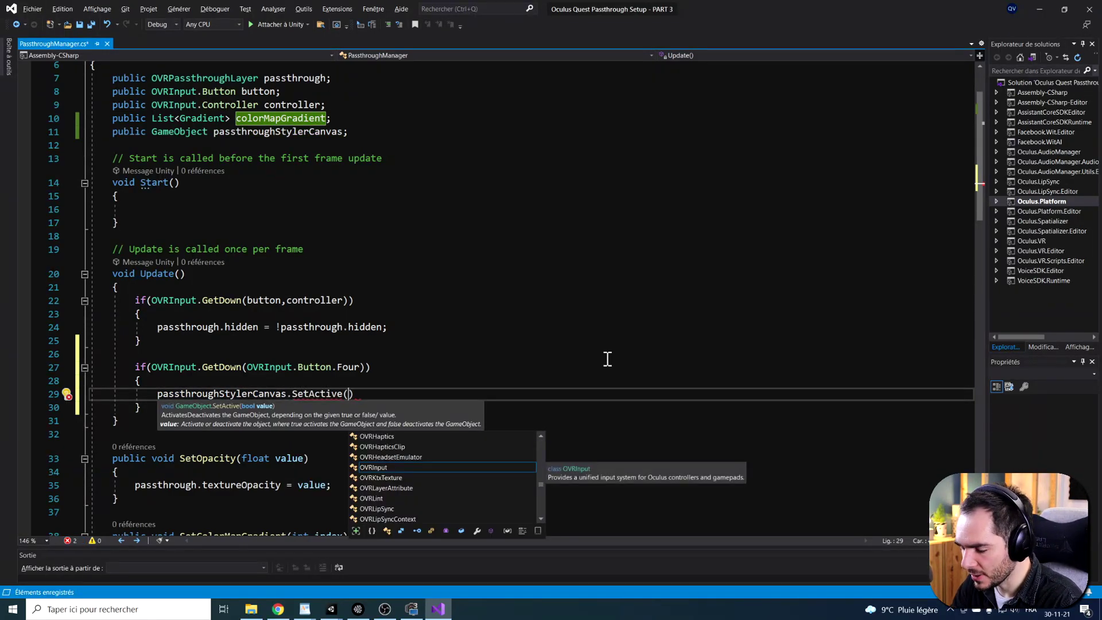
text(!passthroughStylerCanvas)
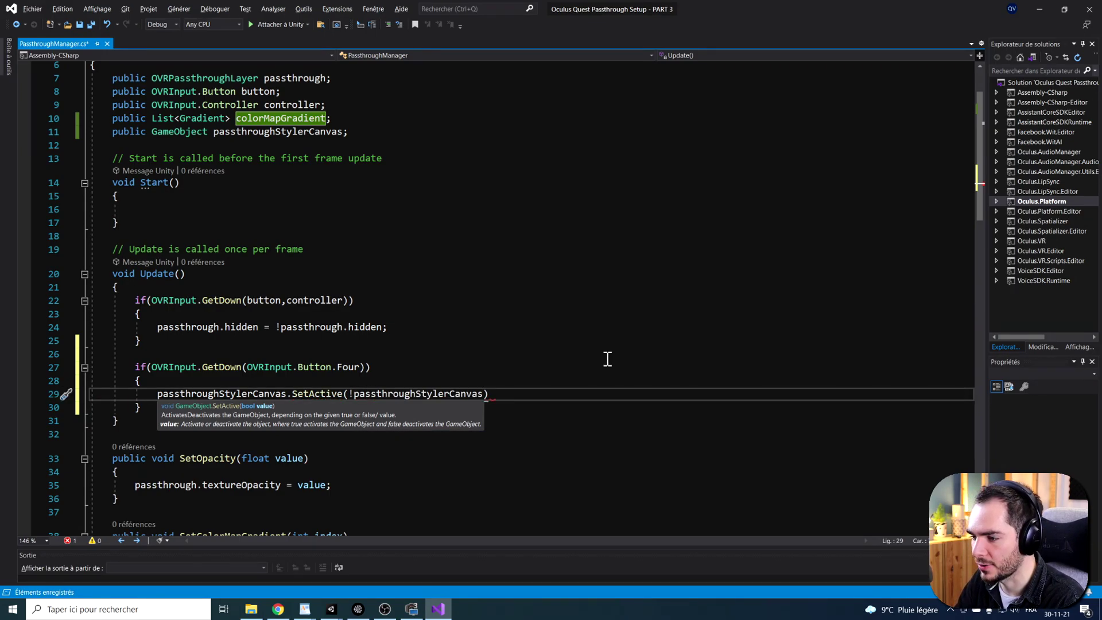
text(.acti)
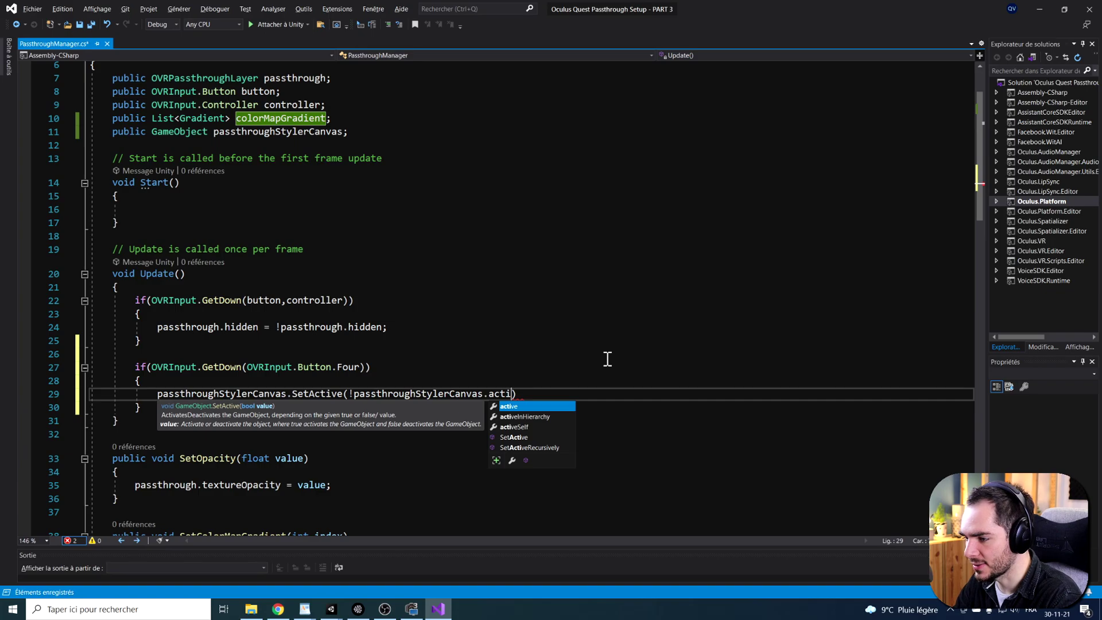
key(Down)
key(Tab)
Back in Unity, assign the Canvas object to the Passthrough Manager's Passthrough Styler Canvas field and widen the Inspector
key(alt+Tab)
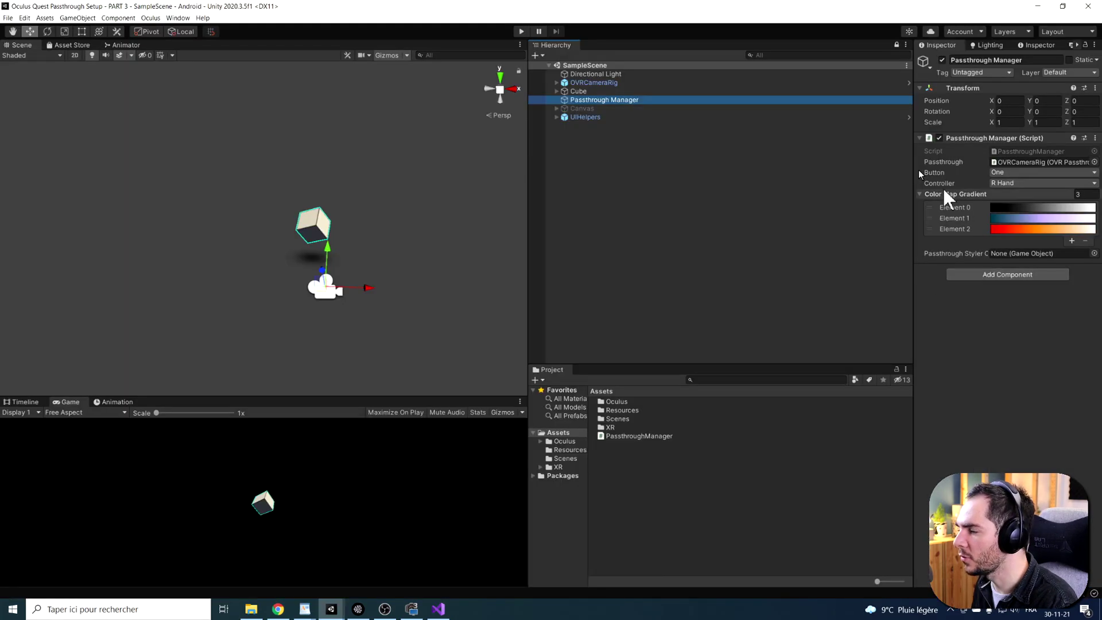
drag(572, 108, 1006, 258)
drag(914, 244, 781, 242)
click(596, 262)
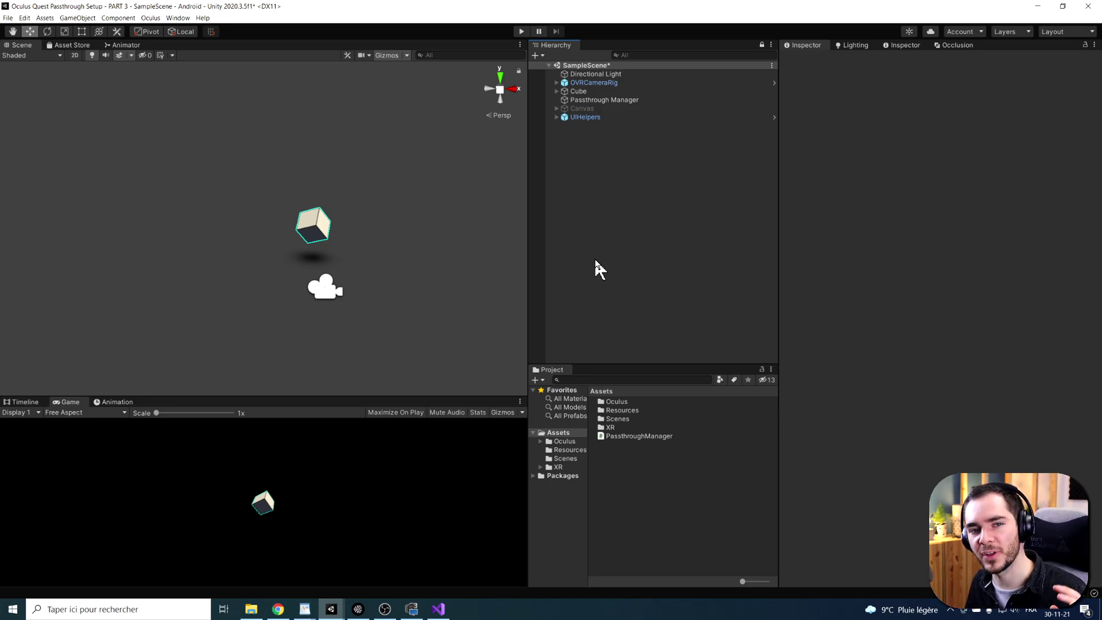
scroll(367, 179, down, 2)
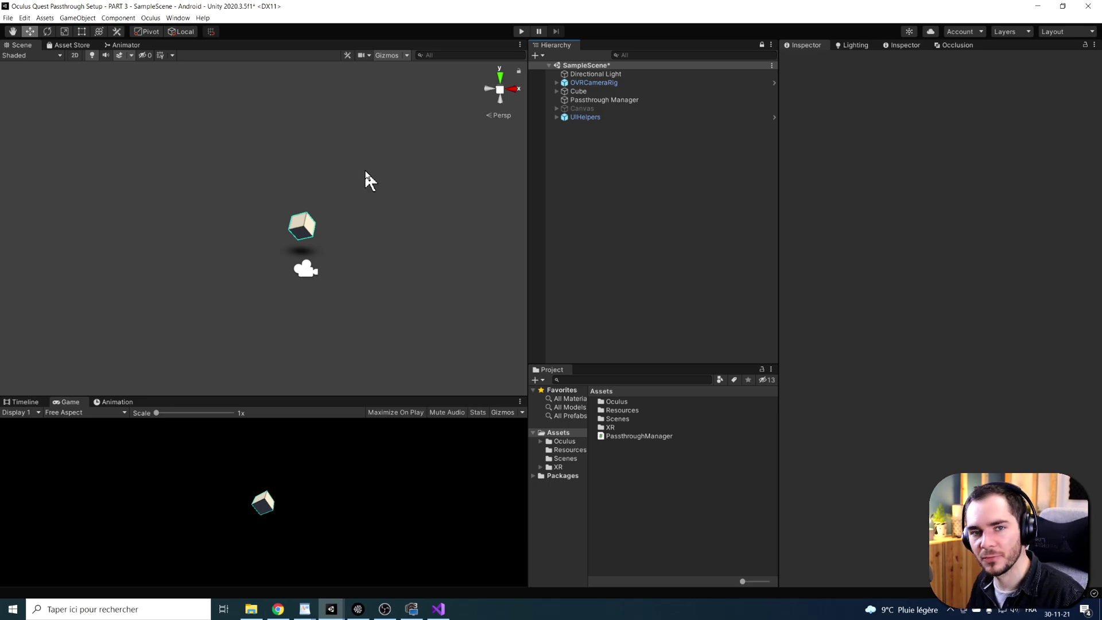
scroll(368, 181, up, 2)
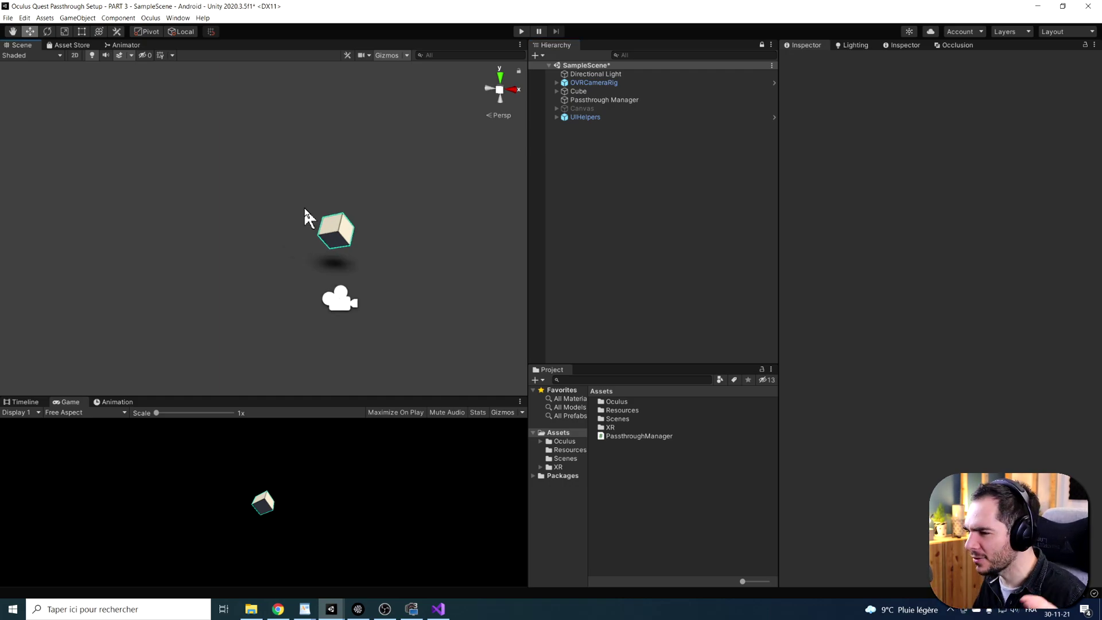
alt+drag(304, 206, 446, 205)
scroll(379, 87, down, 2)
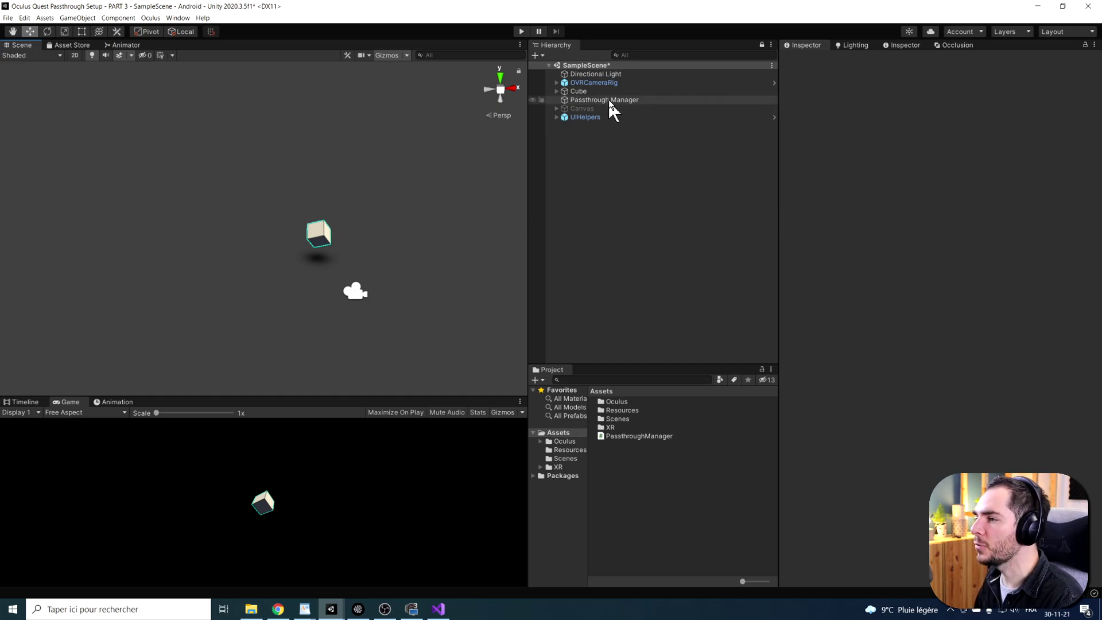
Set the Projection Surface of OVRCameraRig's OVR Passthrough Layer to User Defined and save the scene
click(602, 82)
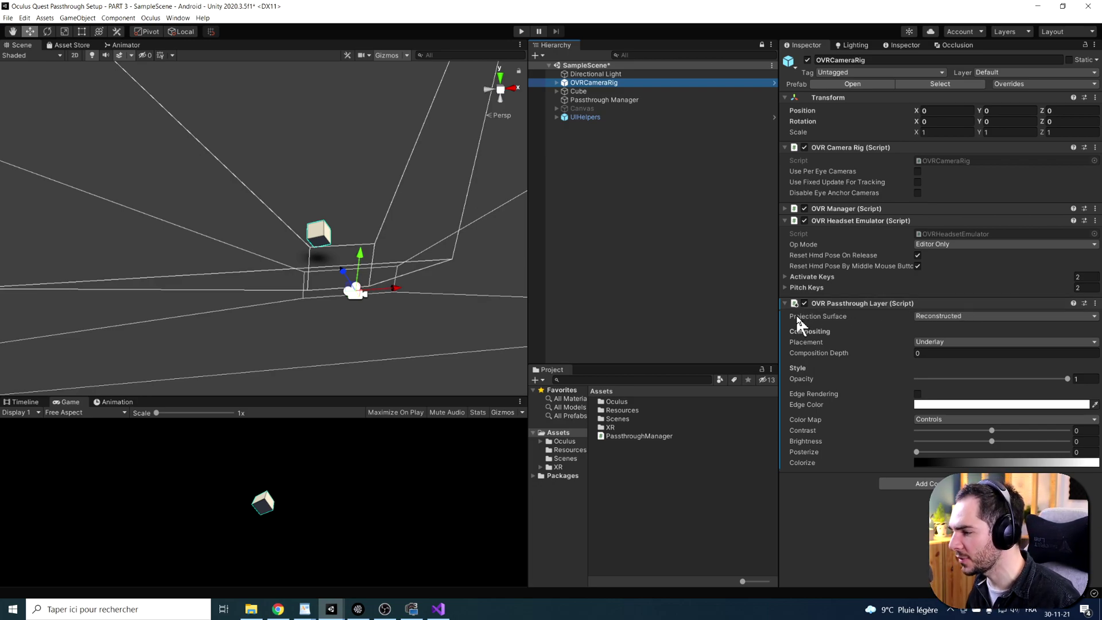
click(955, 317)
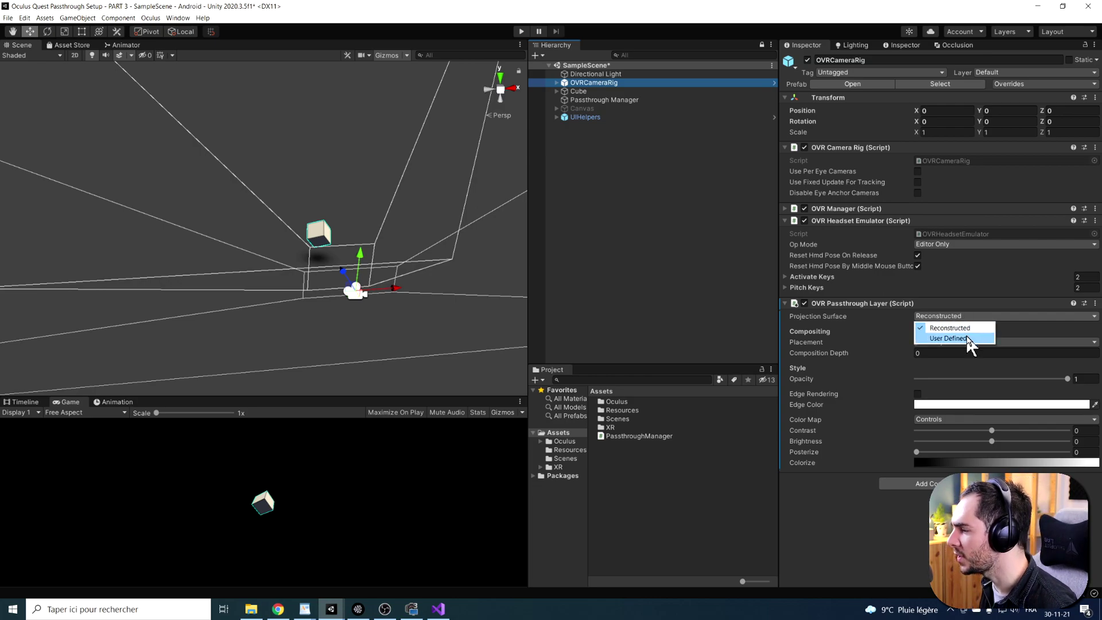
click(970, 343)
click(349, 182)
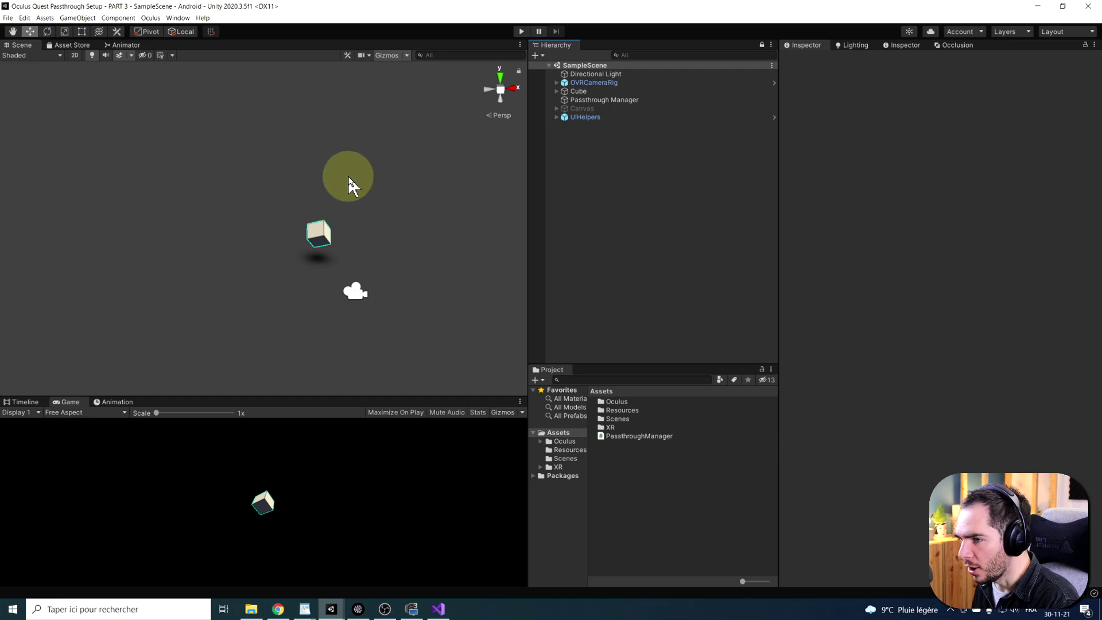
right_drag(386, 181, 409, 155)
key(ctrl+s)
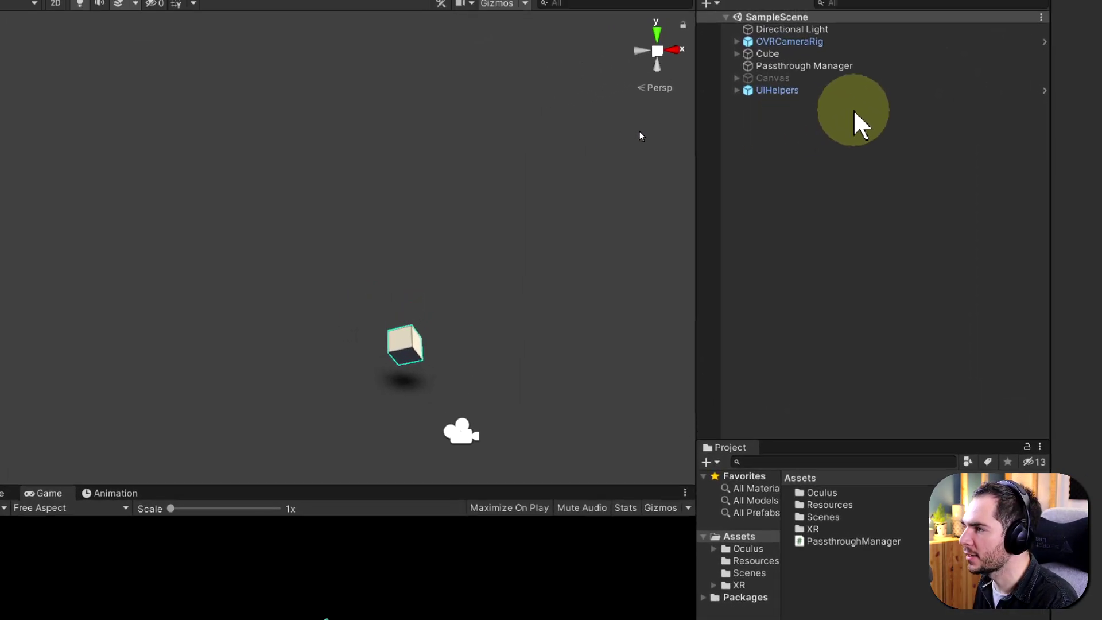
Add a 3D Quad object to the root of SampleScene
right_click(707, 157)
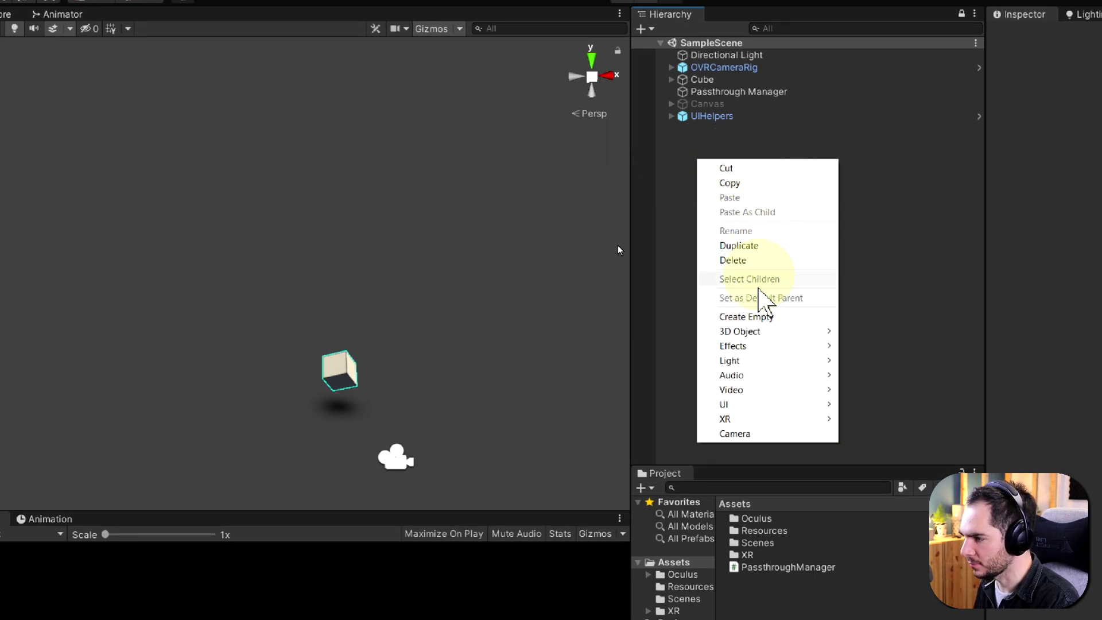
mouse_move(777, 348)
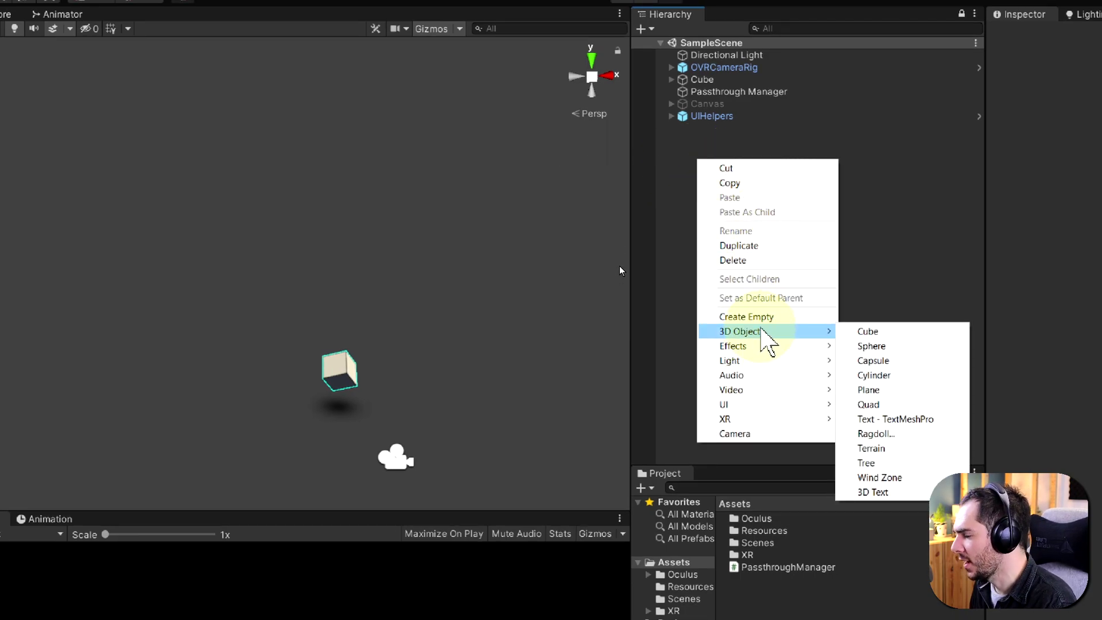
mouse_move(814, 334)
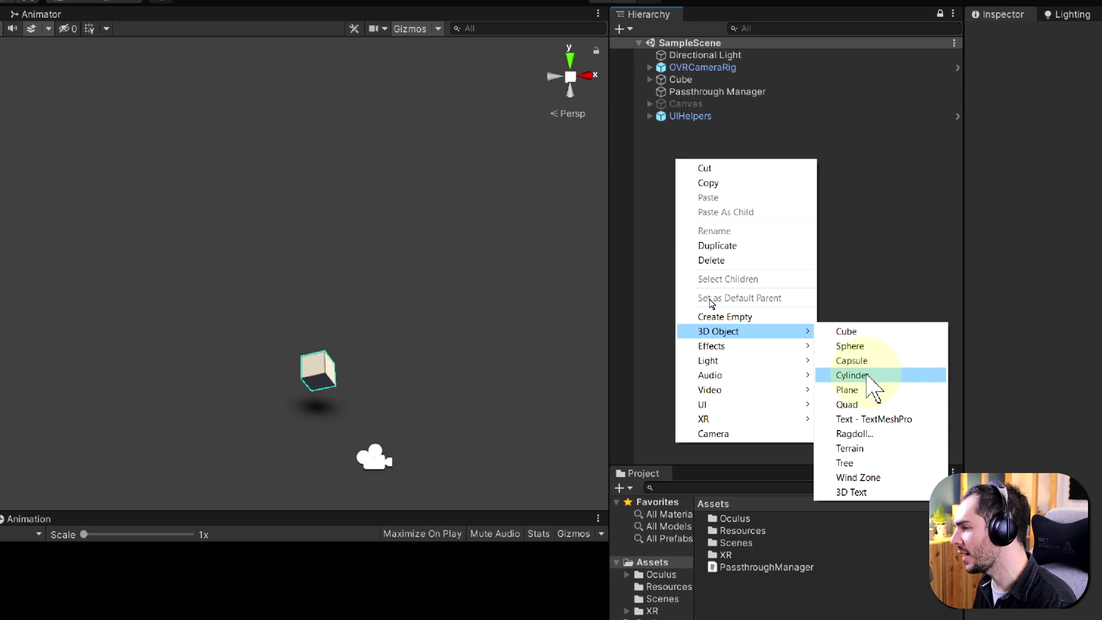
click(875, 404)
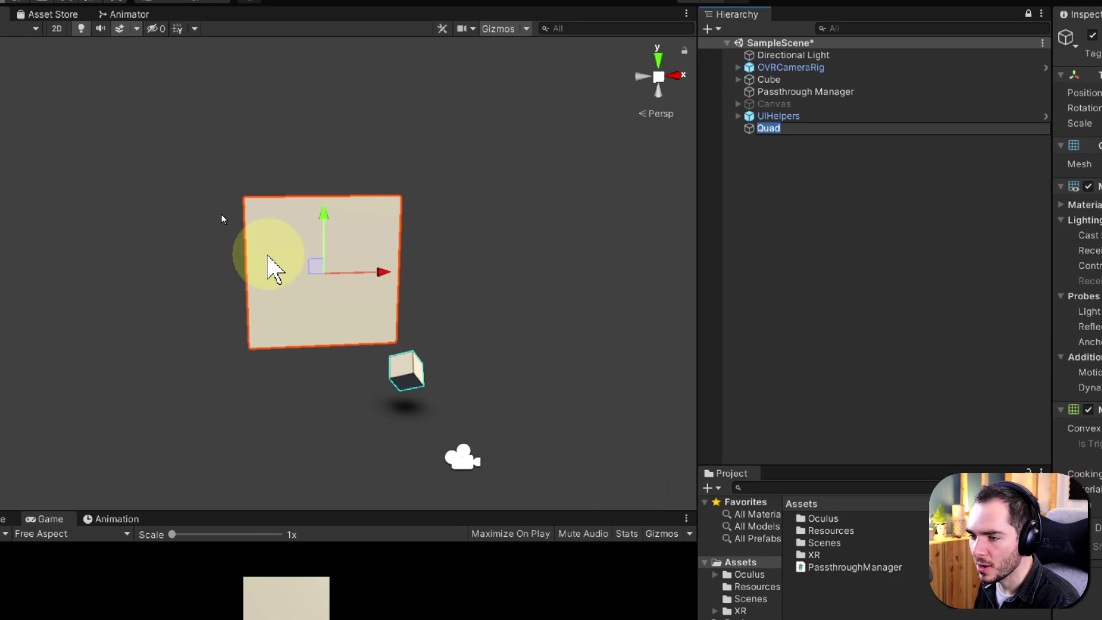
Move the quad along X and Z so it stands behind the cube, at about X -0.11 and Z 1.875
drag(382, 272, 440, 280)
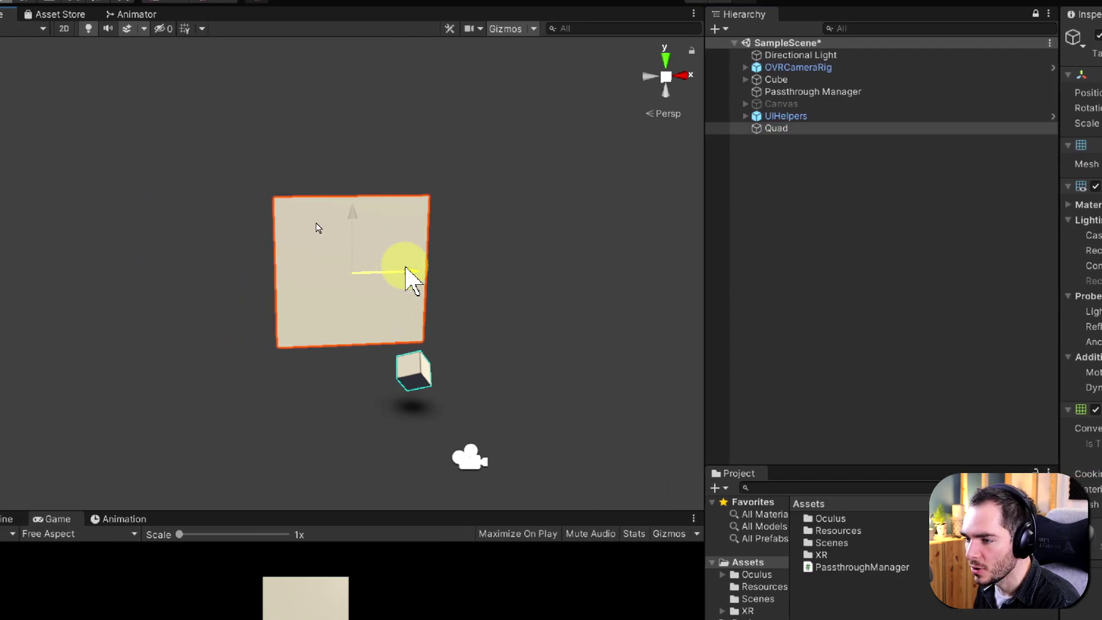
middle_drag(394, 315, 426, 341)
alt+drag(425, 341, 343, 217)
middle_drag(344, 217, 456, 327)
drag(449, 313, 357, 291)
Scale the quad up uniformly to about 3.28 on all axes so it forms a large wall behind the cube
key(r)
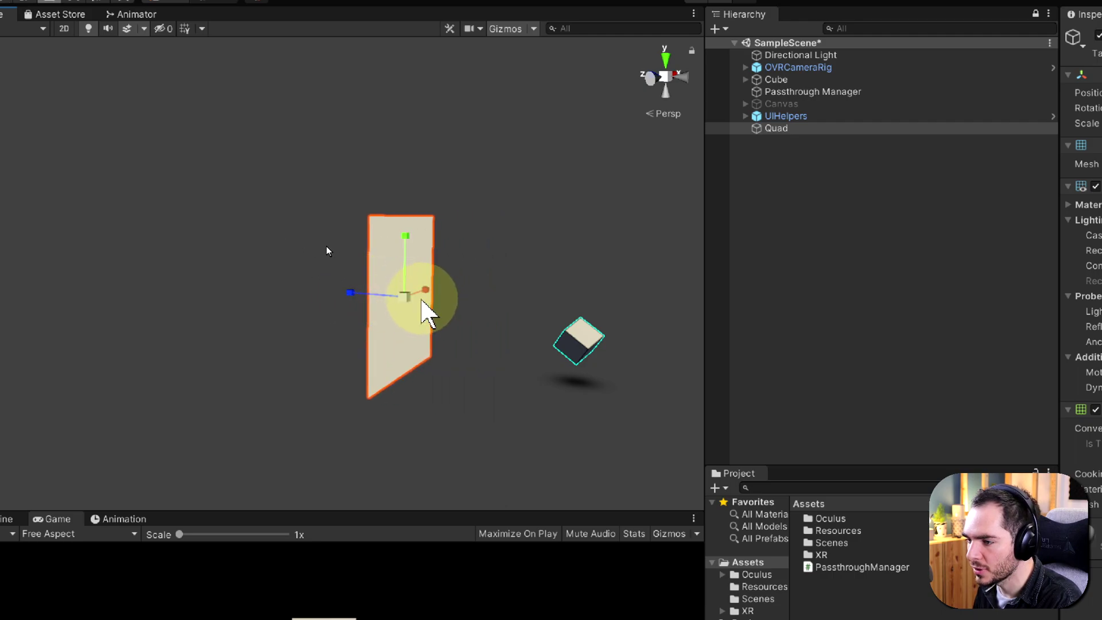
drag(422, 310, 448, 289)
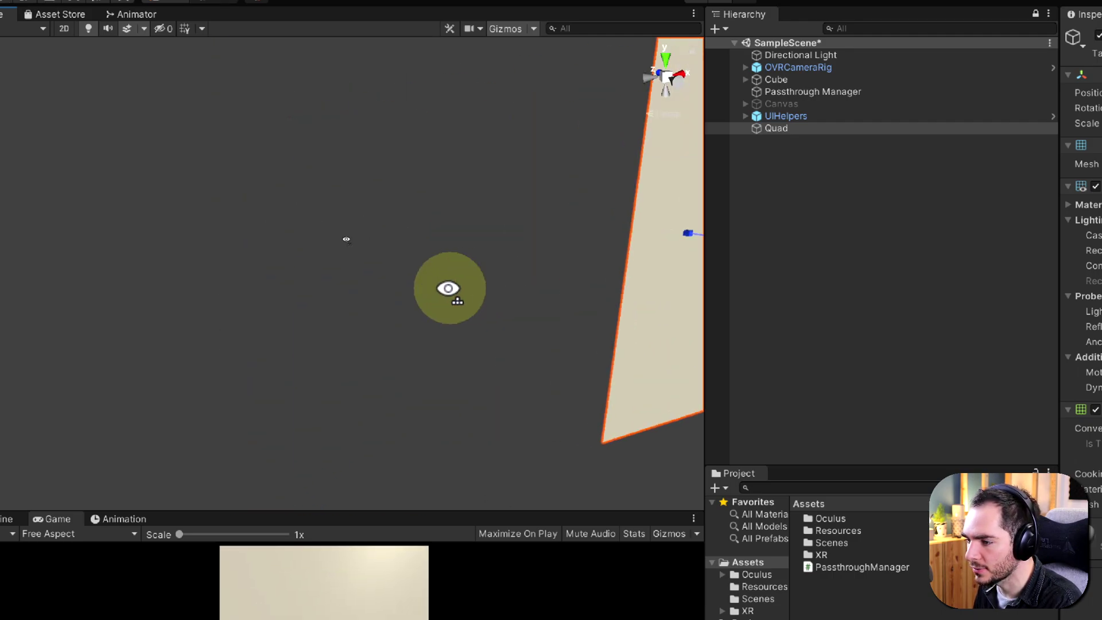
middle_drag(448, 288, 325, 301)
alt+drag(324, 301, 460, 316)
key(f)
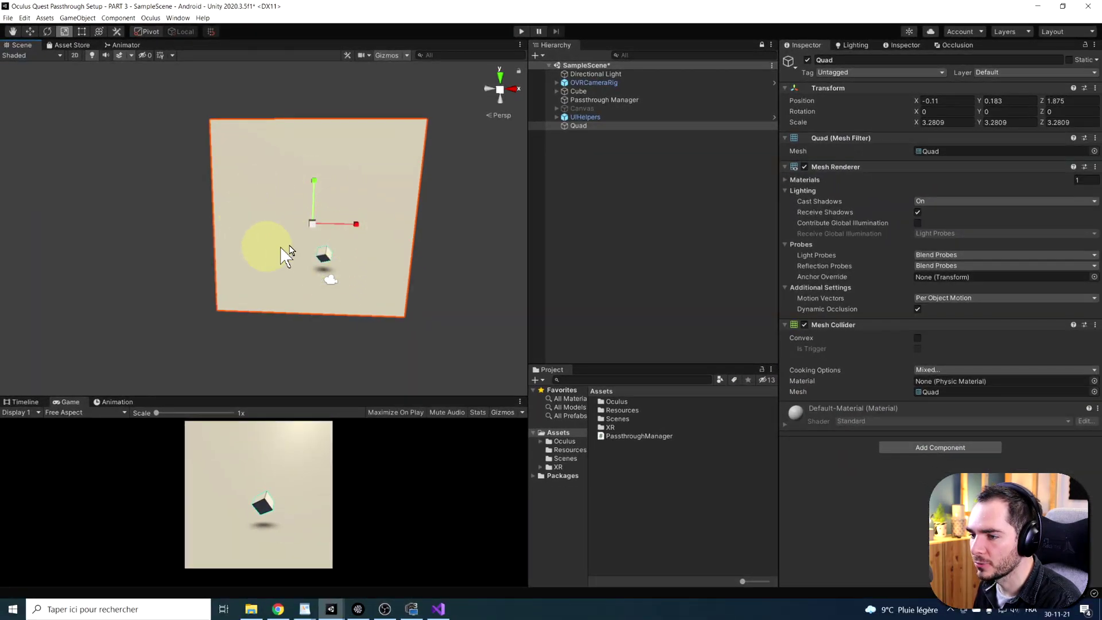
alt+drag(269, 250, 368, 253)
key(f)
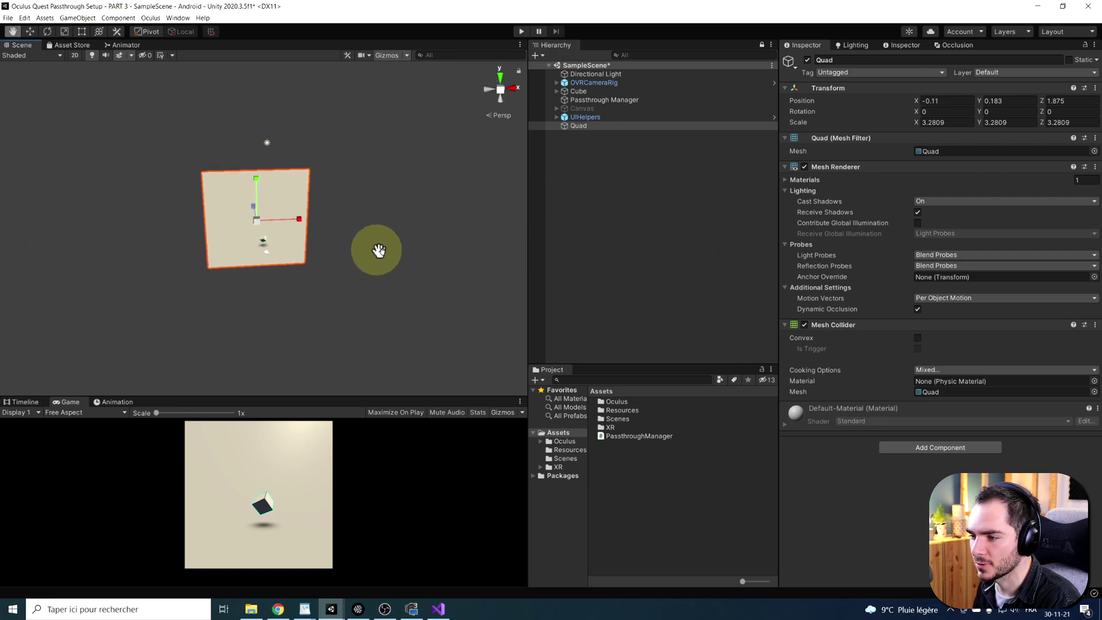
alt+drag(378, 339, 386, 261)
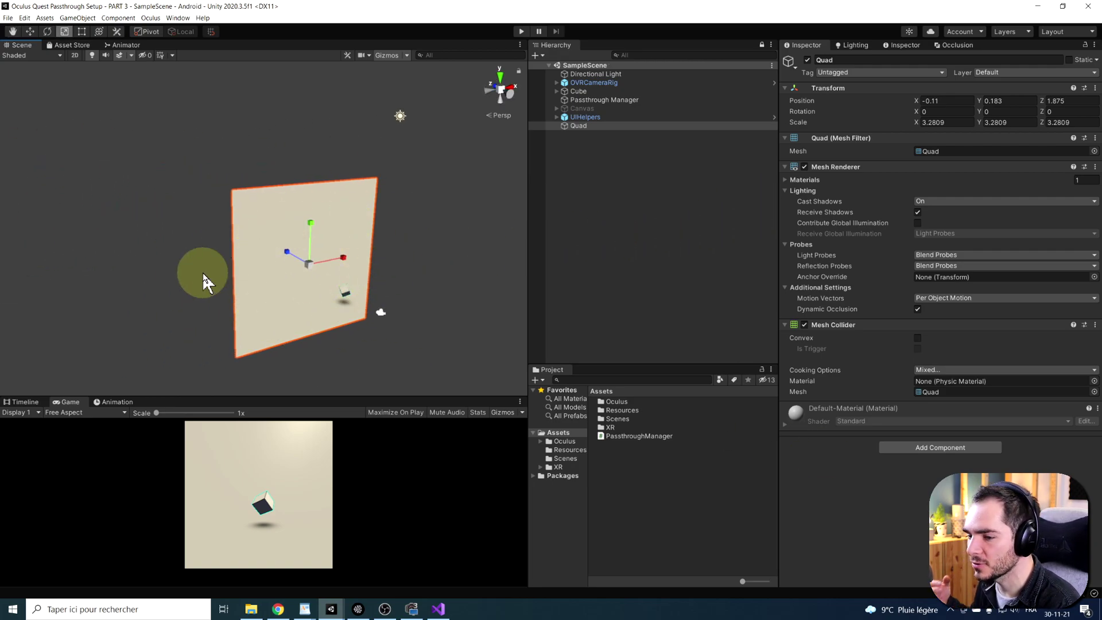
Attach a new script component named SetAsProjectionSurfaceElement to the quad and open the script in Visual Studio
click(907, 448)
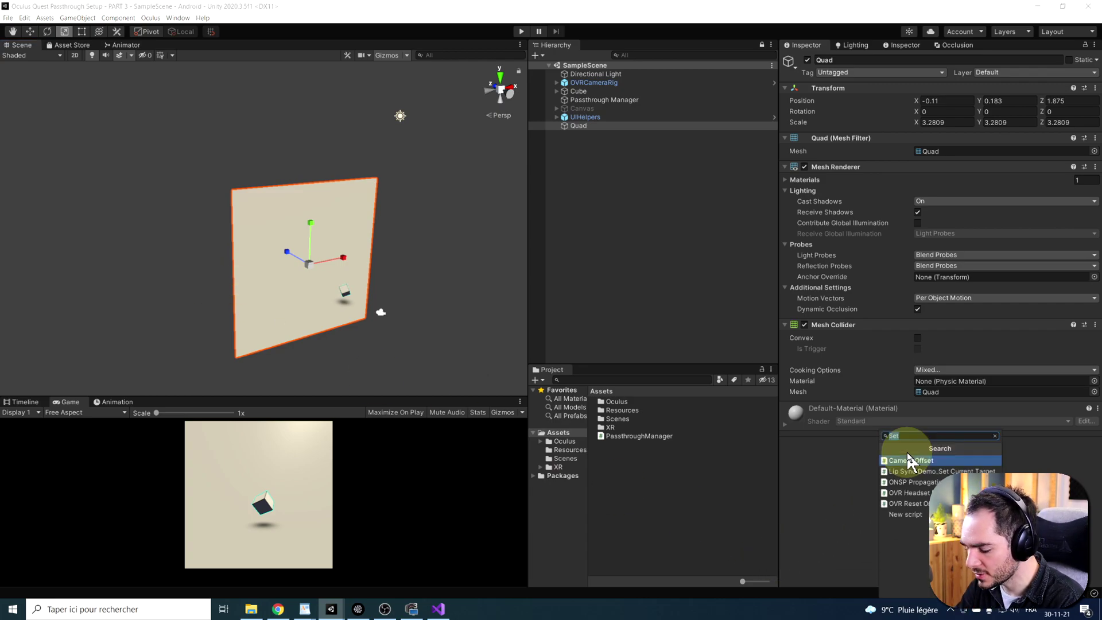
text(SetAsProjectionSurfaceElement)
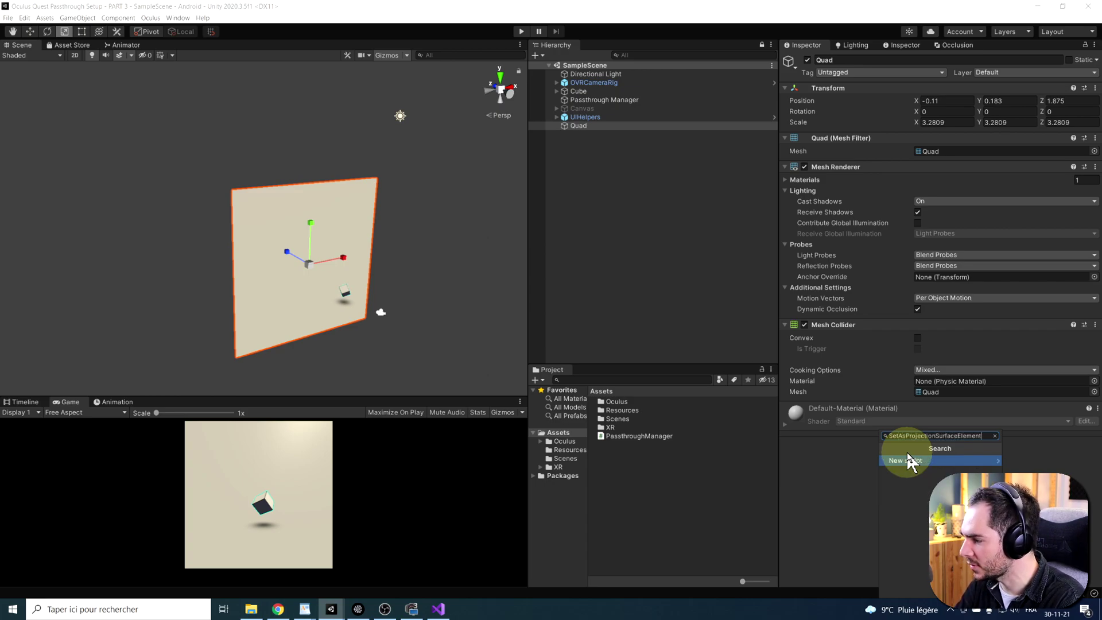
click(908, 461)
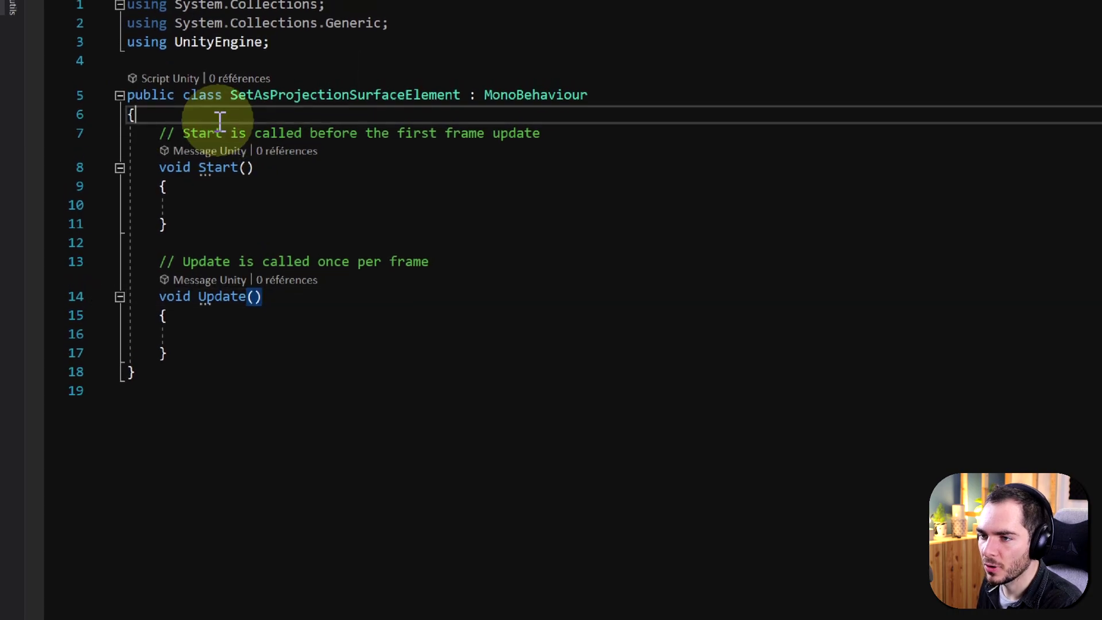
At the top of the SetAsProjectionSurfaceElement class, declare a public OVRPassthroughLayer field named passthrough
key(Return)
key(Return)
key(Up)
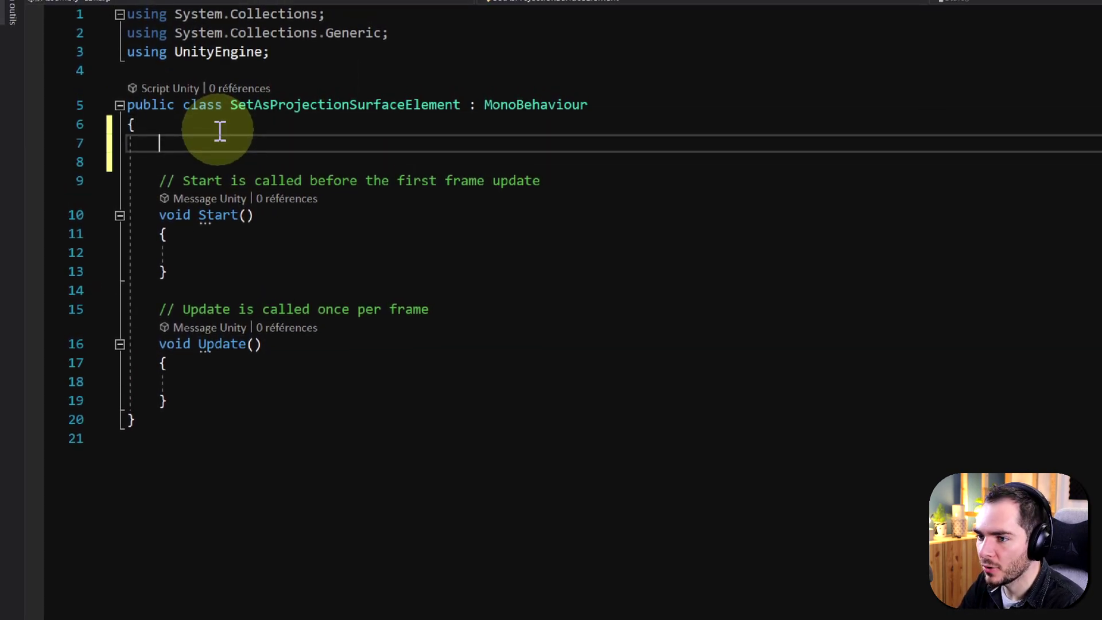
text(publi)
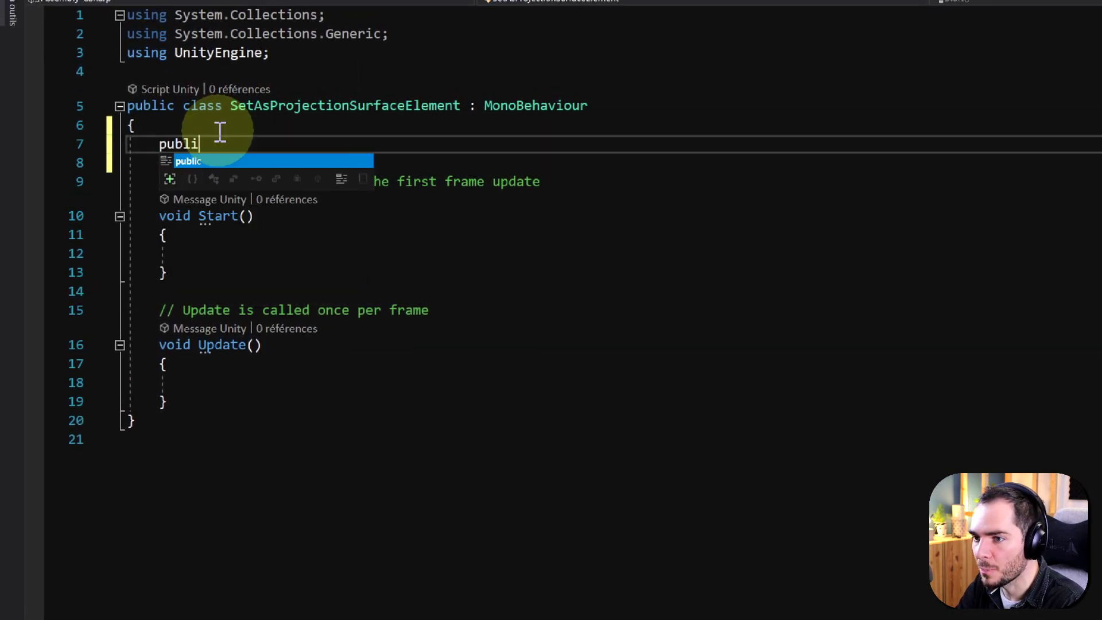
text(c OVRPa)
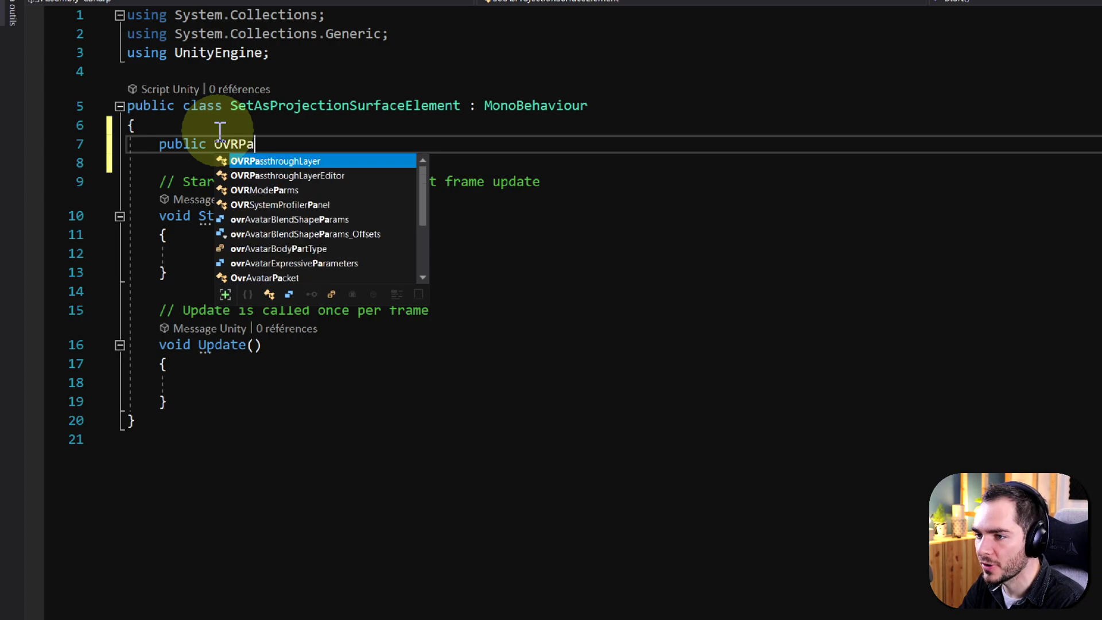
text(ssthroughLayer layer;)
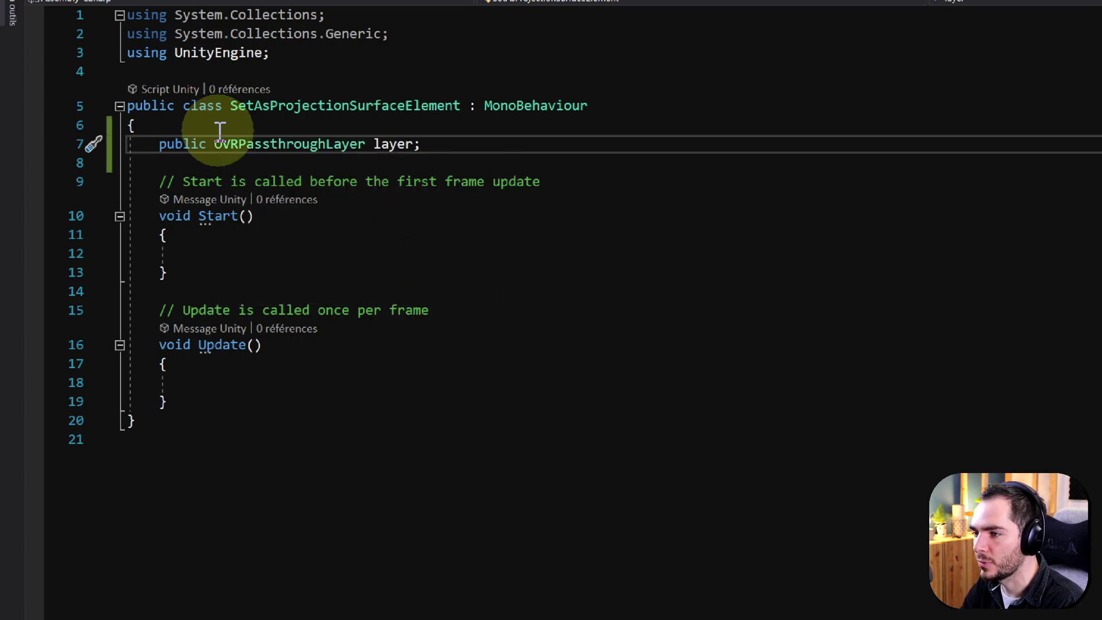
text(passt)
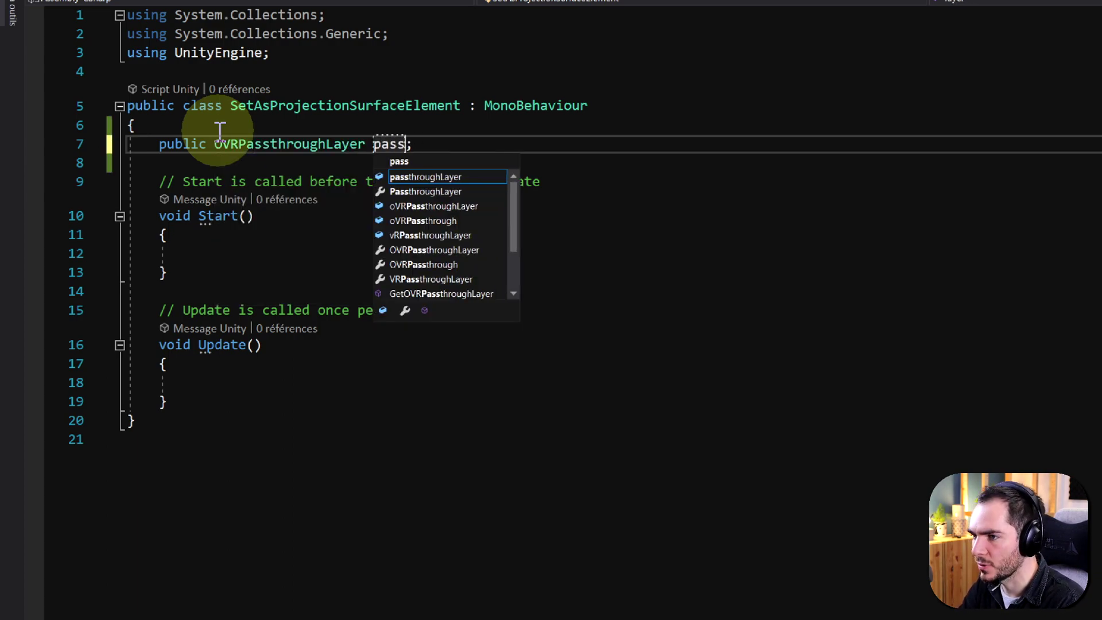
key(BackSpace)
text(through)
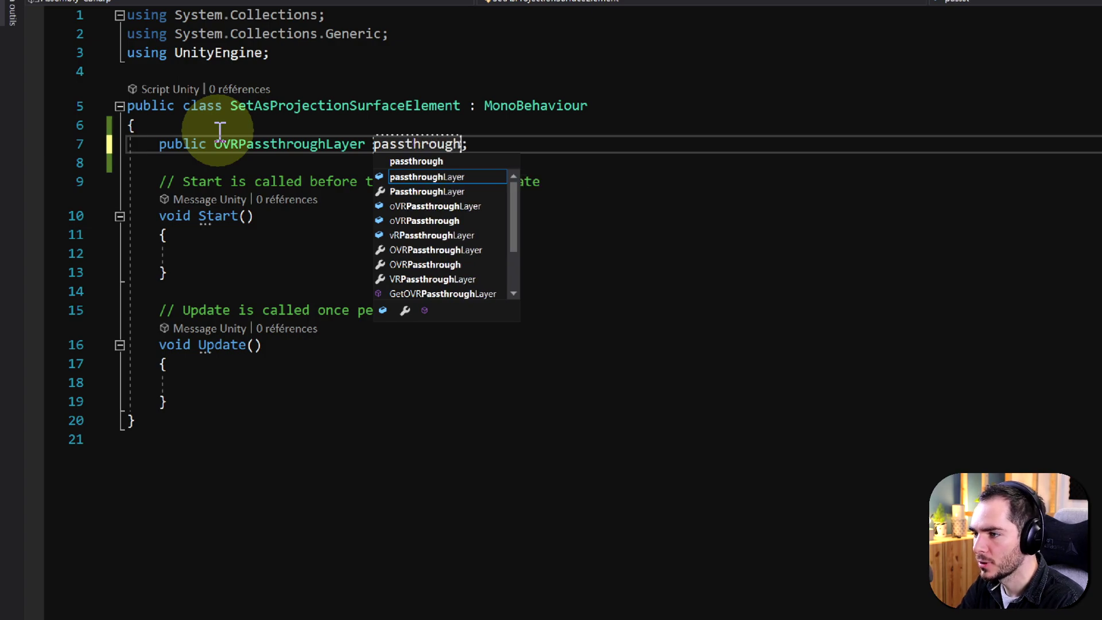
key(Right)
Below the passthrough field, declare a public bool updateTransform initialised to false
key(Return)
text(public bool )
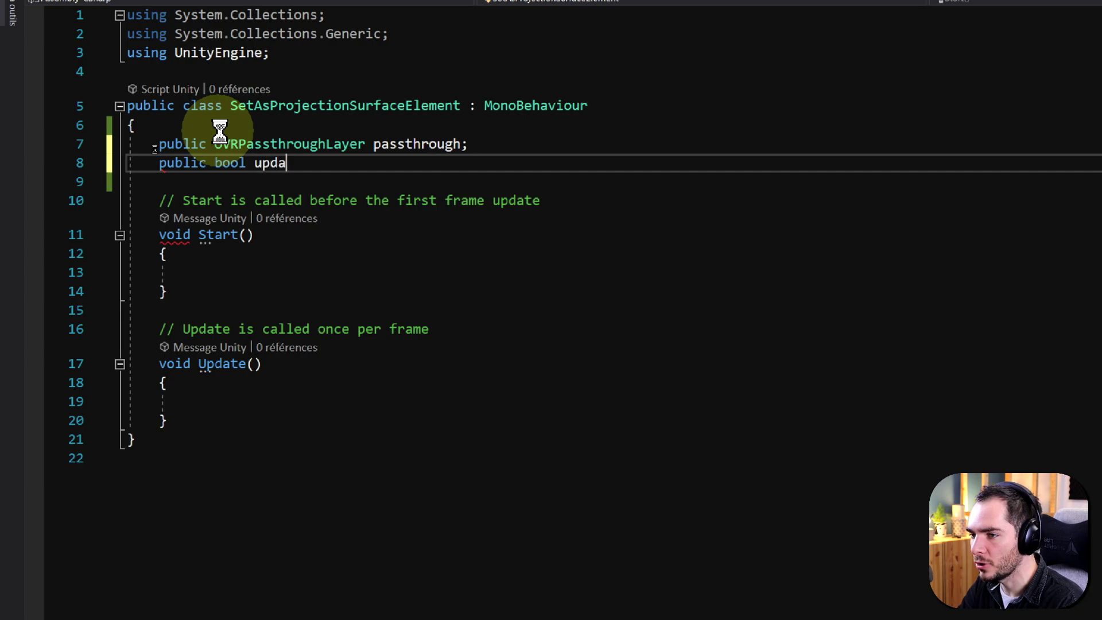
text(updateTransform =)
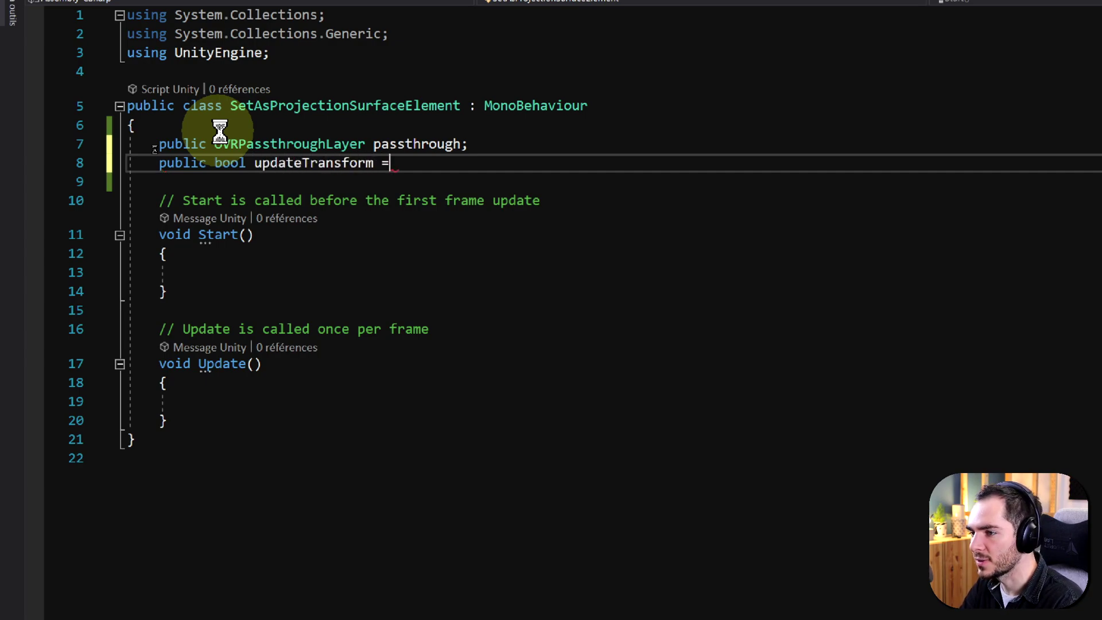
text( false;)
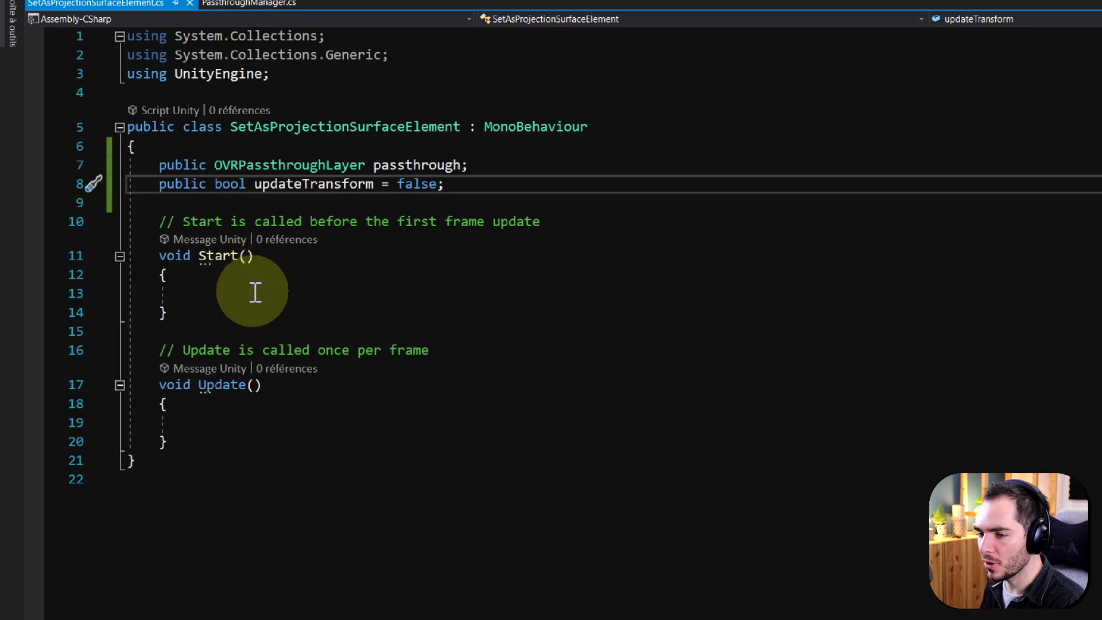
In Start, call passthrough.AddSurfaceGeometry with gameObject and updateTransform as arguments
click(256, 294)
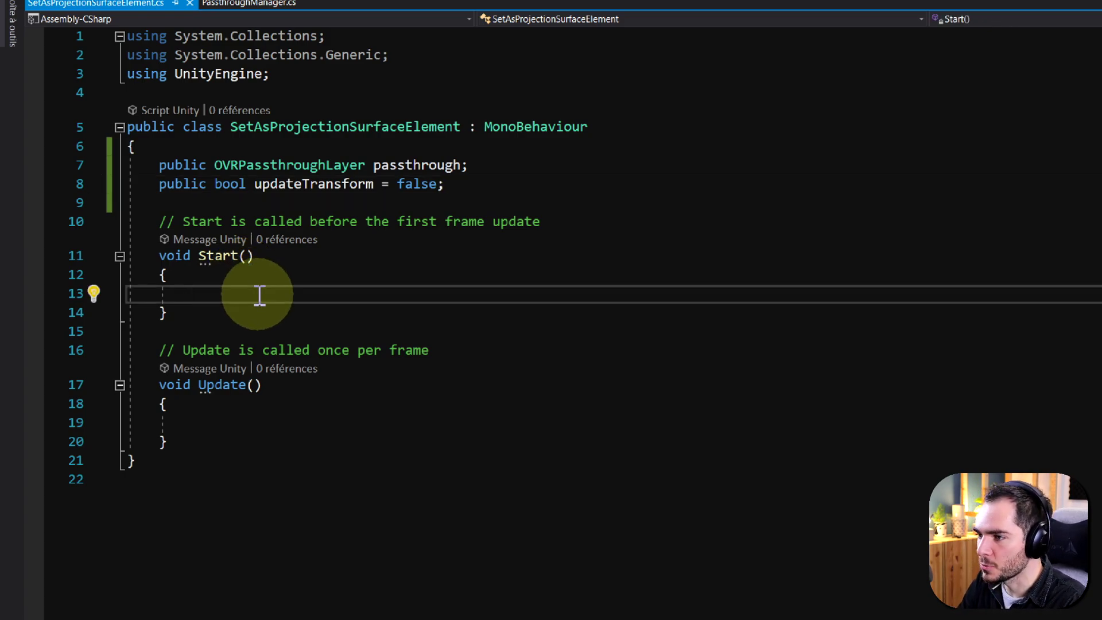
text(pa)
key(Tab)
text(.s)
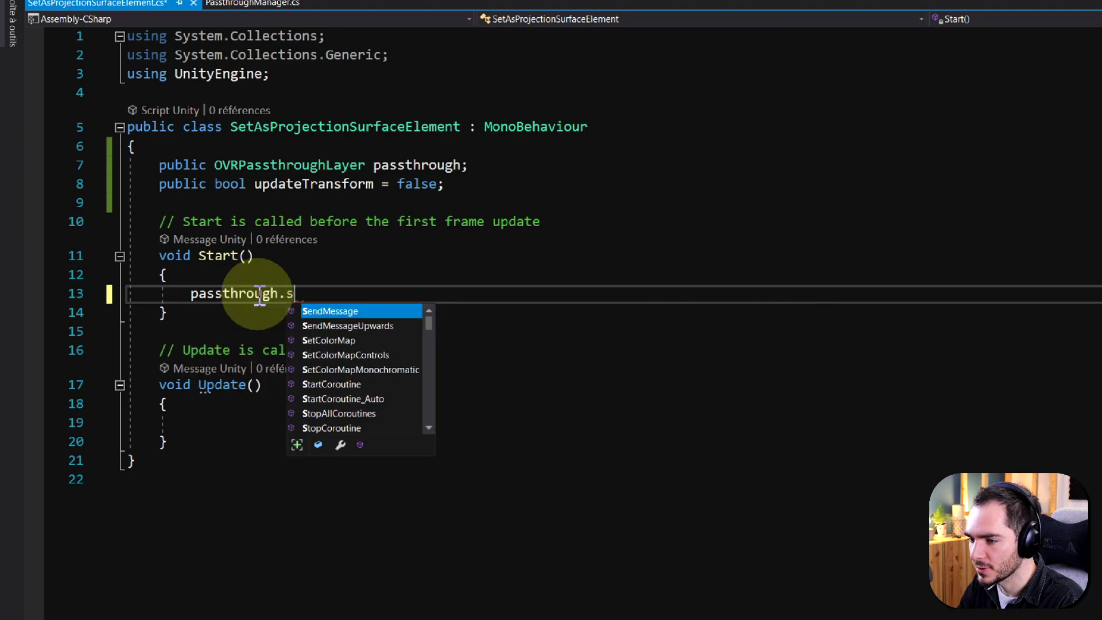
key(BackSpace)
text(ad)
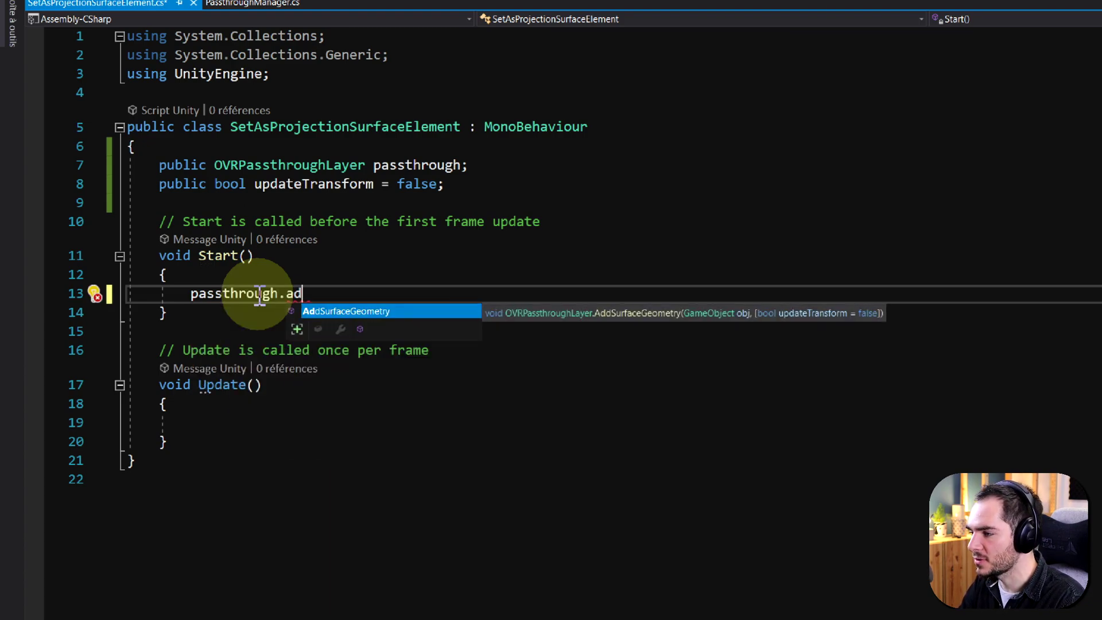
text((gameObject,)
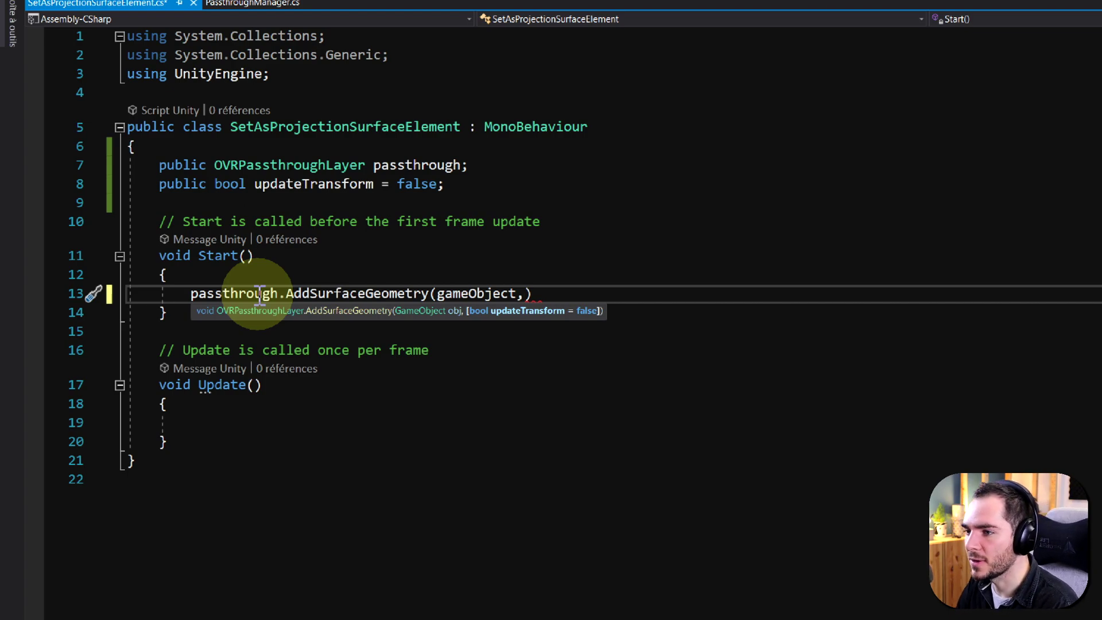
text(update)
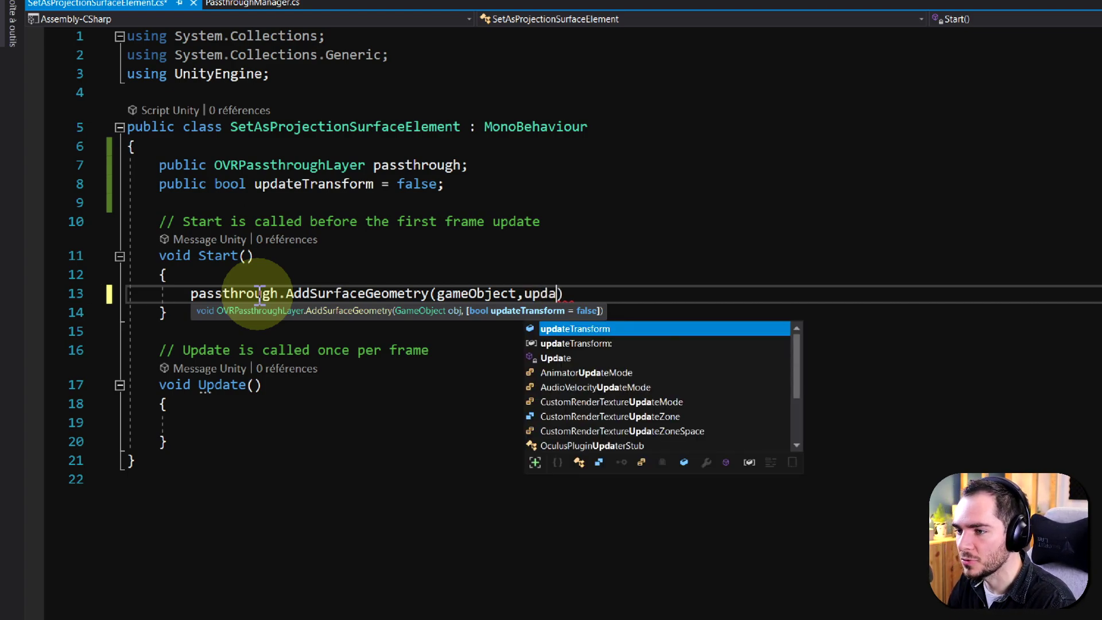
key(Down)
text();)
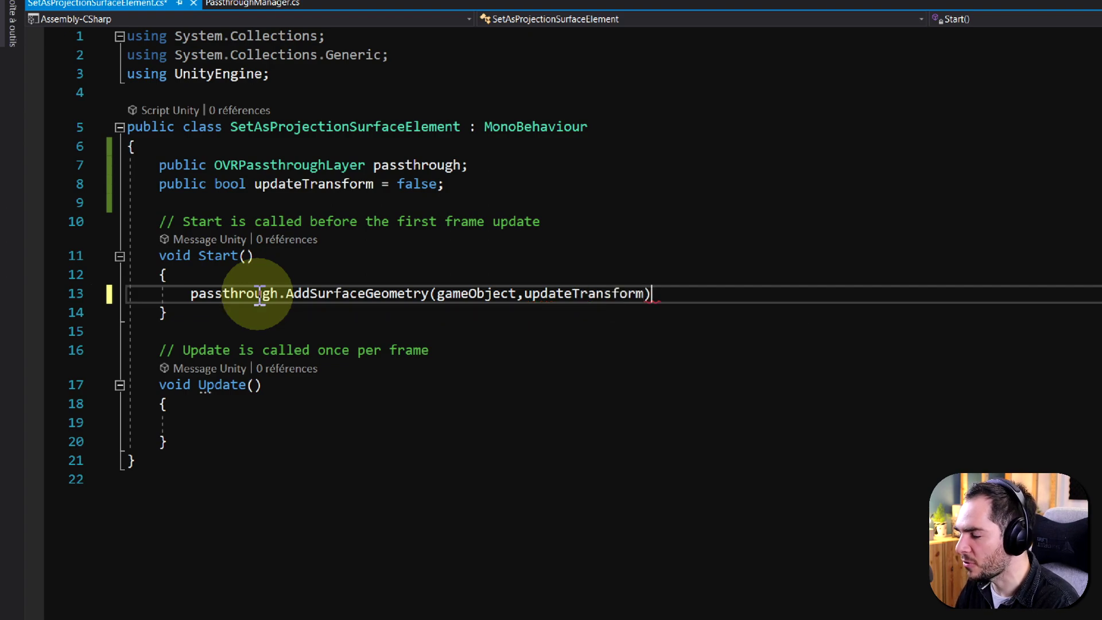
double_click(583, 293)
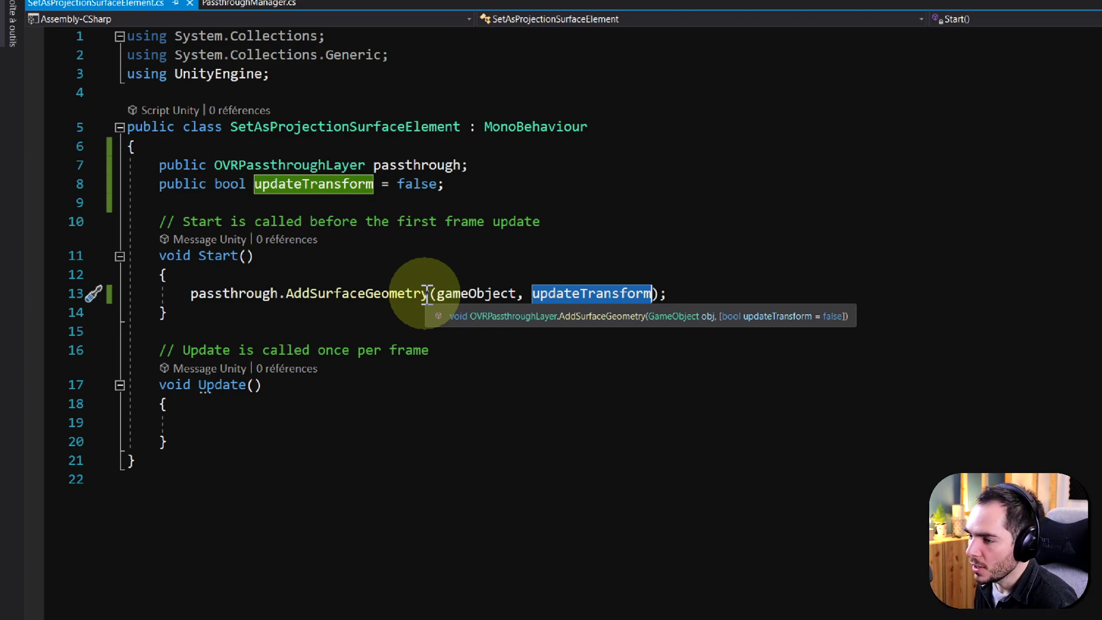
click(302, 185)
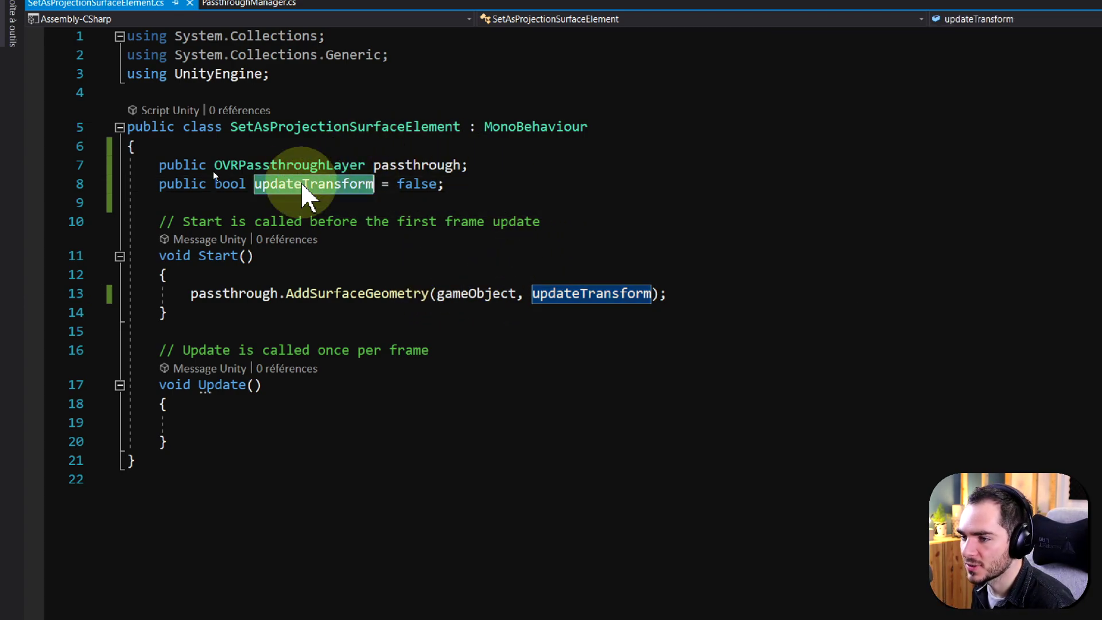
click(670, 319)
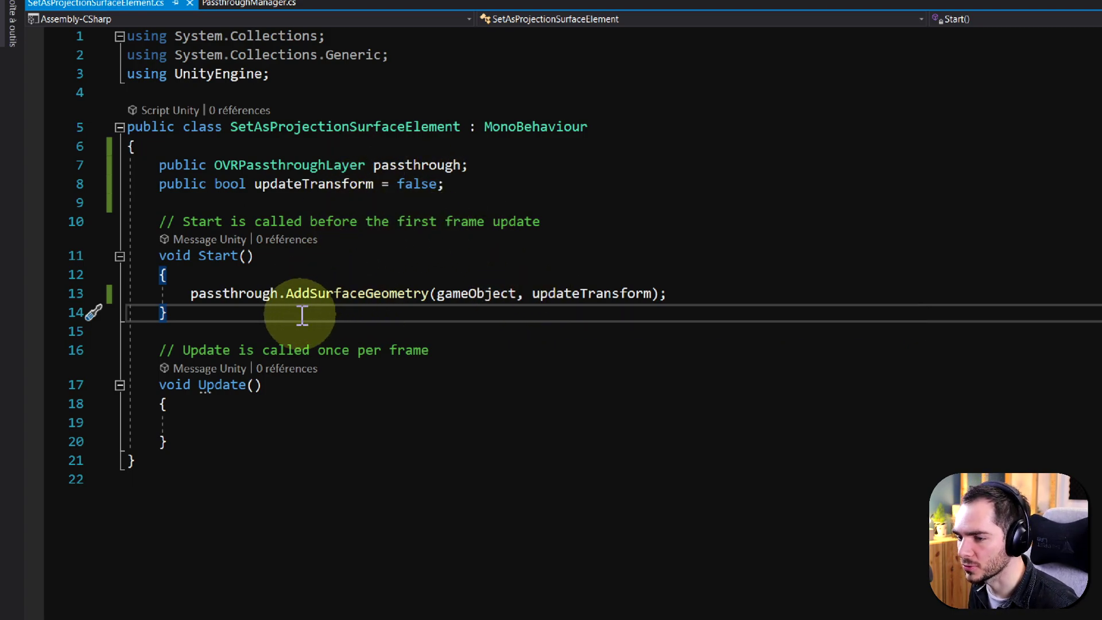
In Start, below the AddSurfaceGeometry call, disable the object's renderer with GetComponent<MeshRenderer>().enabled = false;
click(686, 293)
key(Return)
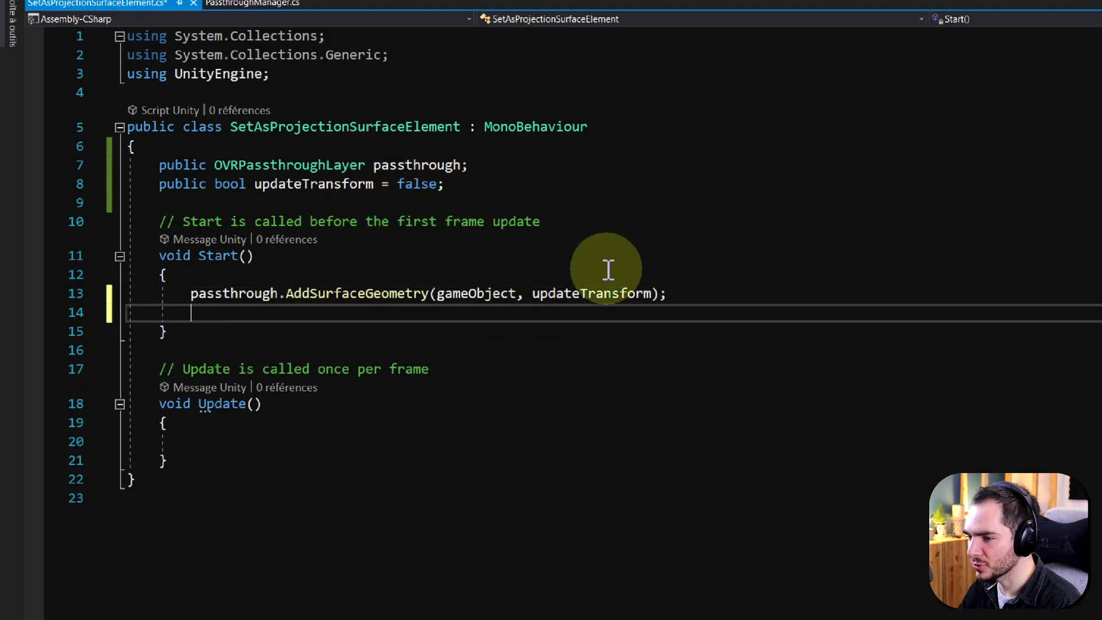
text(Get)
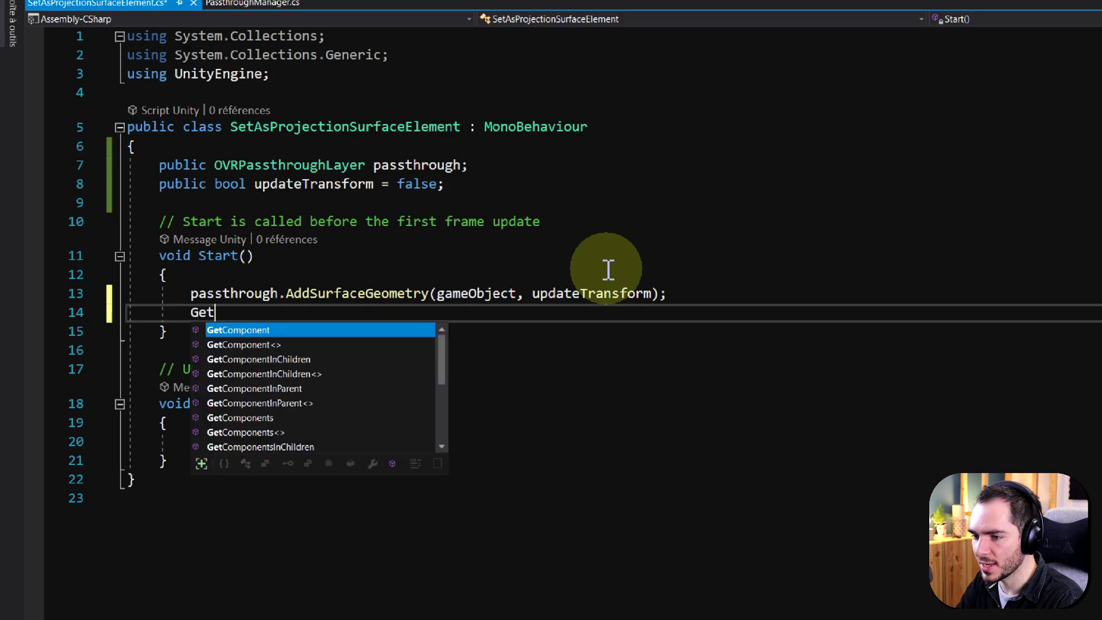
text(Component<MeshRenderer>().e)
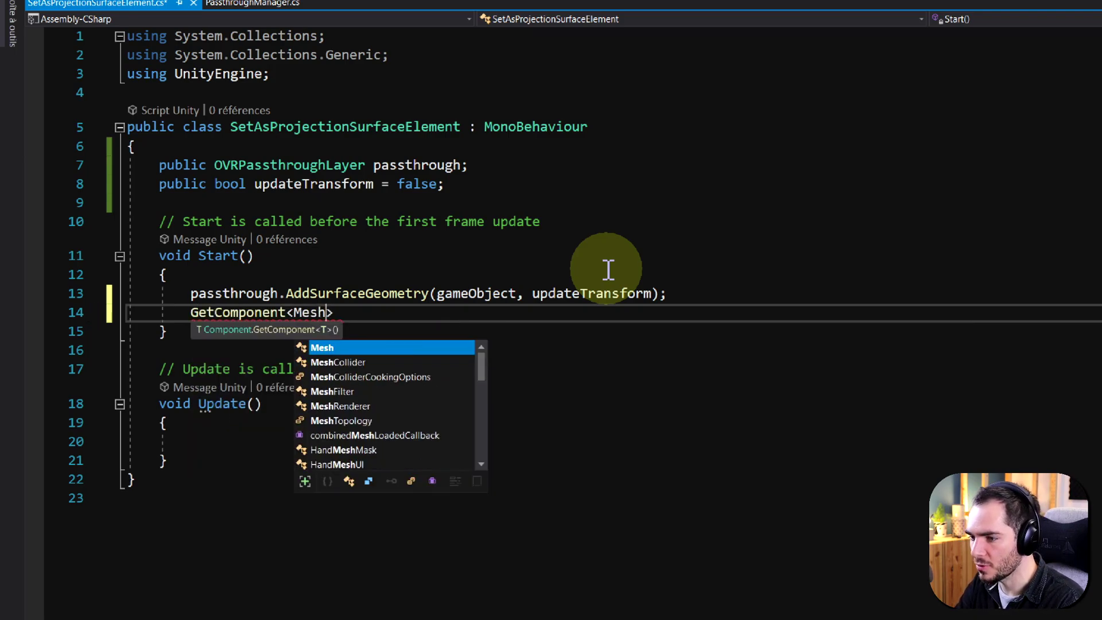
text(nabled)
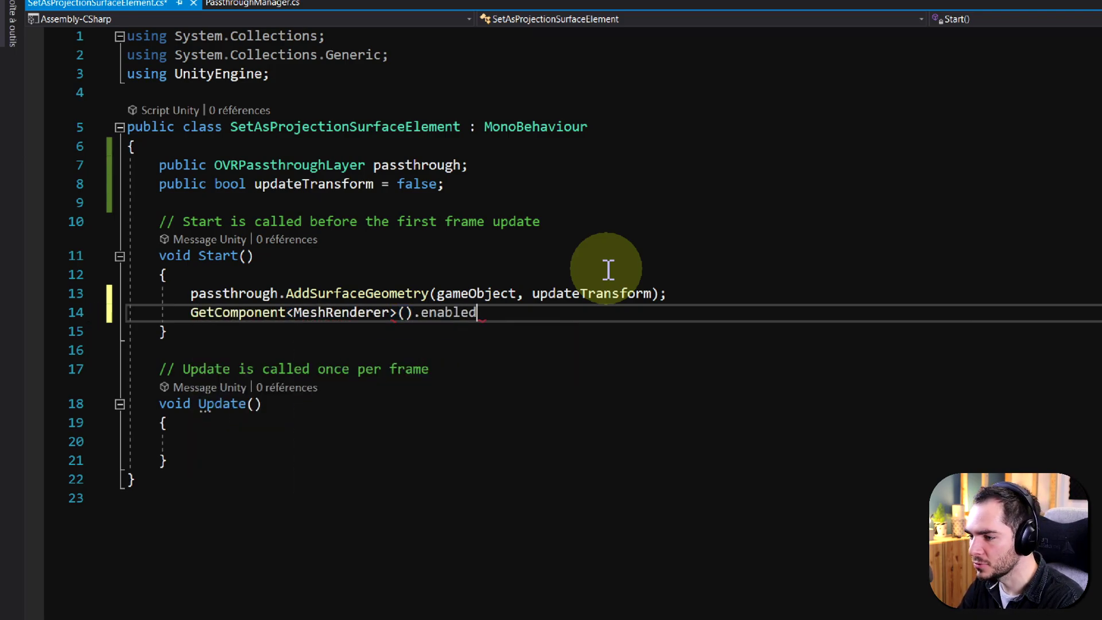
text( = false;)
Switch to Unity, remove the Mesh Collider component from the quad and save the scene
key(alt+Tab)
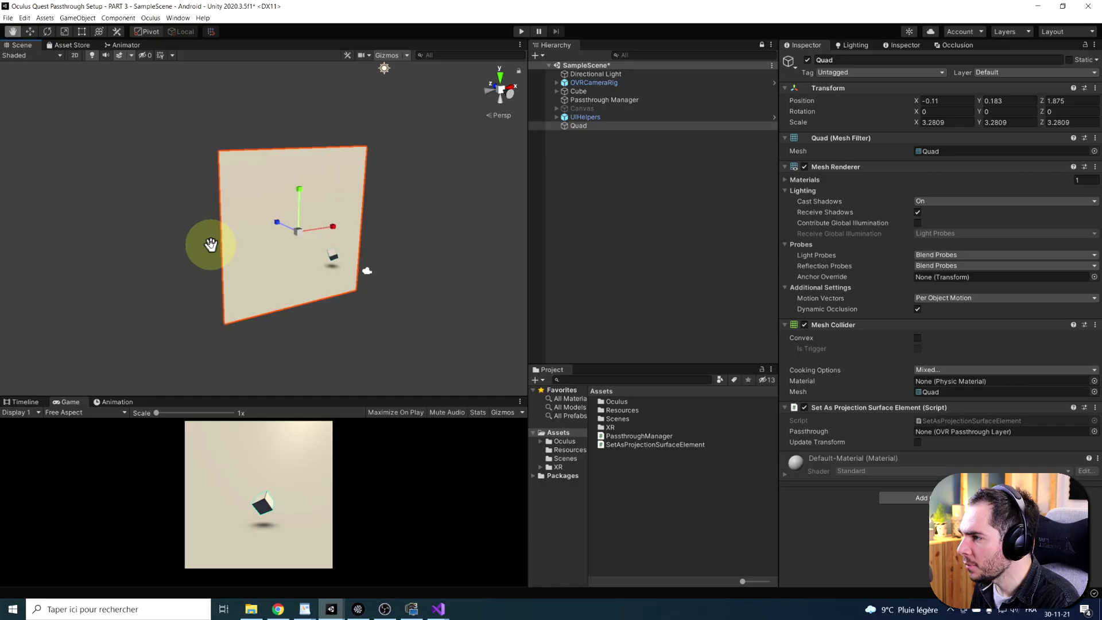
alt+drag(209, 246, 322, 172)
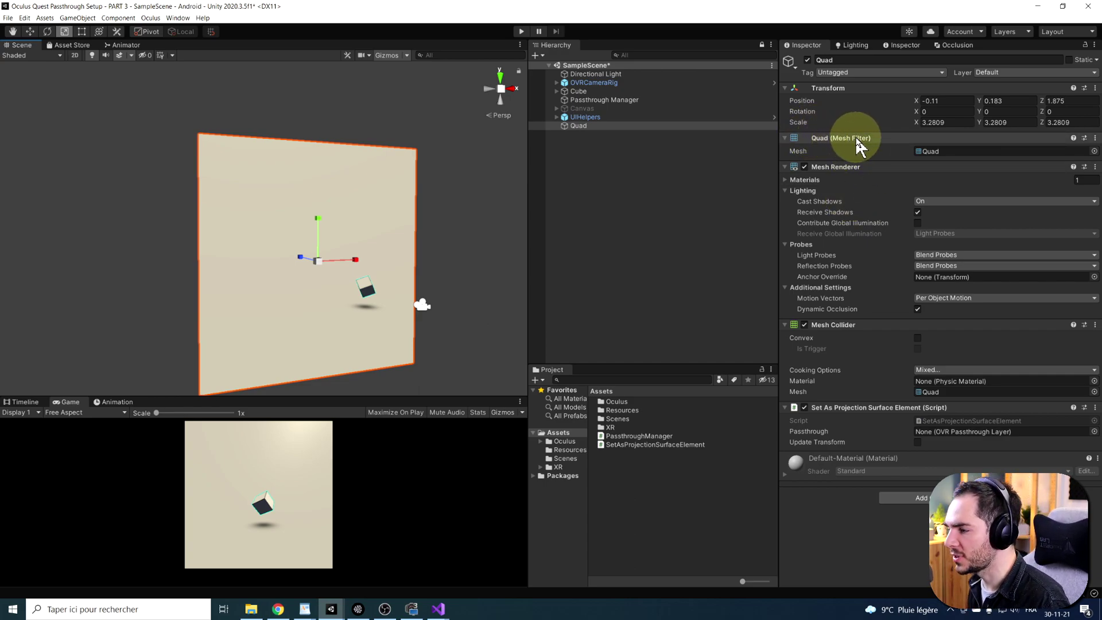
right_click(833, 332)
click(851, 346)
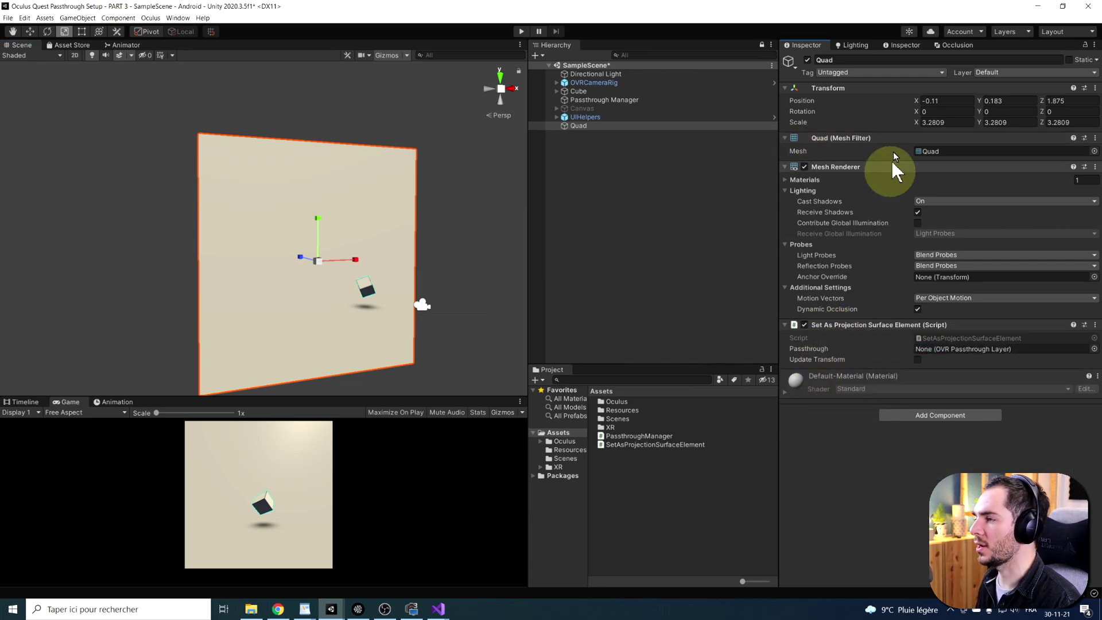
key(ctrl+s)
Assign OVRCameraRig to the Passthrough field of the quad's Set As Projection Surface Element script
click(556, 82)
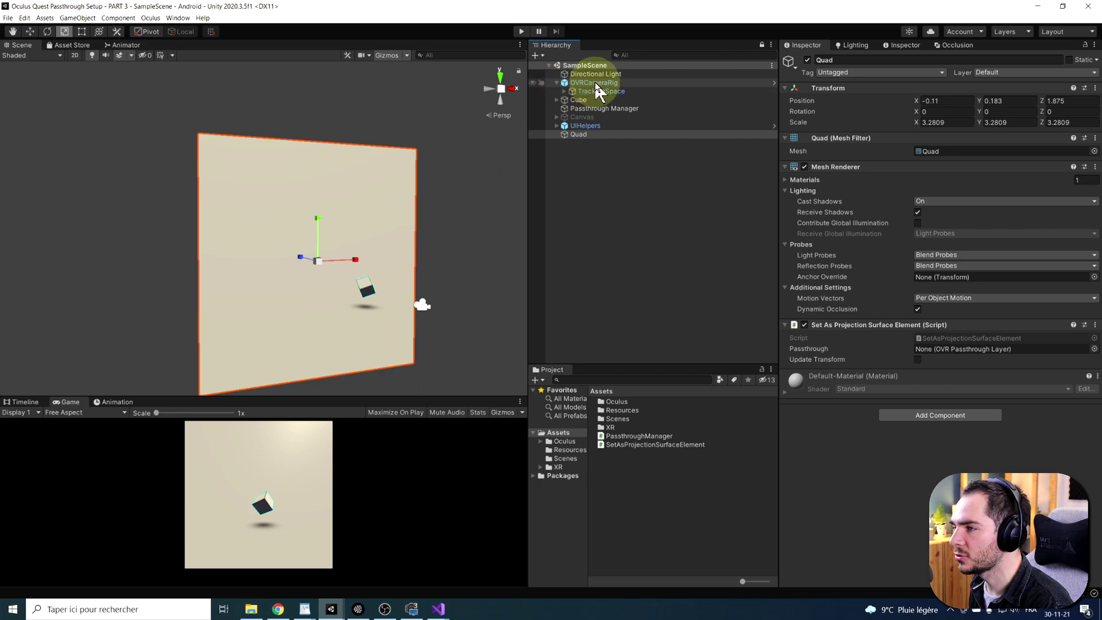
drag(595, 81, 937, 356)
click(936, 351)
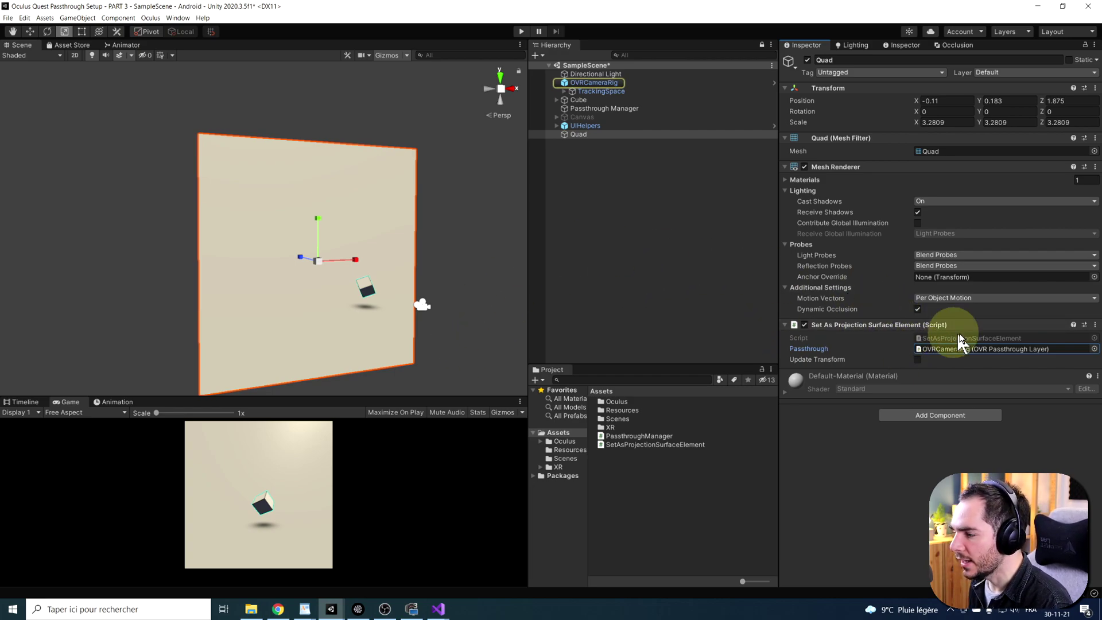
Build the project and run it on the headset
right_drag(327, 103, 451, 166)
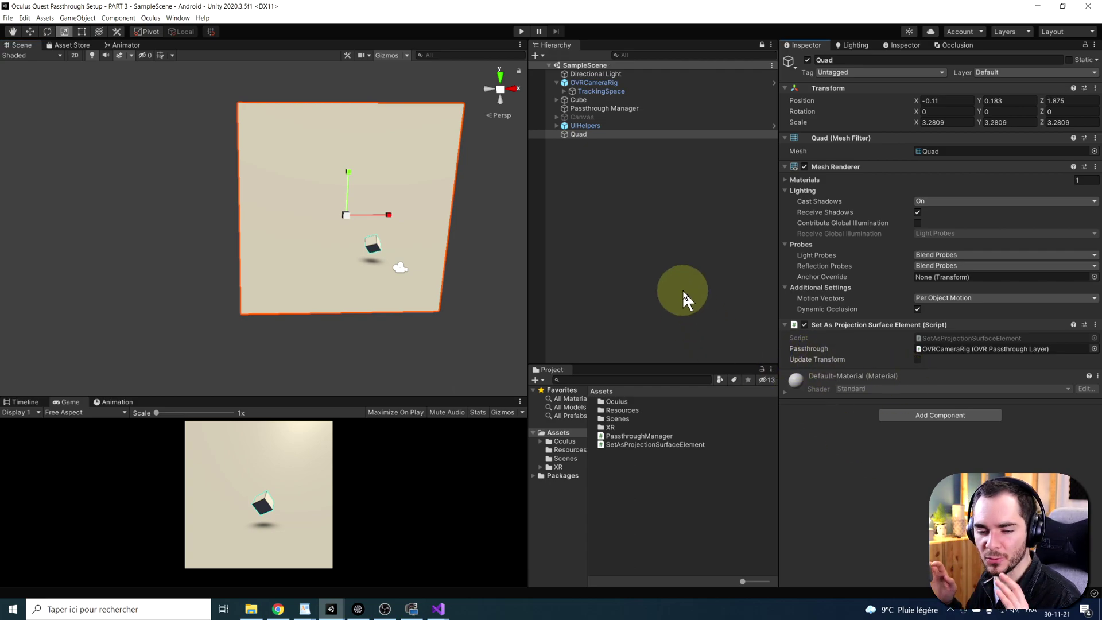
click(24, 17)
mouse_move(8, 18)
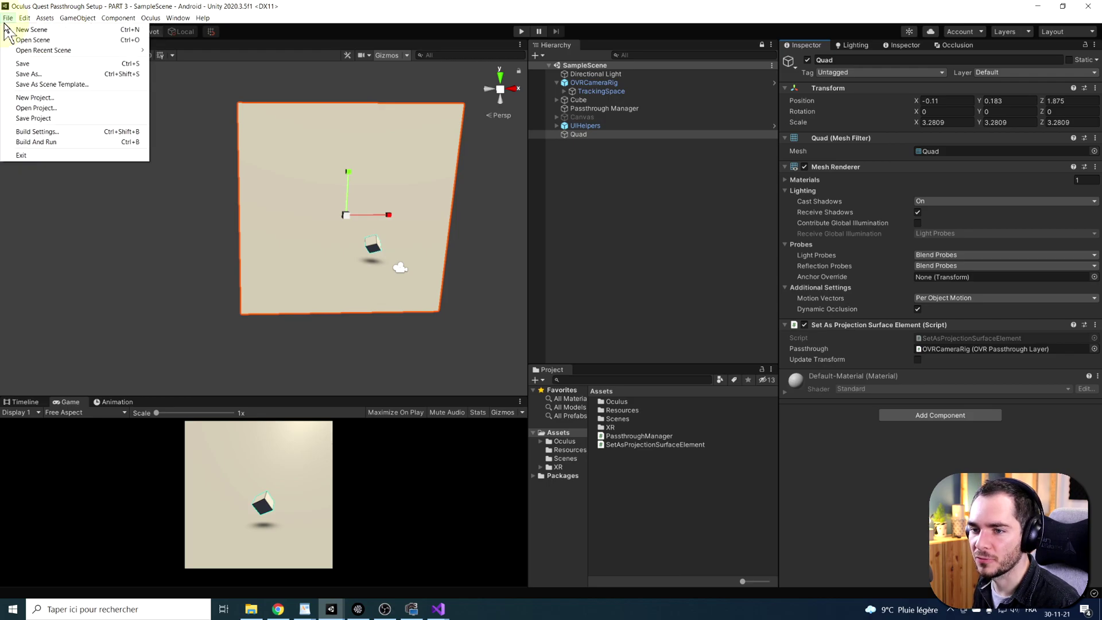
click(38, 143)
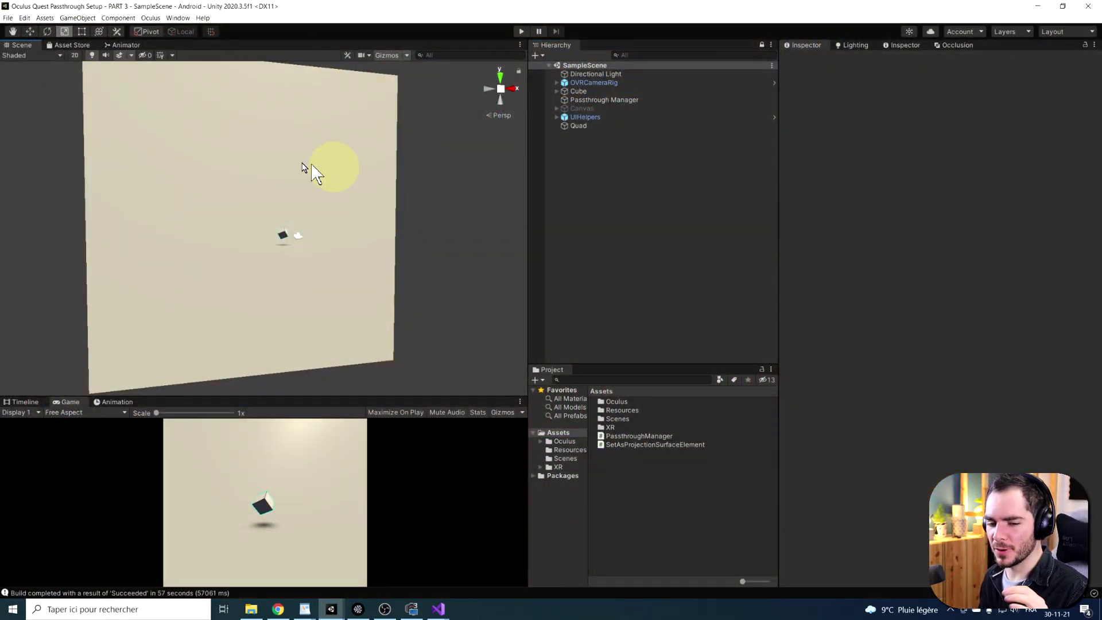
alt+drag(315, 155, 300, 234)
click(364, 162)
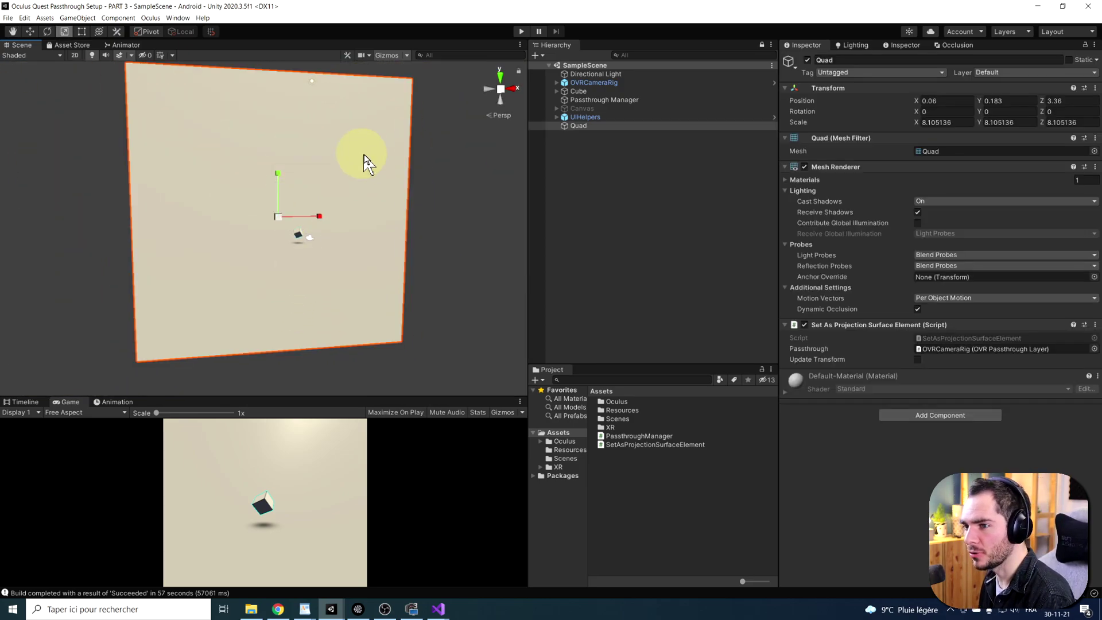
alt+drag(368, 163, 86, 253)
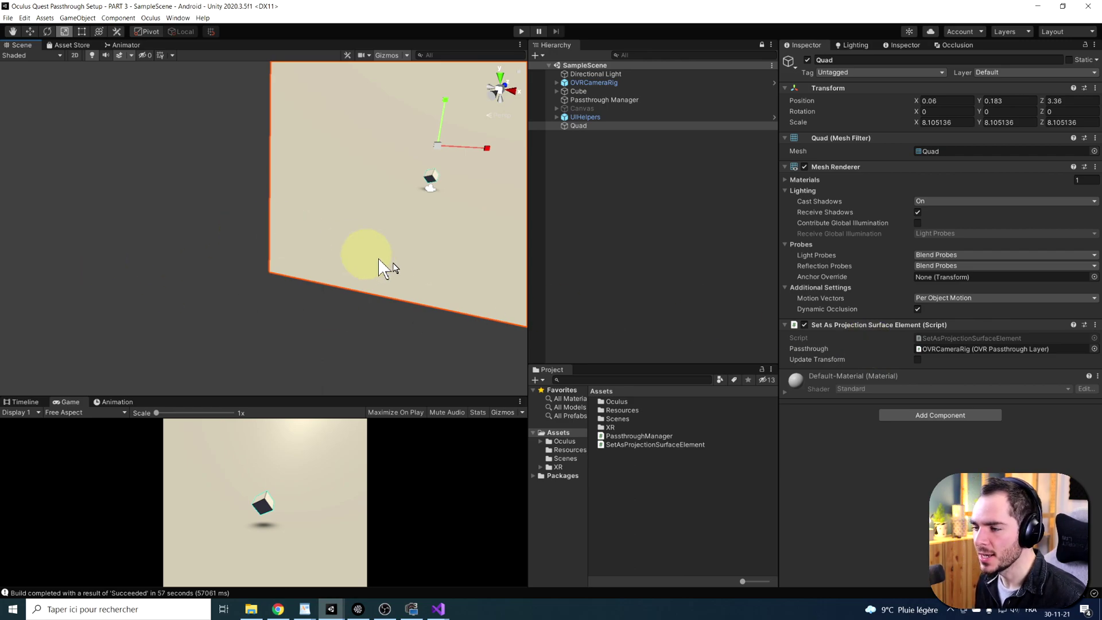
middle_drag(338, 278, 265, 322)
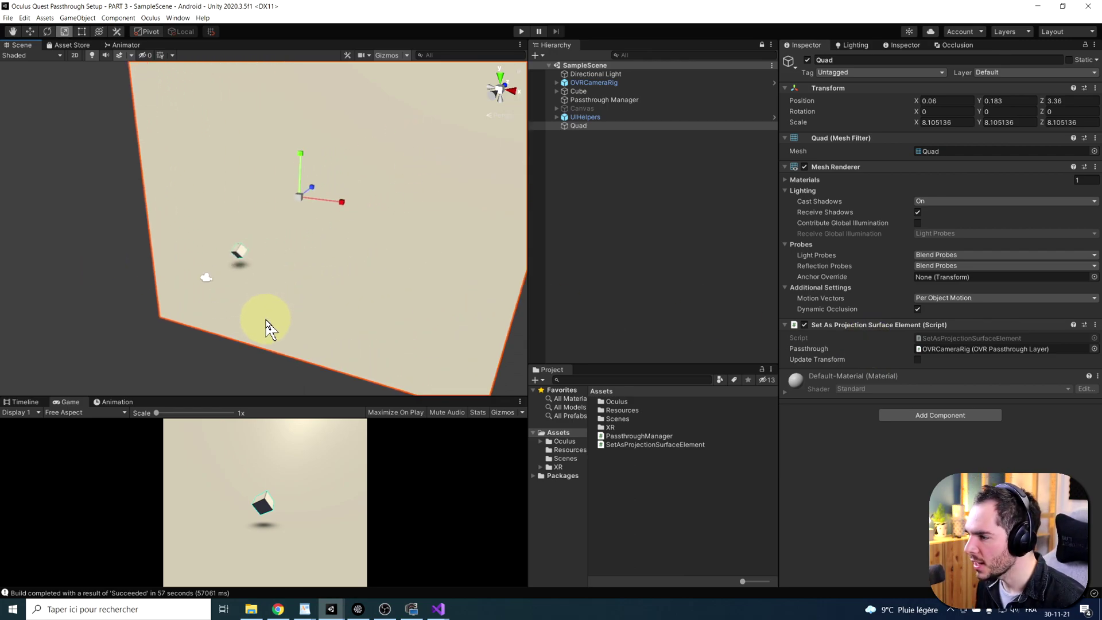
alt+drag(266, 322, 381, 281)
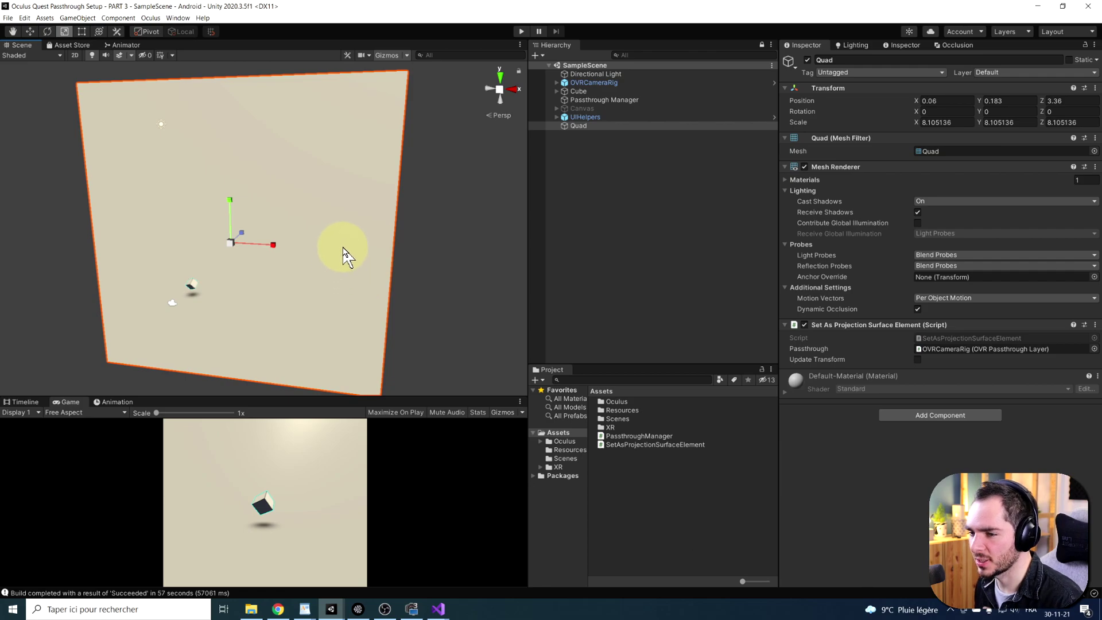
alt+drag(229, 246, 297, 207)
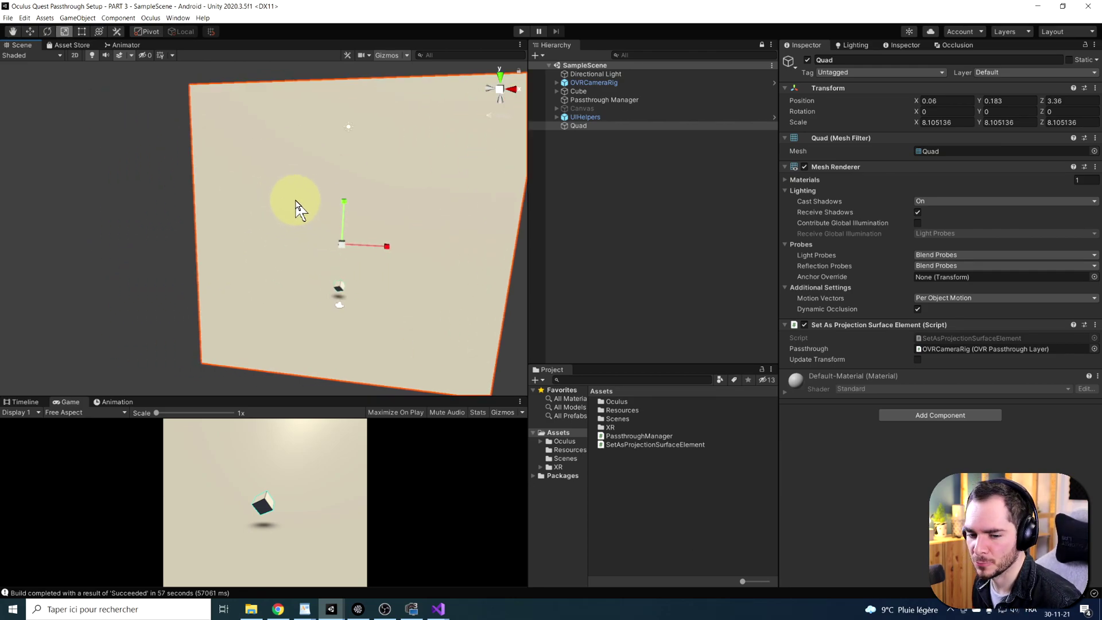
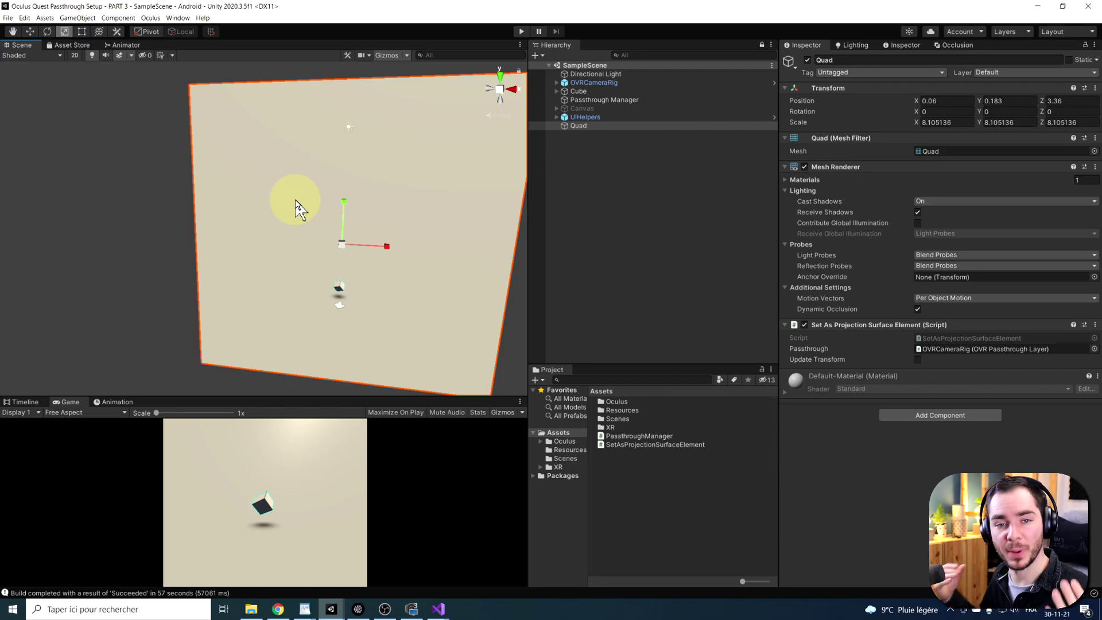
Review the Placement options of the OVR Passthrough Layer on OVRCameraRig without changing the setting
drag(579, 91, 590, 84)
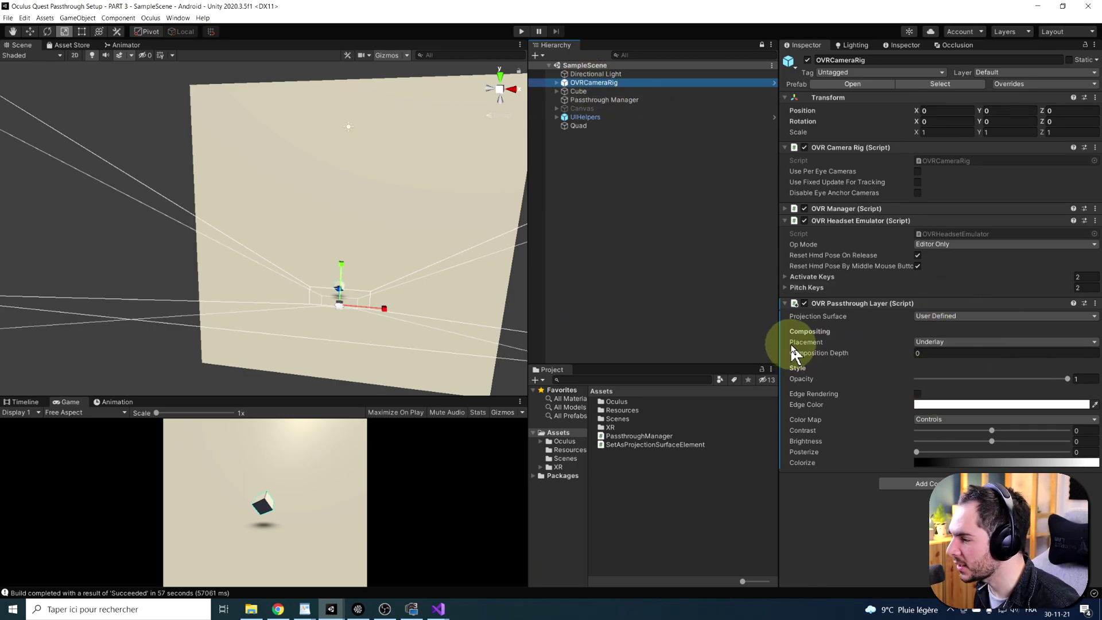
click(931, 342)
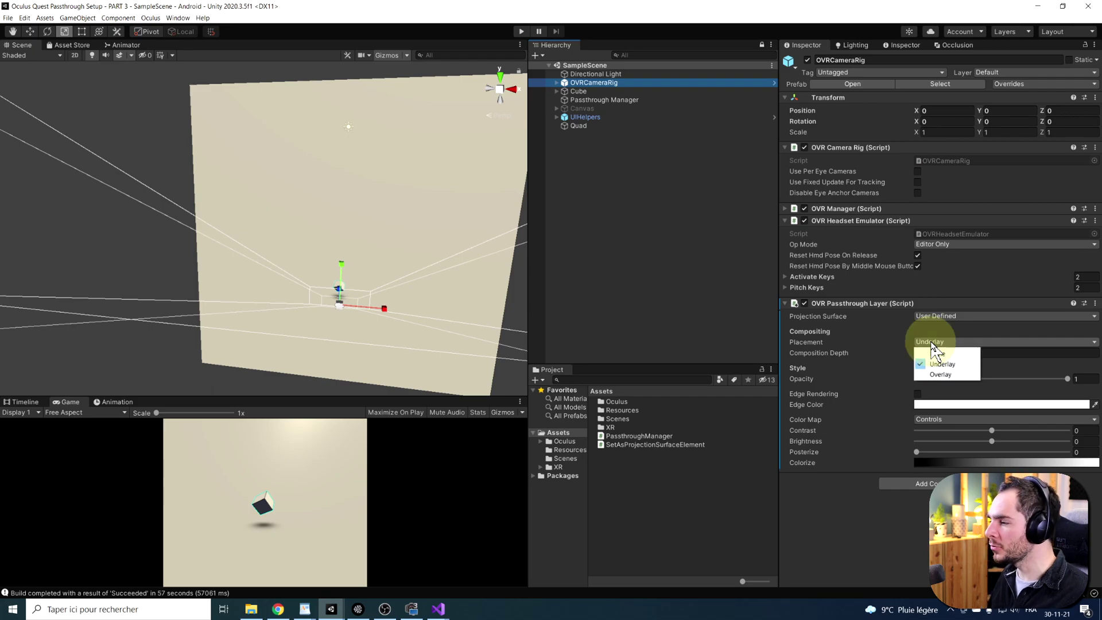
click(852, 508)
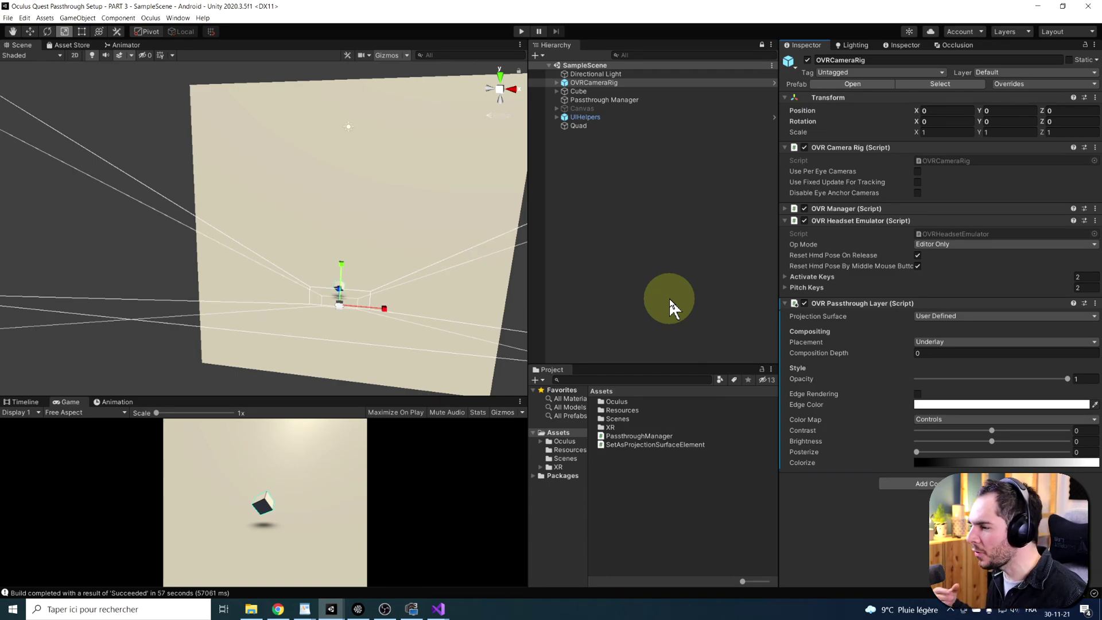
Enlarge the Scene view and examine the cube and camera in front of the quad
scroll(300, 299, up, 2)
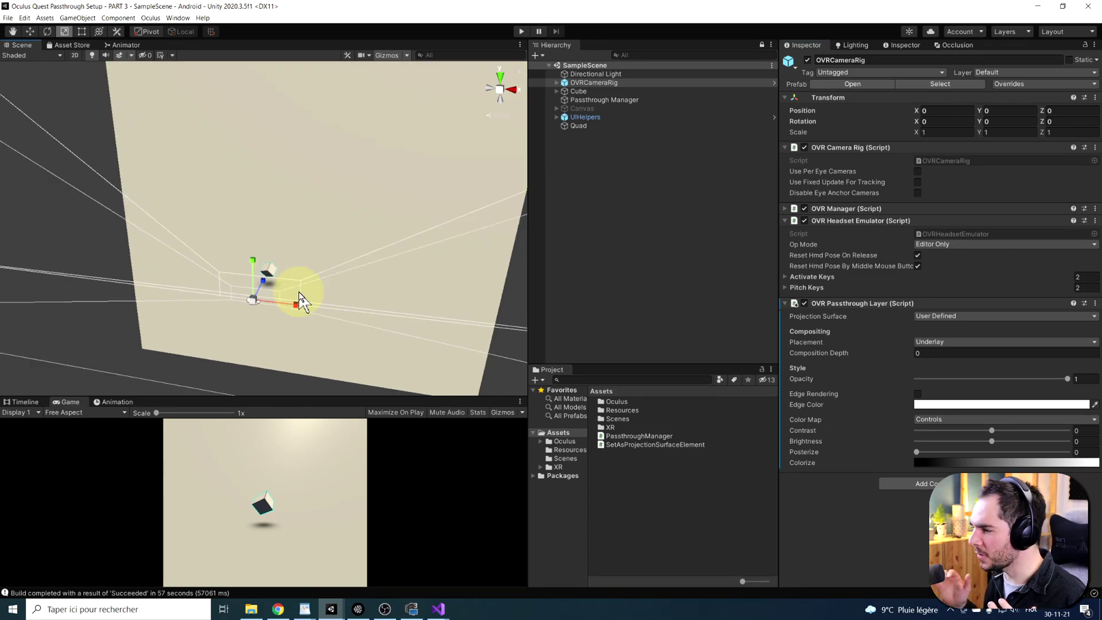
right_drag(301, 300, 357, 239)
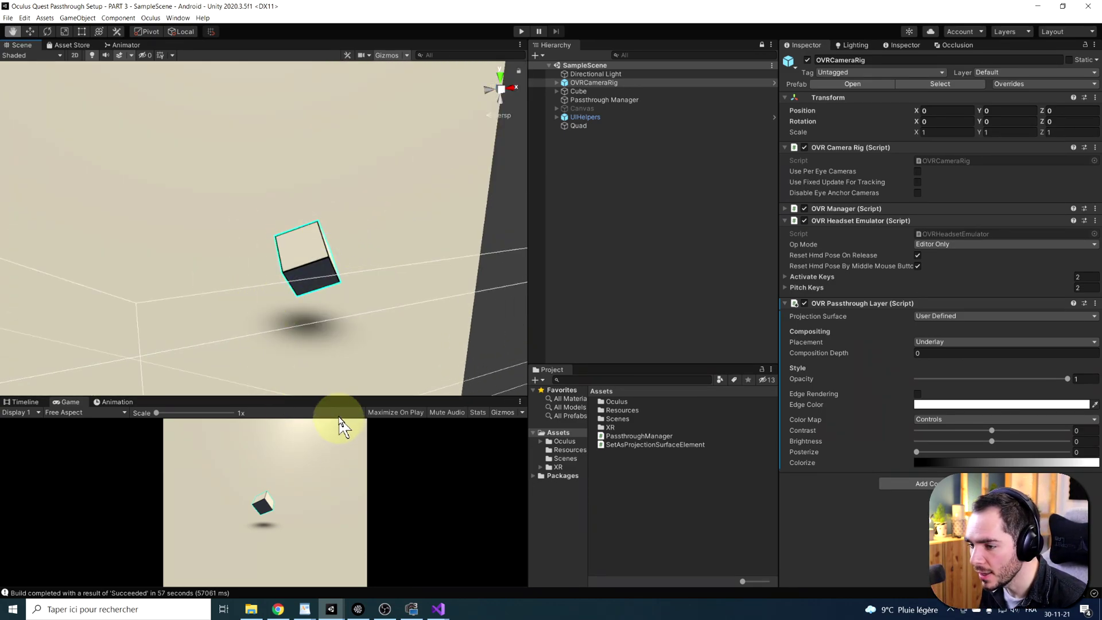
drag(335, 397, 345, 447)
drag(345, 402, 341, 355)
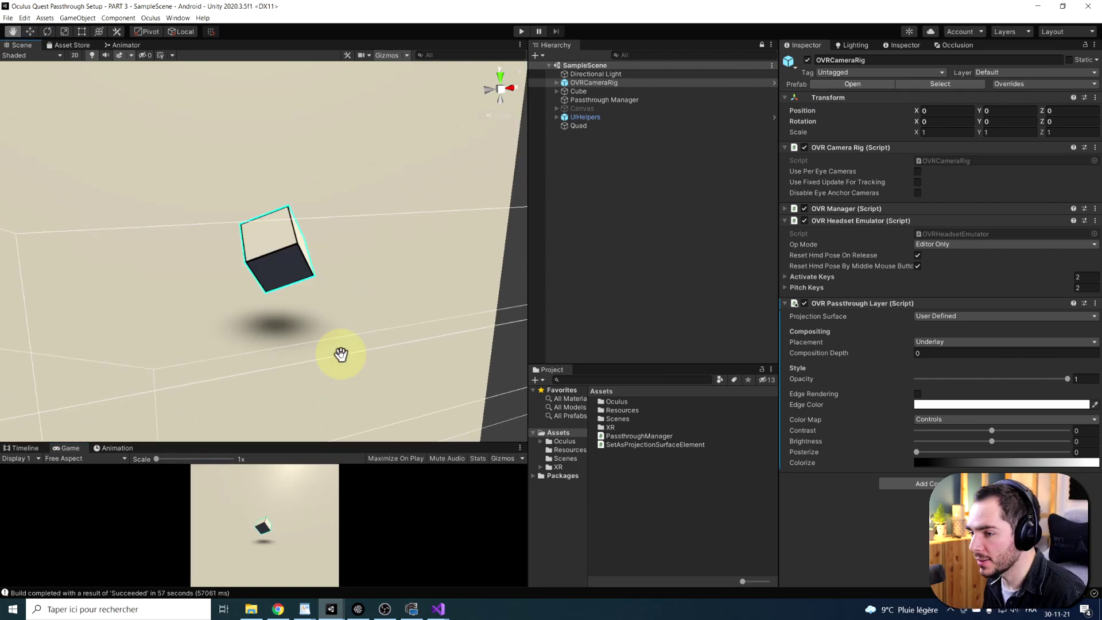
scroll(356, 347, down, 3)
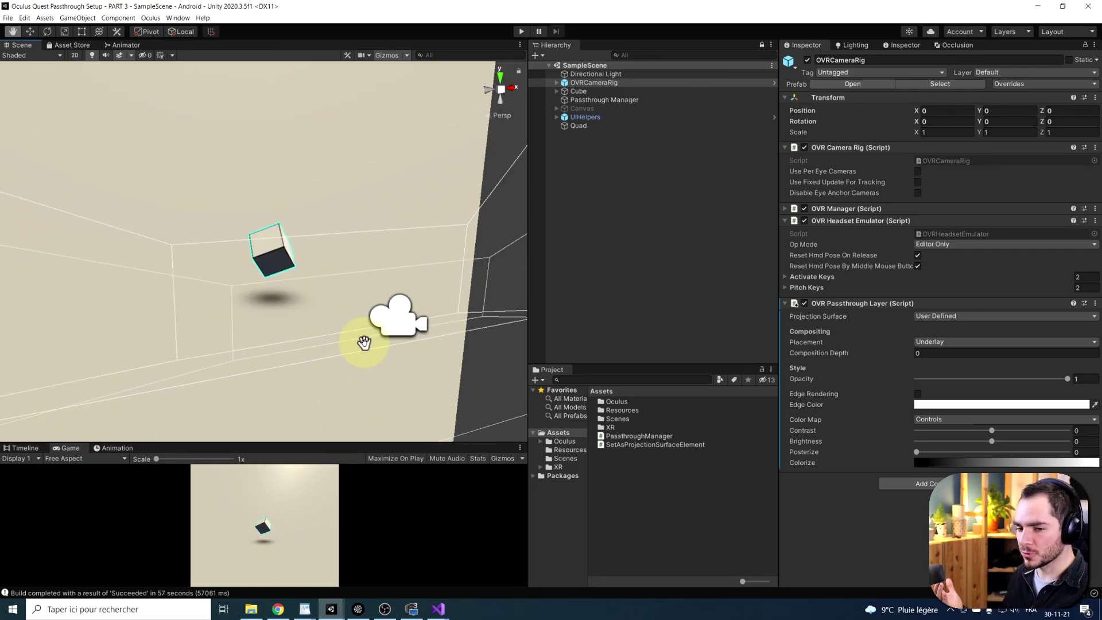
right_drag(364, 342, 282, 327)
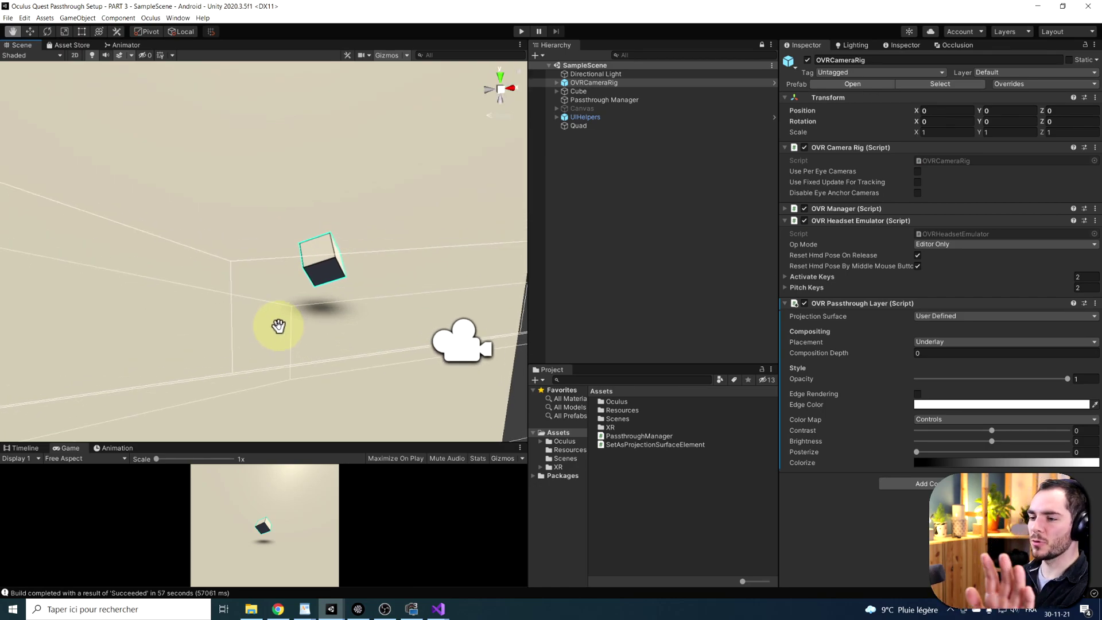
right_drag(278, 326, 348, 260)
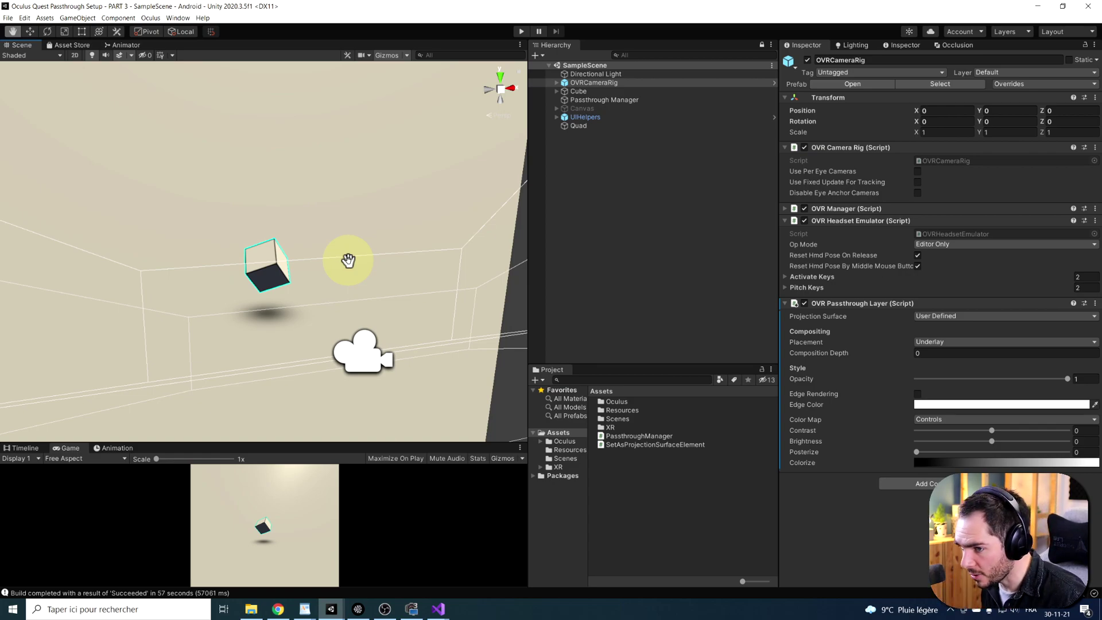
drag(348, 260, 505, 143)
Add a 3D sphere as a child of both LeftHandAnchor and RightHandAnchor in OVRCameraRig's TrackingSpace
click(554, 84)
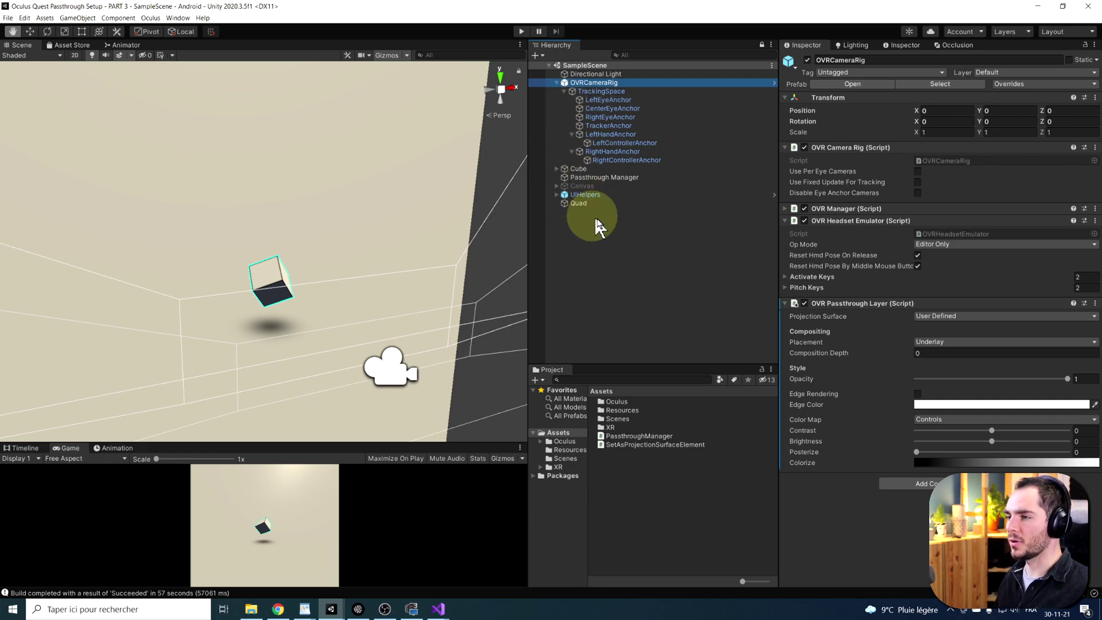
alt+drag(270, 282, 303, 281)
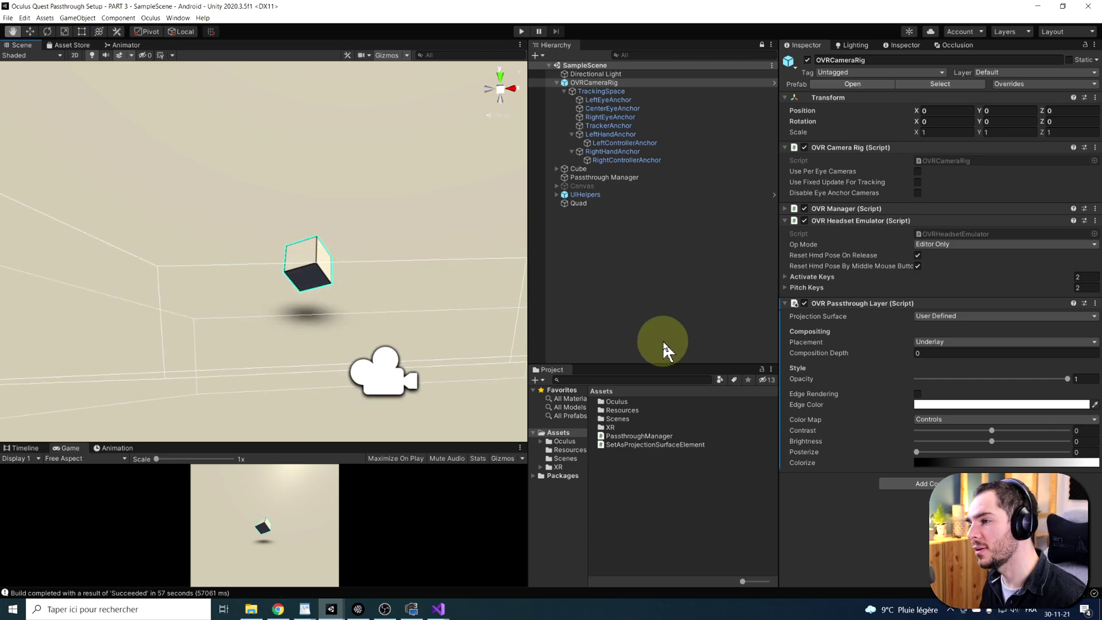
middle_drag(435, 264, 293, 236)
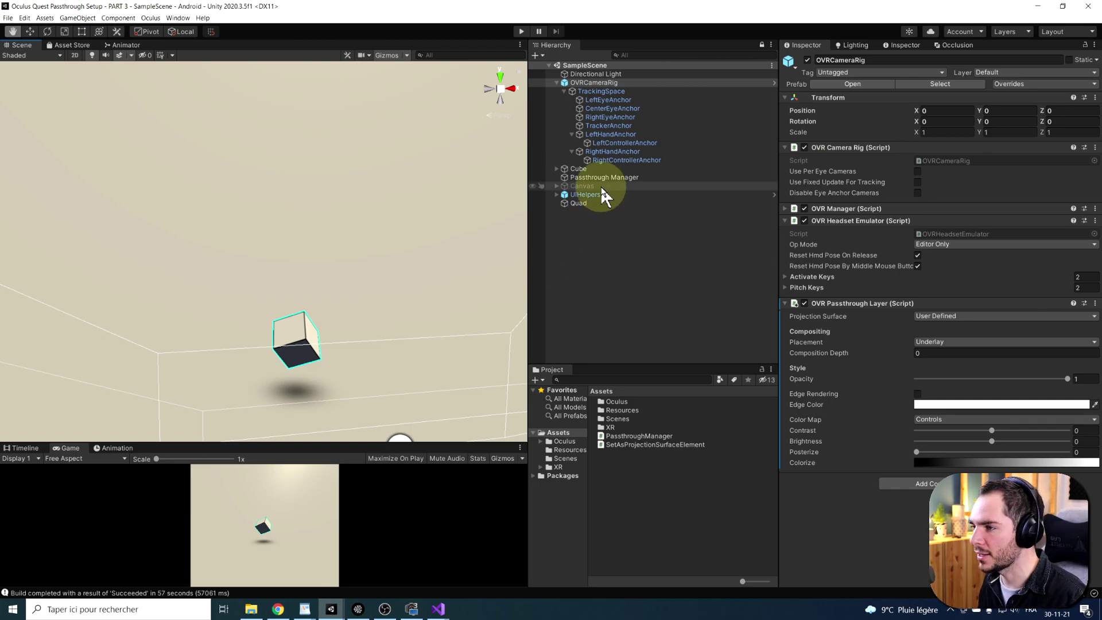
click(602, 135)
ctrl+click(597, 152)
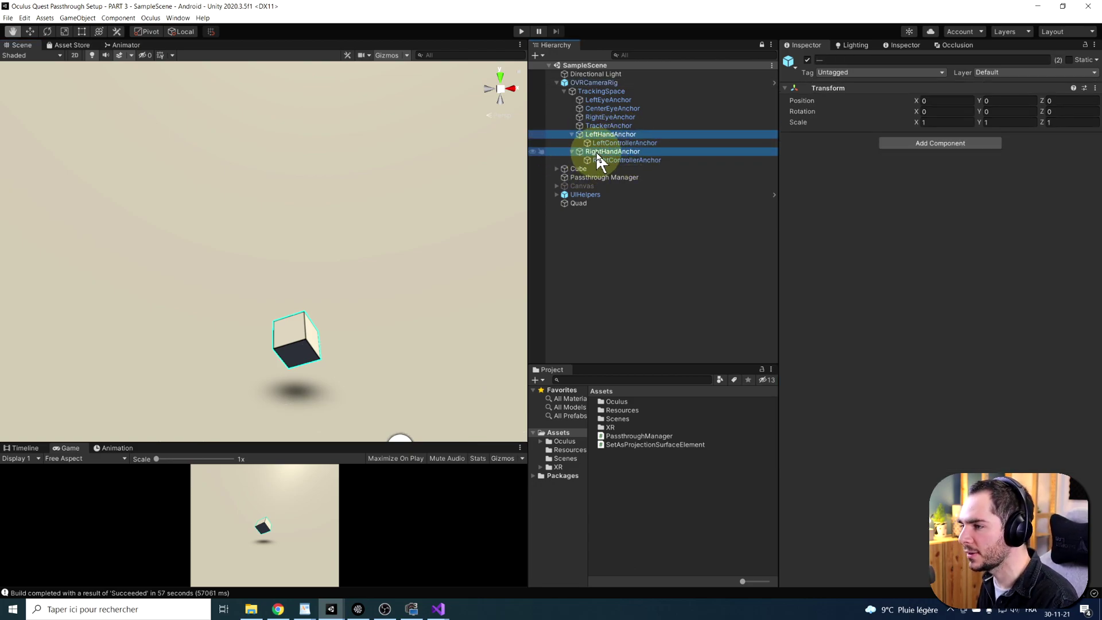
right_click(597, 154)
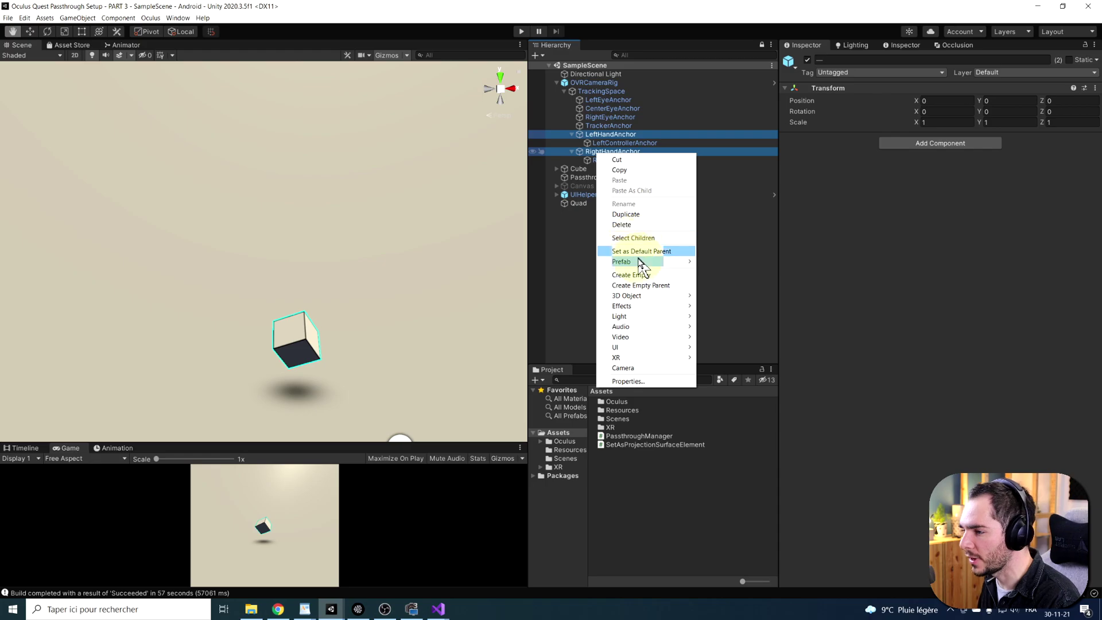
mouse_move(639, 295)
click(725, 310)
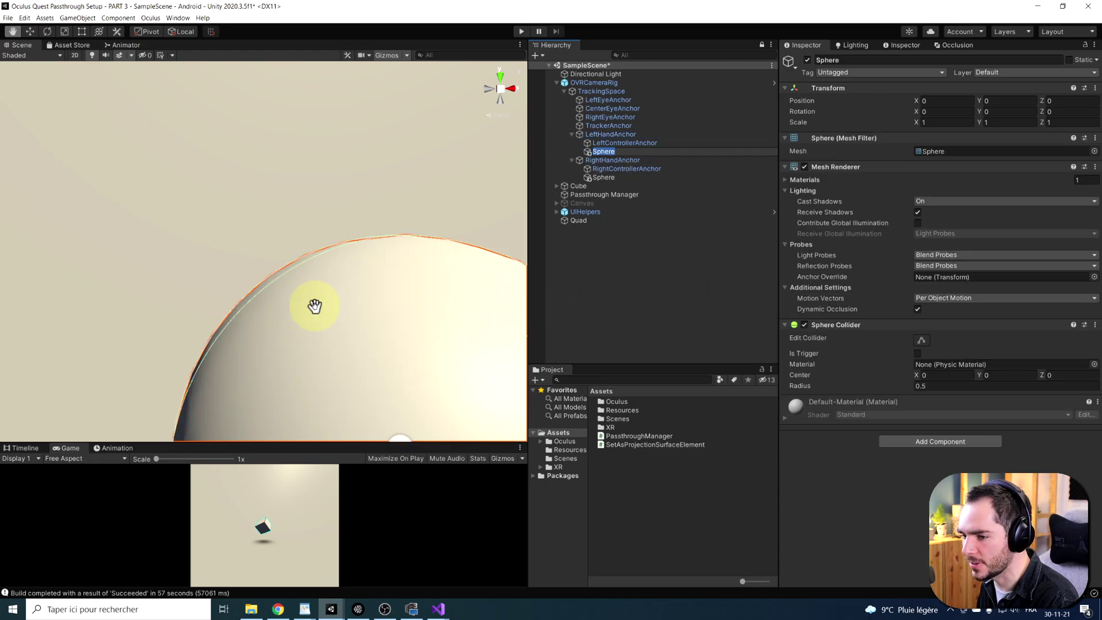
Scale both hand-anchor spheres down uniformly to about 0.38 and save the scene
scroll(314, 306, down, 5)
drag(283, 256, 221, 271)
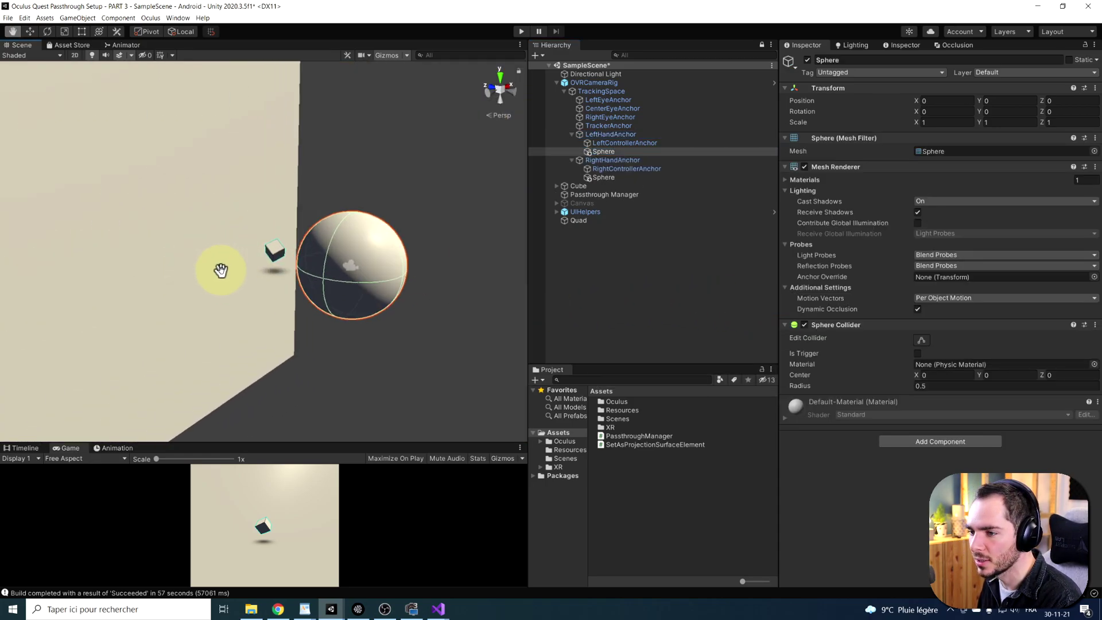
scroll(263, 262, up, 2)
key(r)
scroll(367, 285, up, 2)
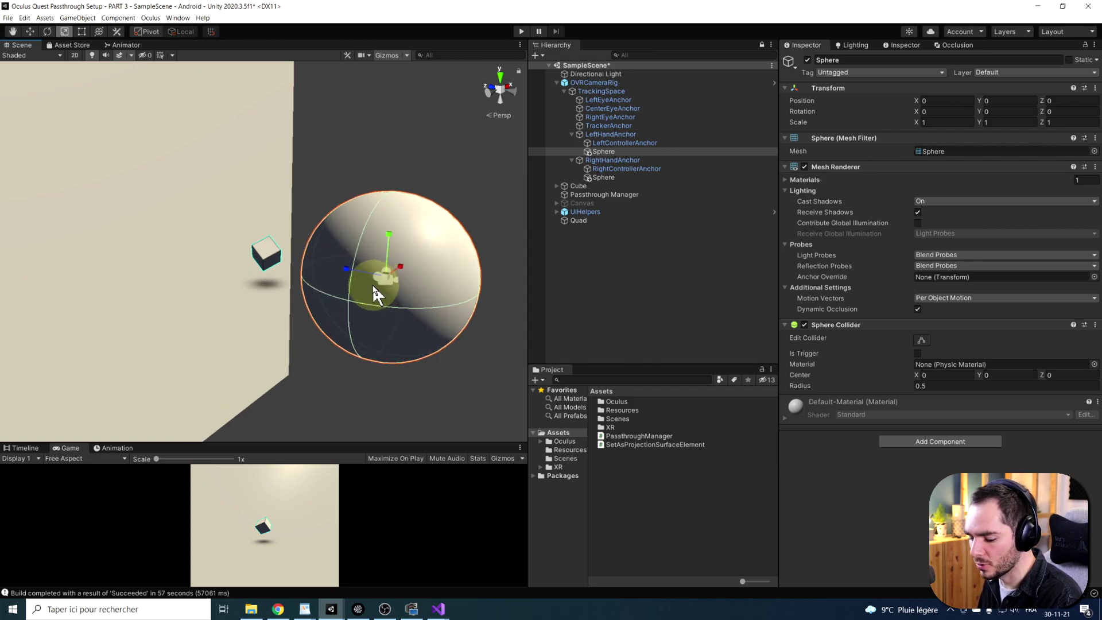
alt+drag(376, 283, 350, 246)
ctrl+click(603, 177)
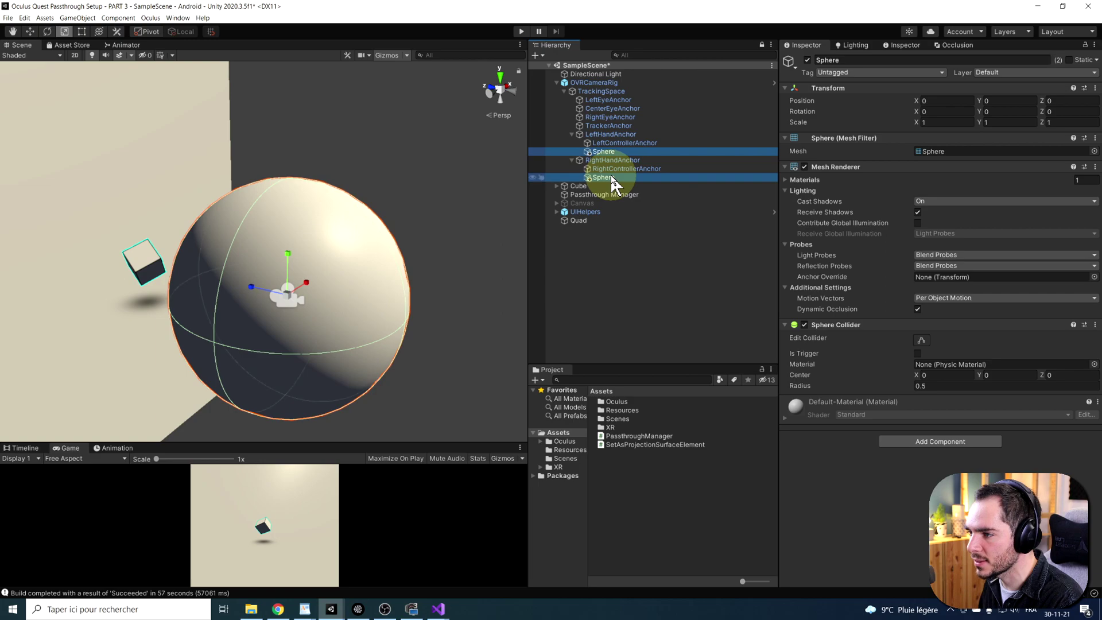
drag(293, 298, 253, 302)
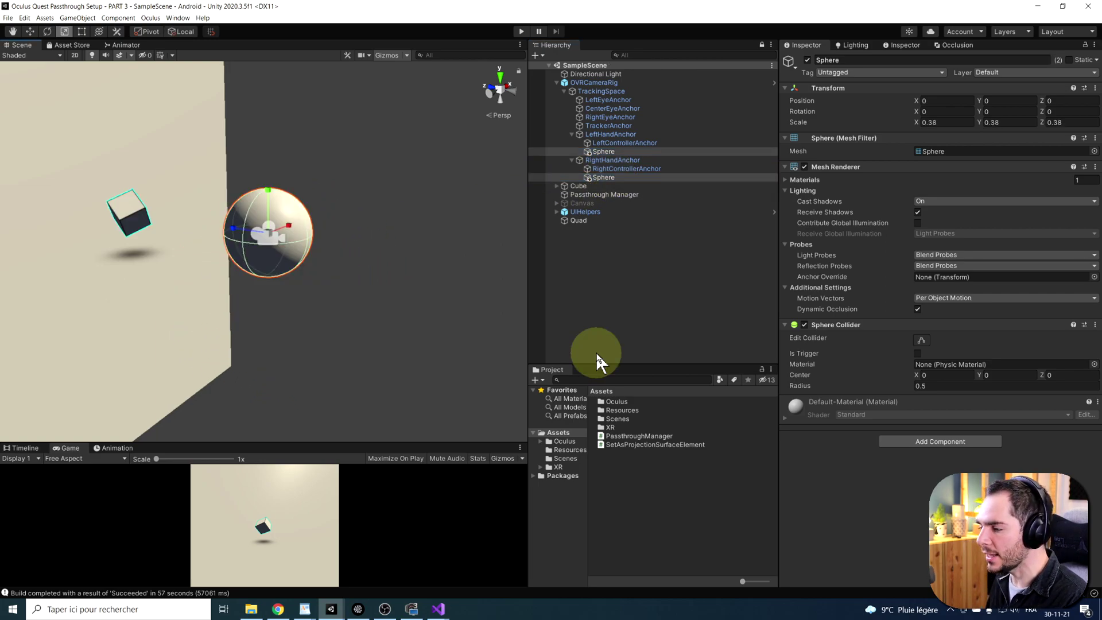
key(ctrl+s)
Create a new material in the Assets folder and name it Selective Passthrough
drag(589, 445, 624, 449)
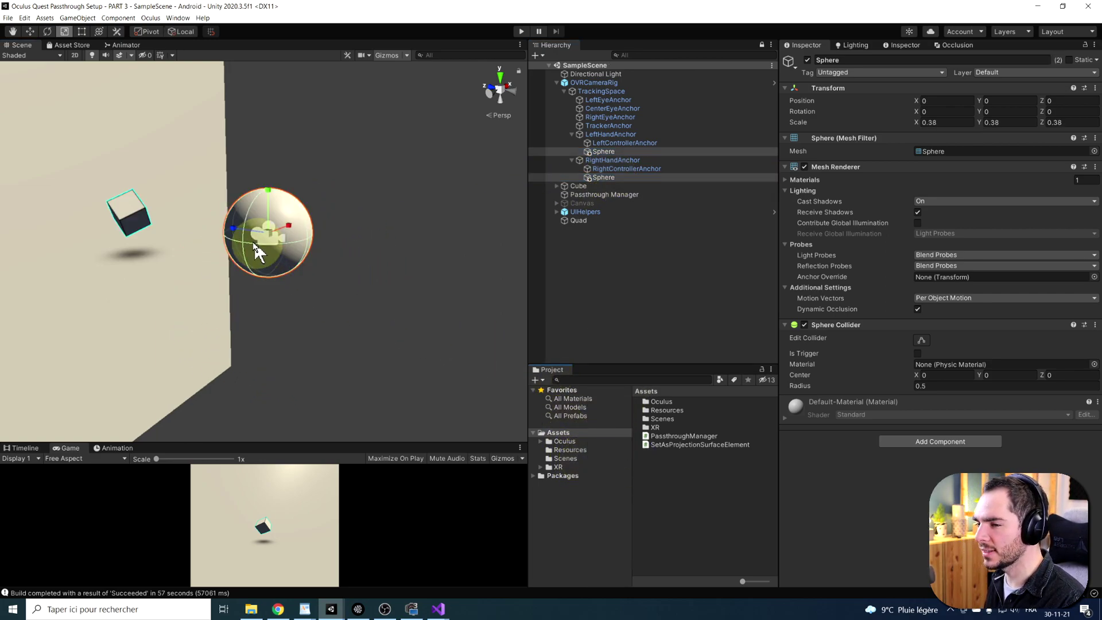
alt+drag(253, 242, 217, 226)
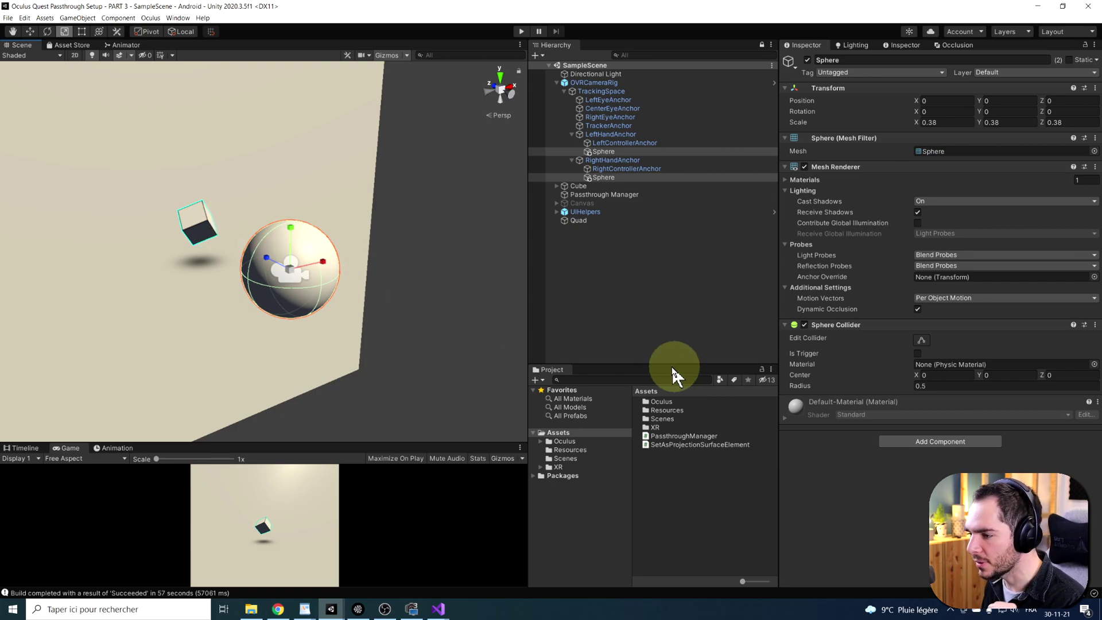
right_click(560, 434)
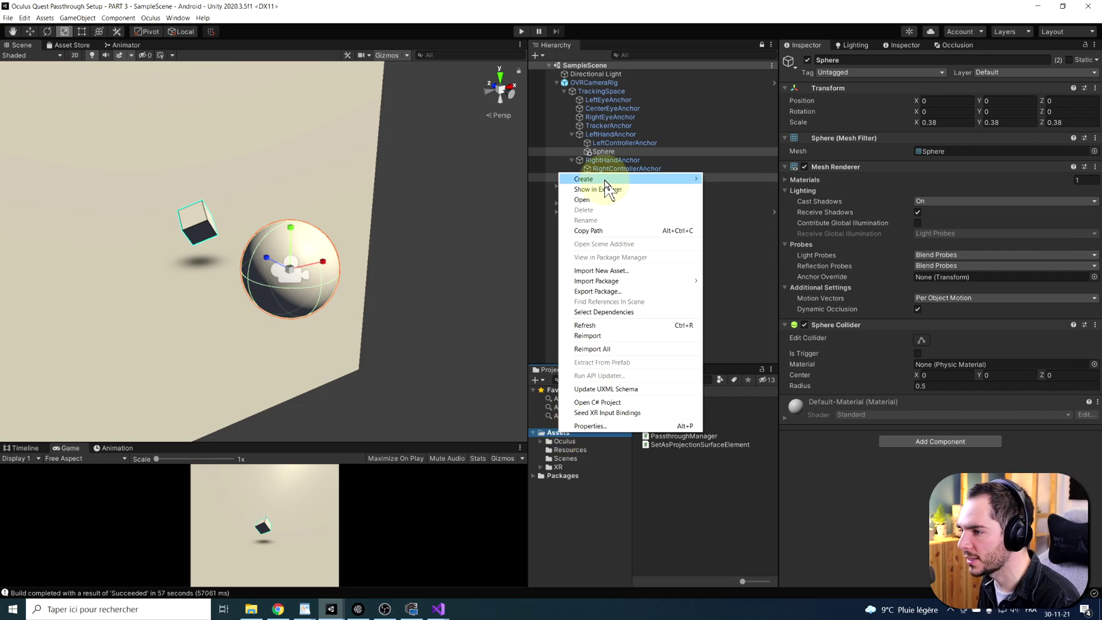
mouse_move(597, 179)
click(759, 345)
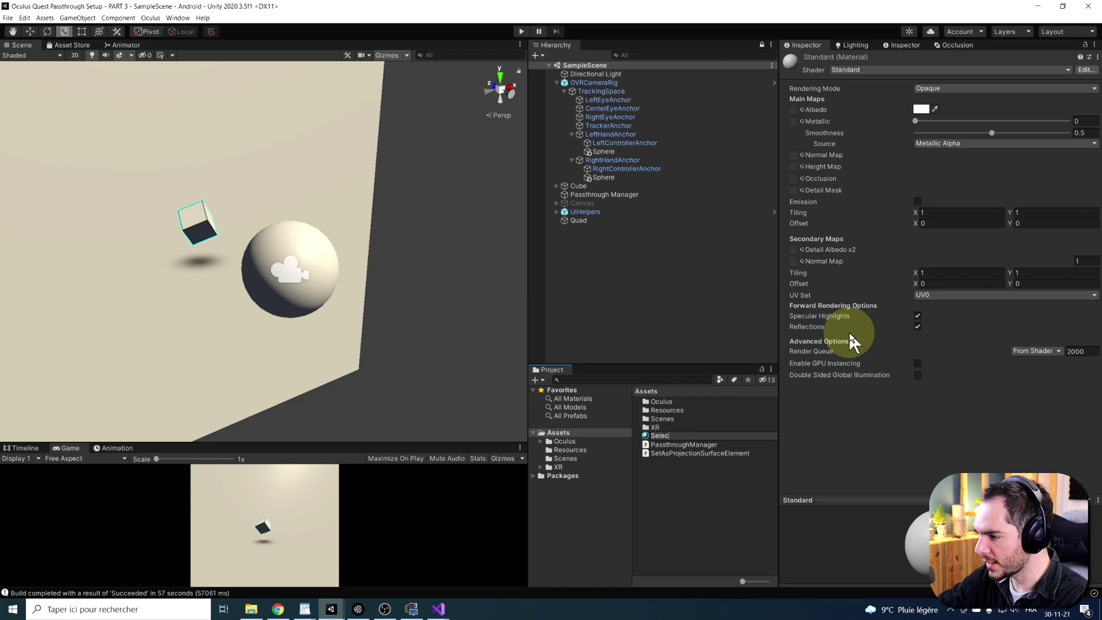
text(Selective Passthrough)
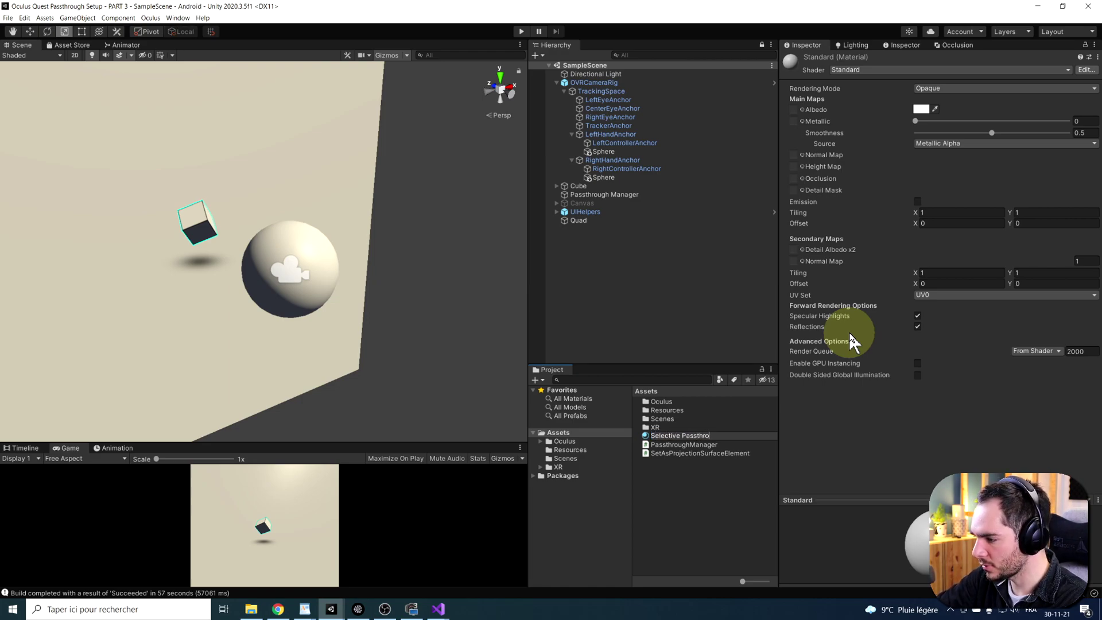
key(Return)
Set the new material's shader to MixedReality/SelectivePassthrough
click(852, 67)
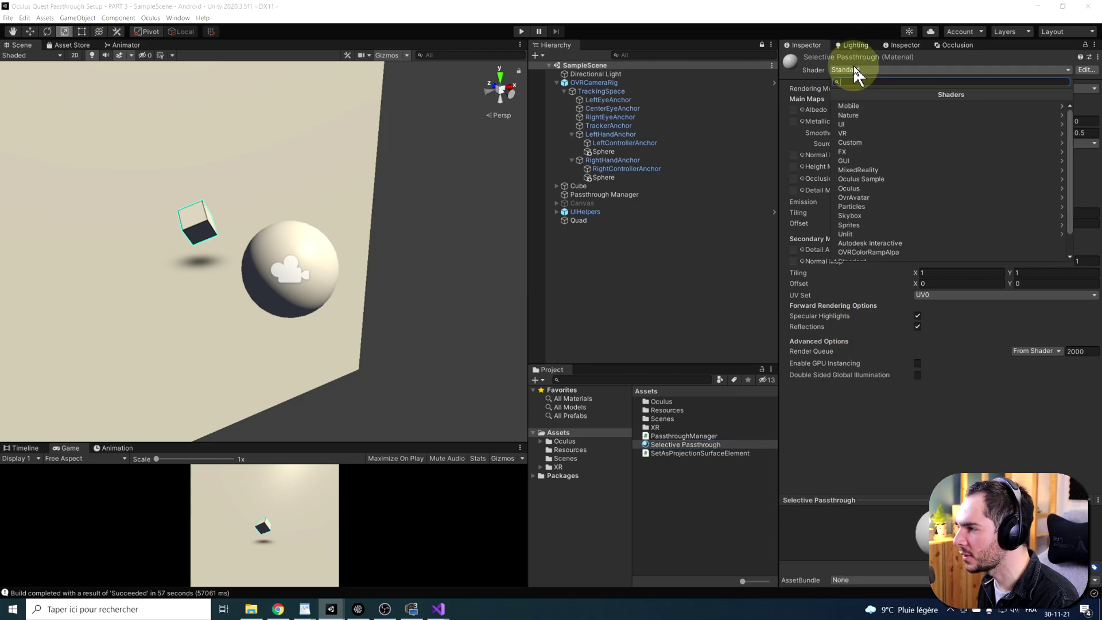
text(selecti)
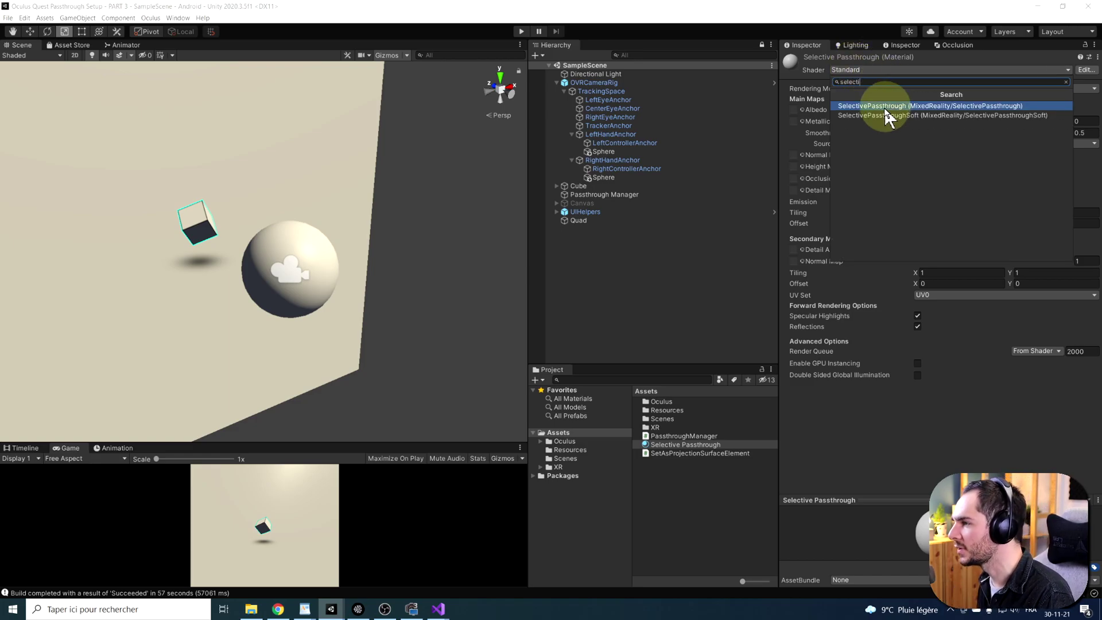
click(884, 106)
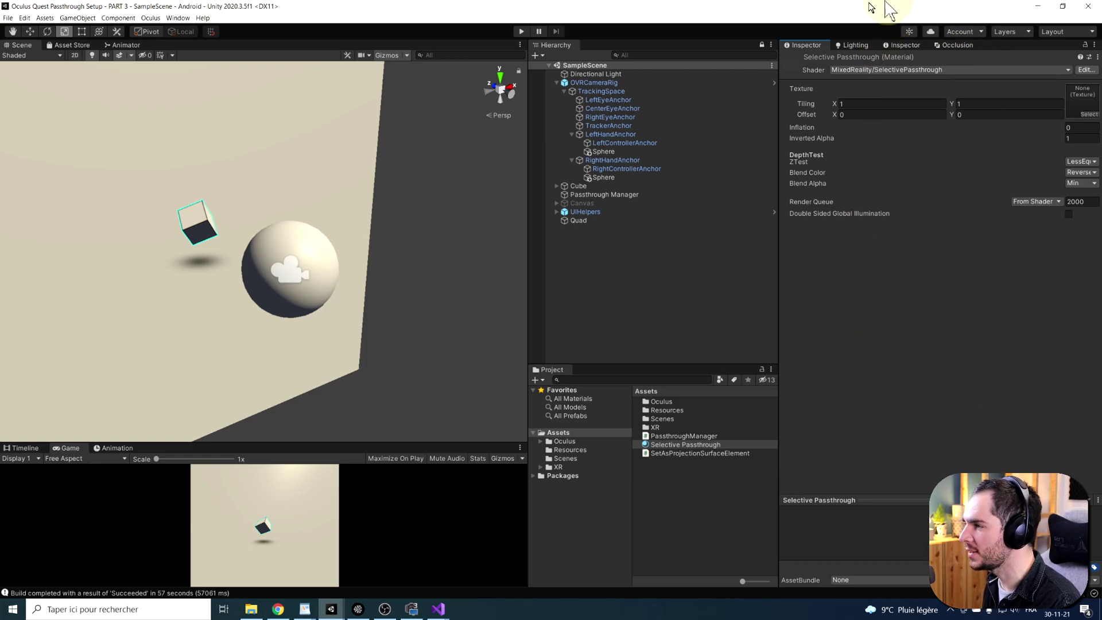
Assign the Selective Passthrough material to the spheres under LeftHandAnchor and RightHandAnchor
click(600, 151)
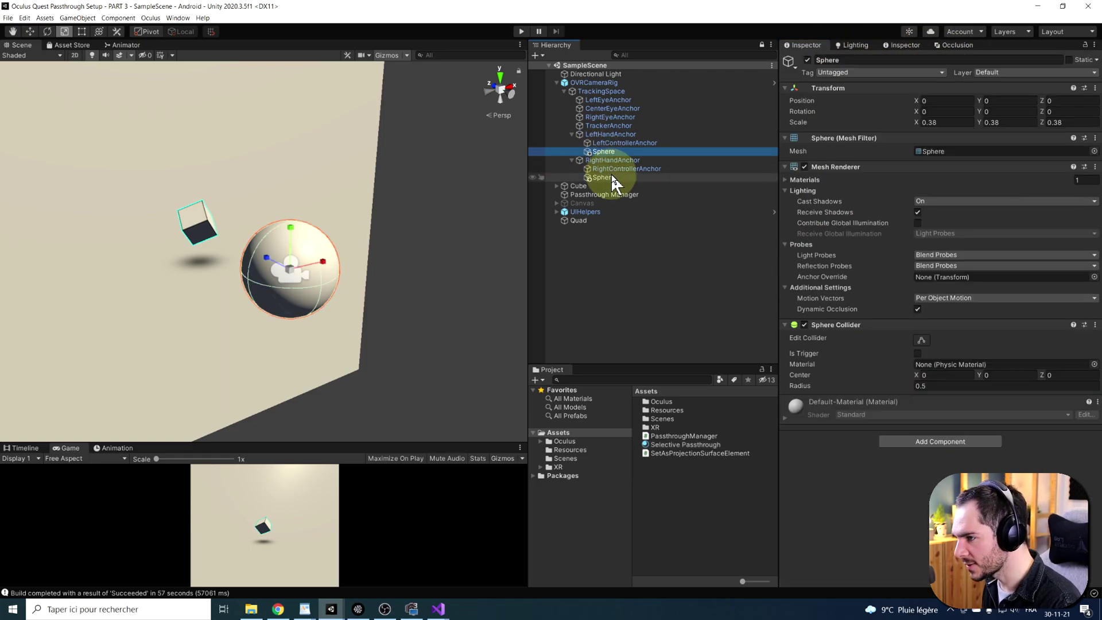
ctrl+click(603, 178)
drag(654, 444, 947, 195)
scroll(369, 192, up, 5)
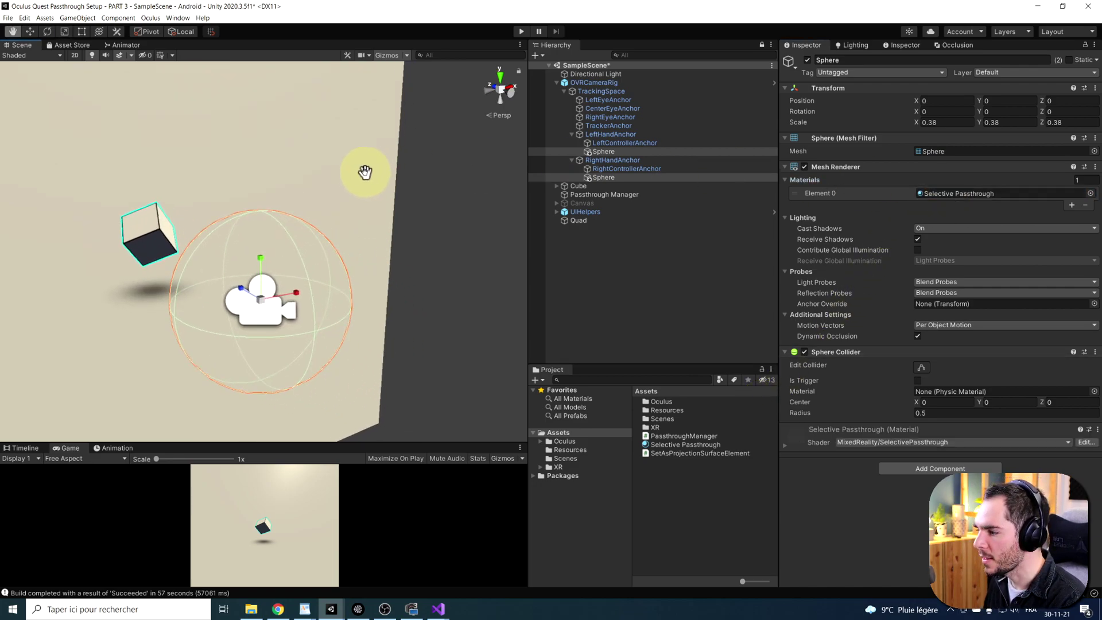
scroll(368, 170, down, 3)
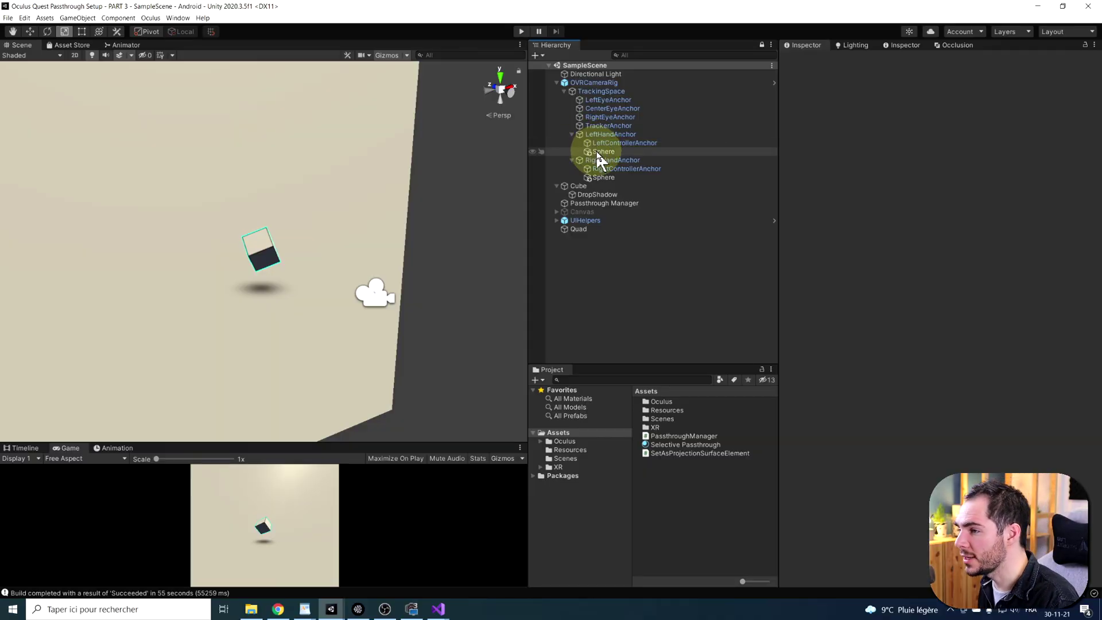
Examine the Selective Passthrough material settings on both hand spheres, including the render queue
click(602, 151)
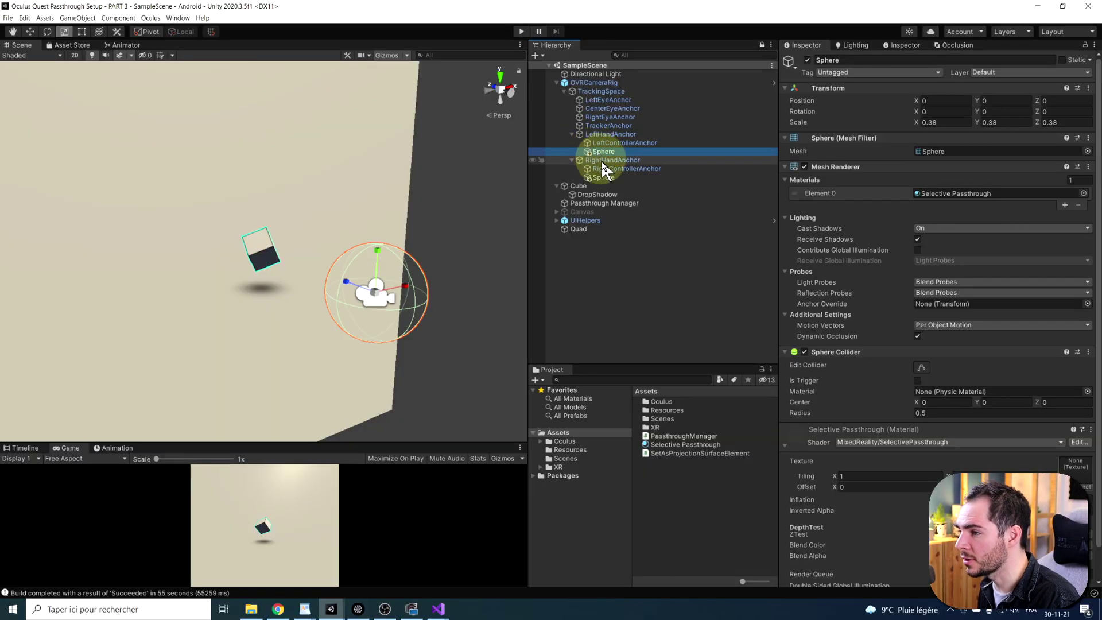
ctrl+click(603, 177)
scroll(943, 364, down, 1)
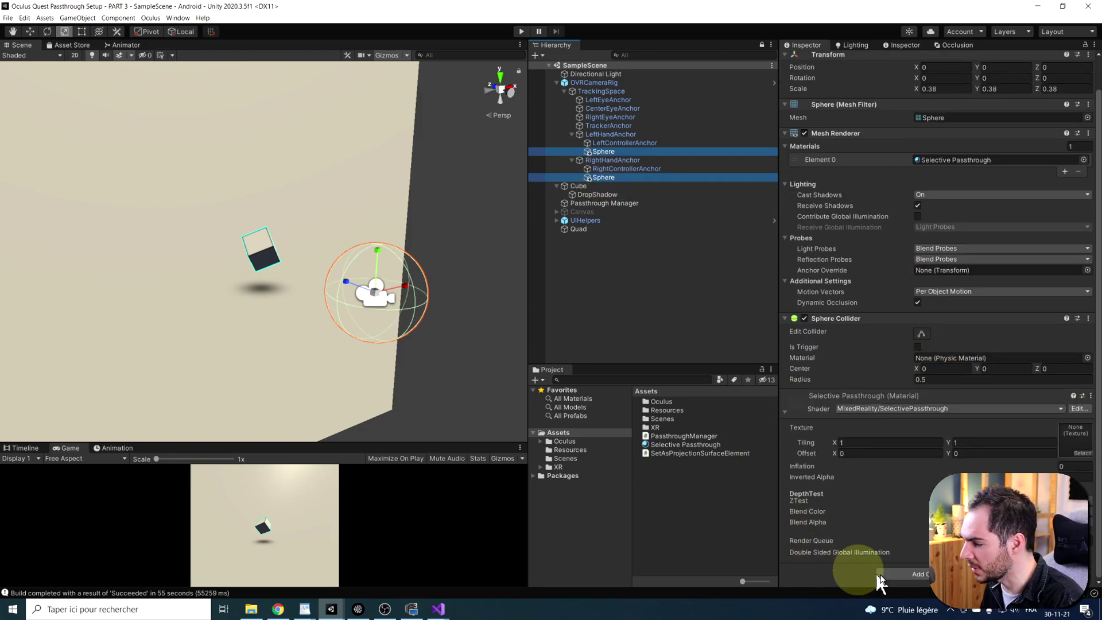
click(637, 404)
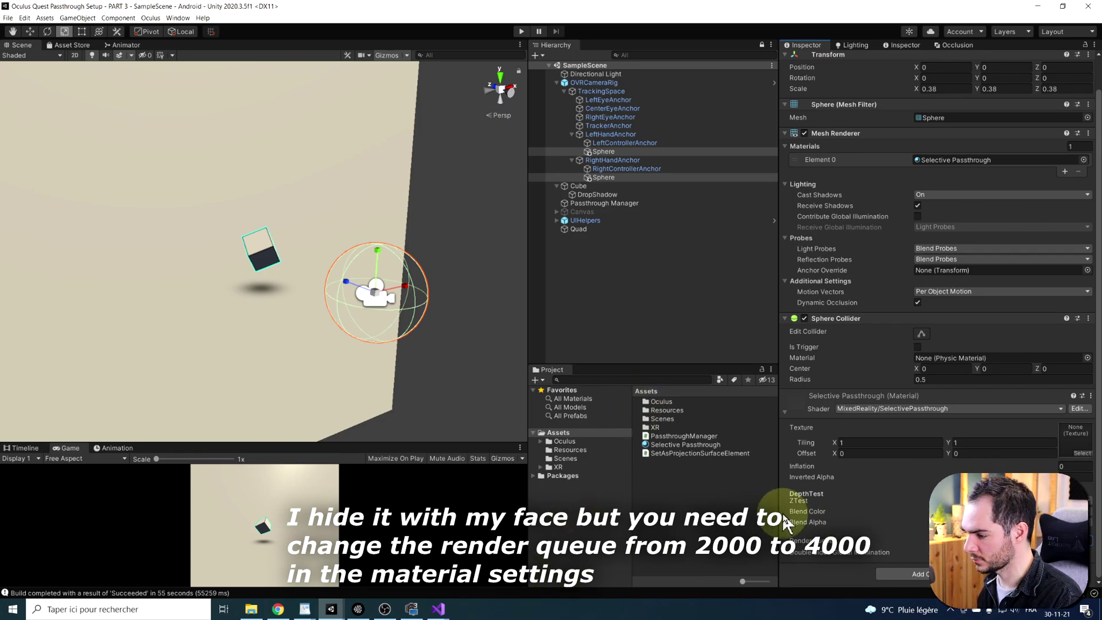
click(398, 345)
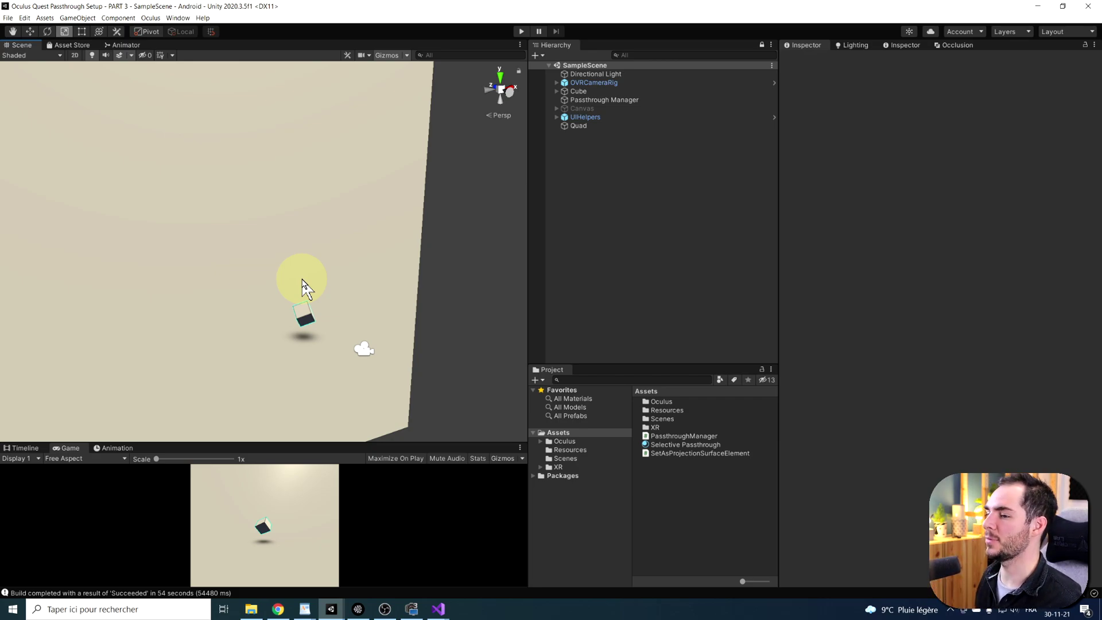
Set the Skybox Material in the scene's environment lighting to Unity's default skybox
alt+drag(303, 280, 378, 267)
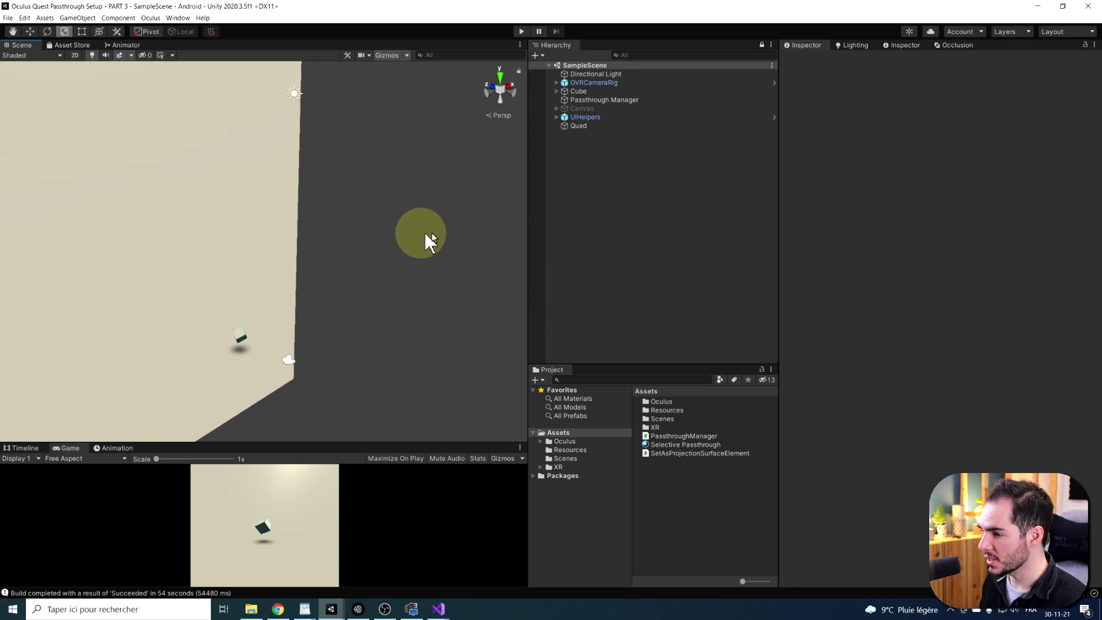
right_drag(426, 239, 356, 277)
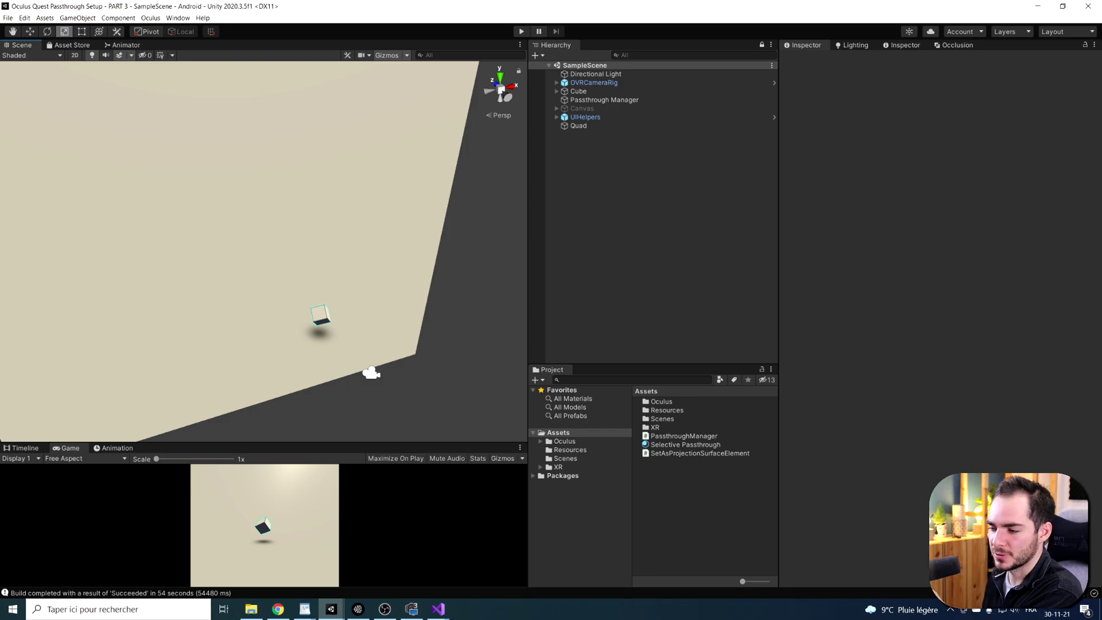
click(851, 45)
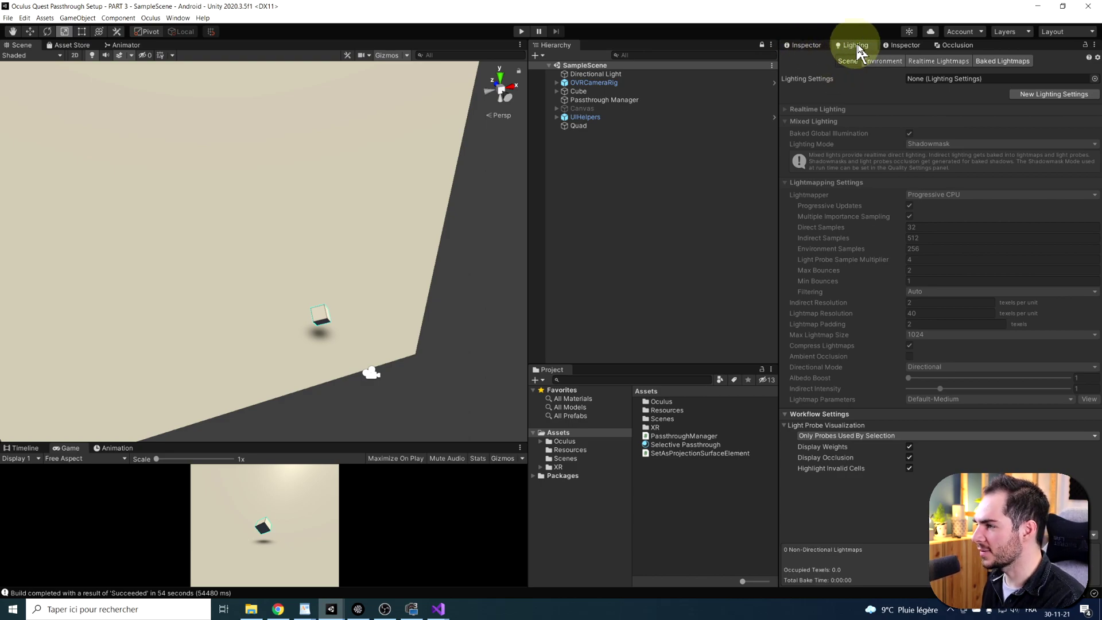
click(183, 18)
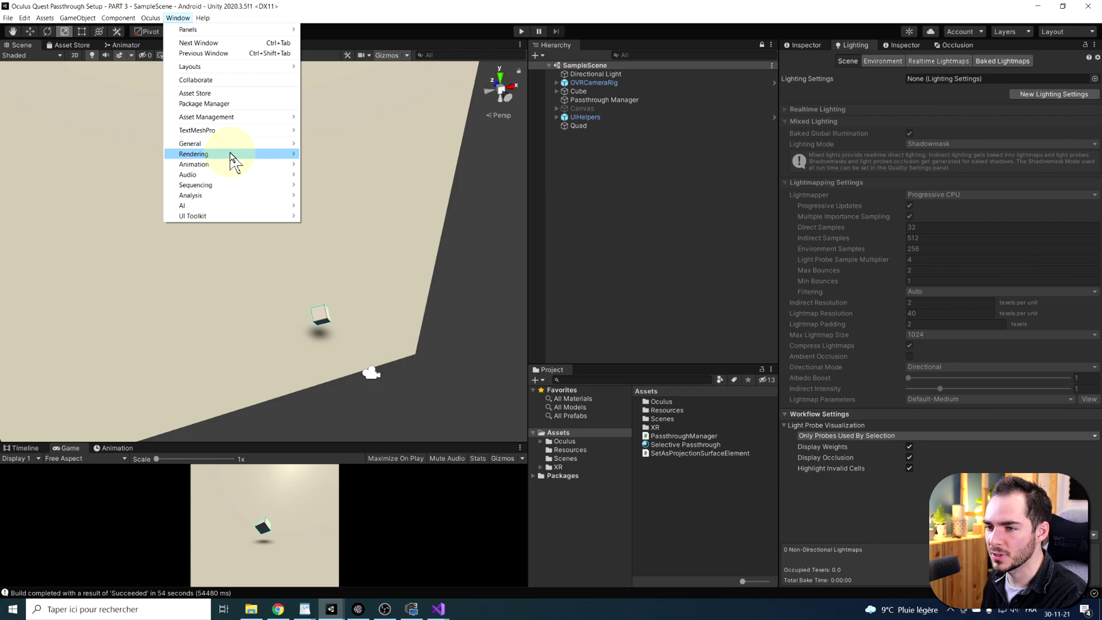
mouse_move(234, 156)
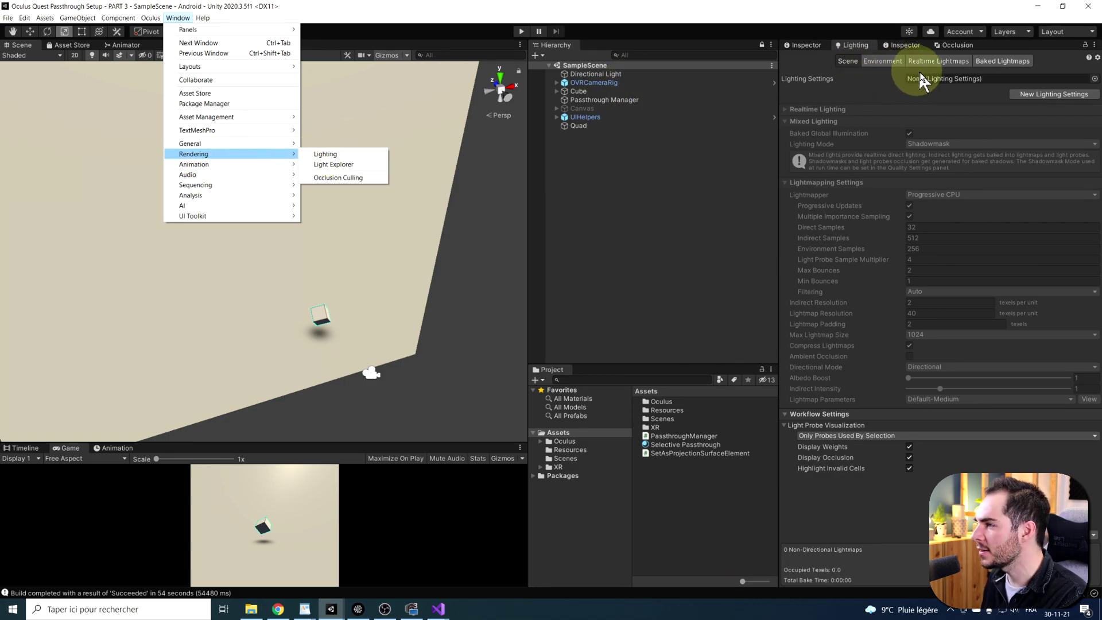
click(893, 61)
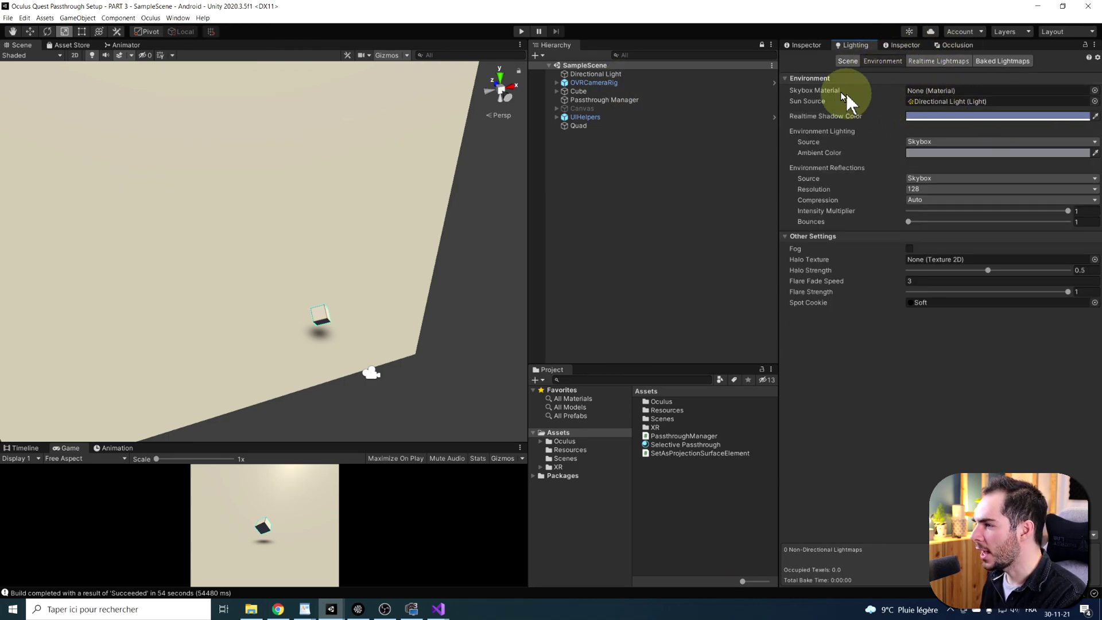
click(1094, 91)
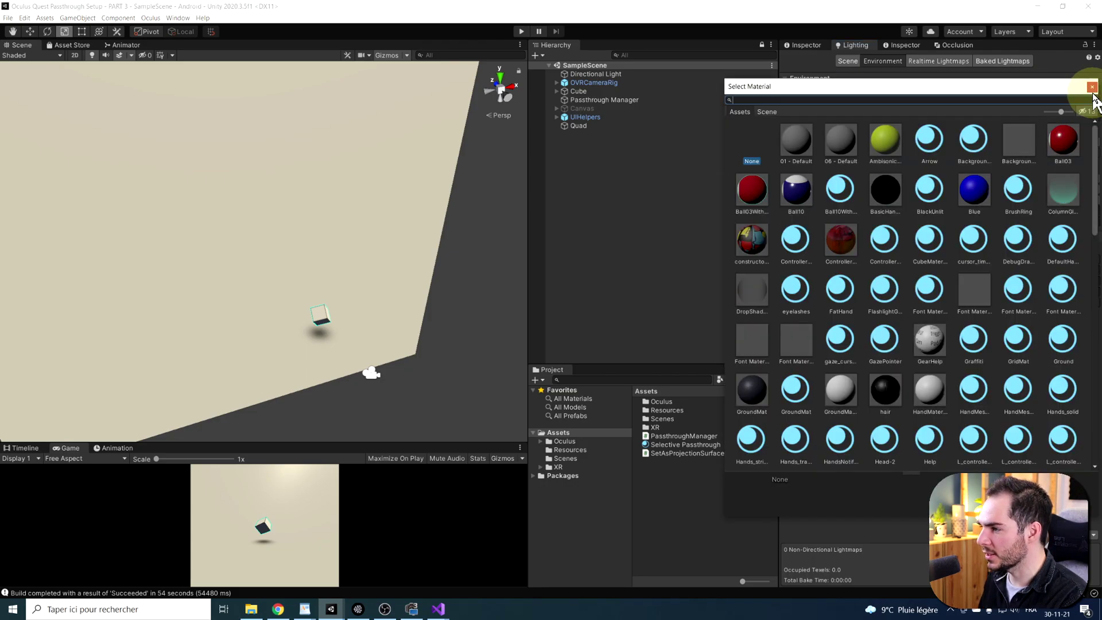
text(defaul)
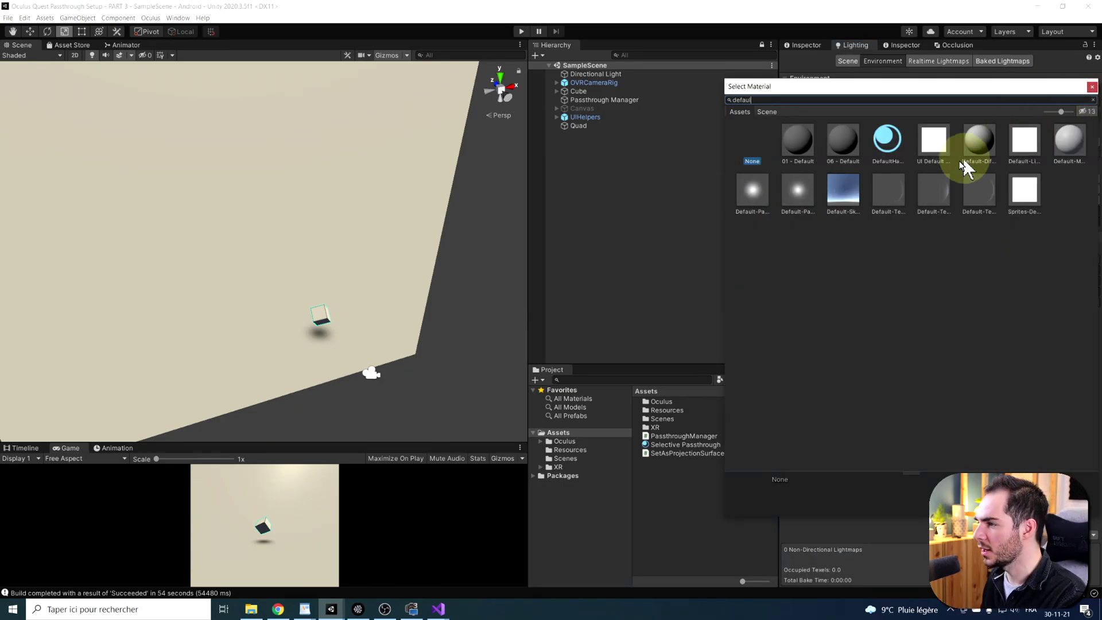
click(833, 198)
right_drag(278, 241, 505, 186)
Set the Clear Flags of the CenterEyeAnchor camera in OVRCameraRig's TrackingSpace to Skybox
click(806, 45)
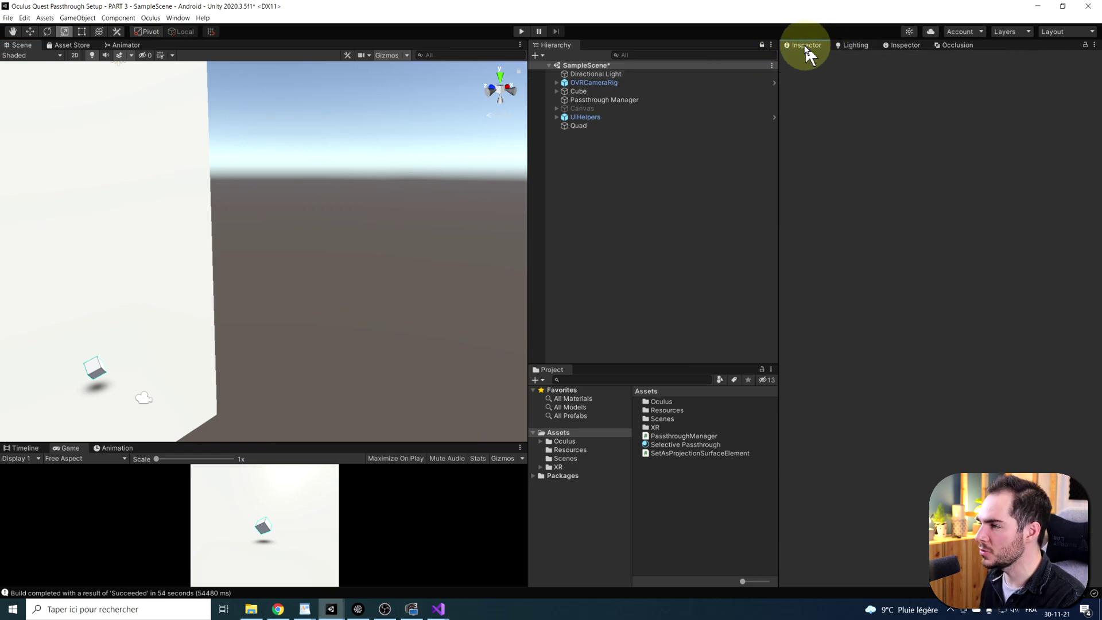
click(557, 82)
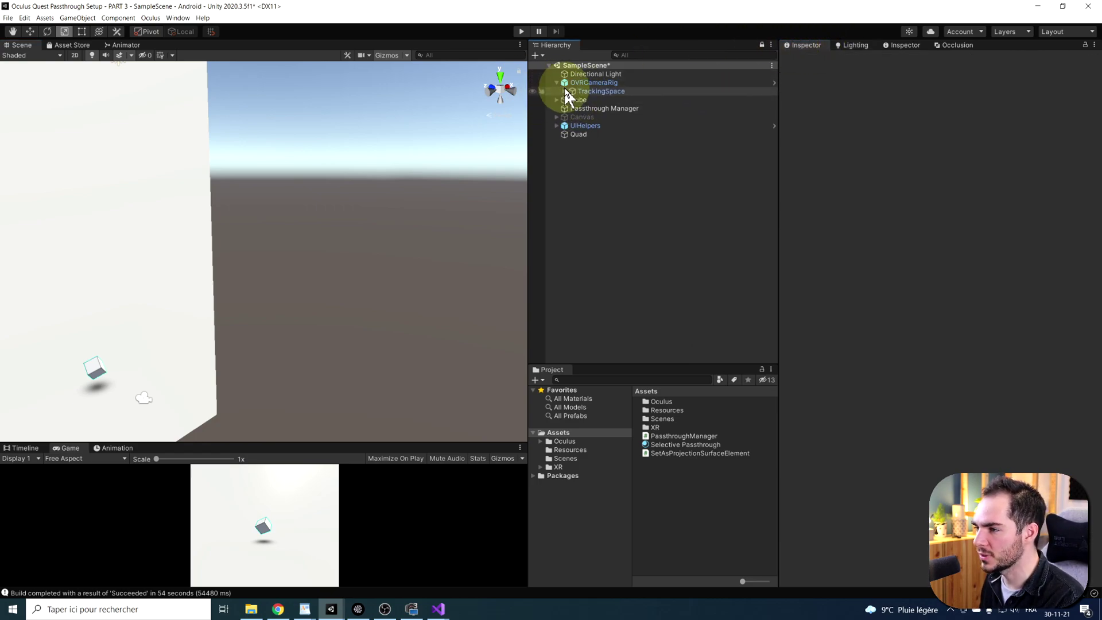
click(565, 90)
click(598, 109)
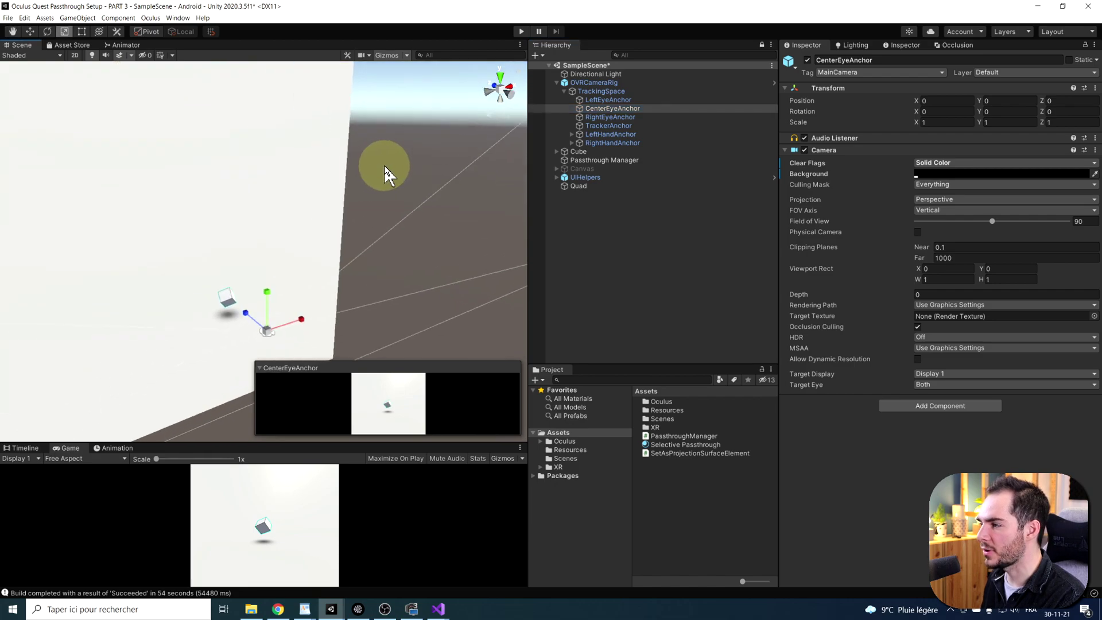
click(958, 163)
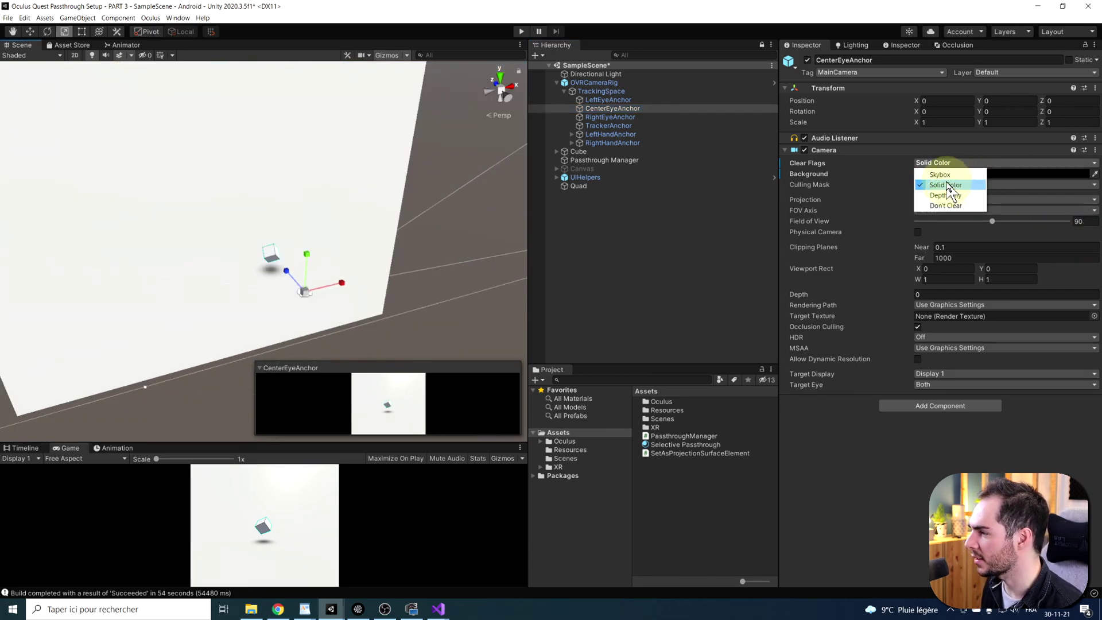
click(940, 174)
middle_drag(120, 287, 362, 247)
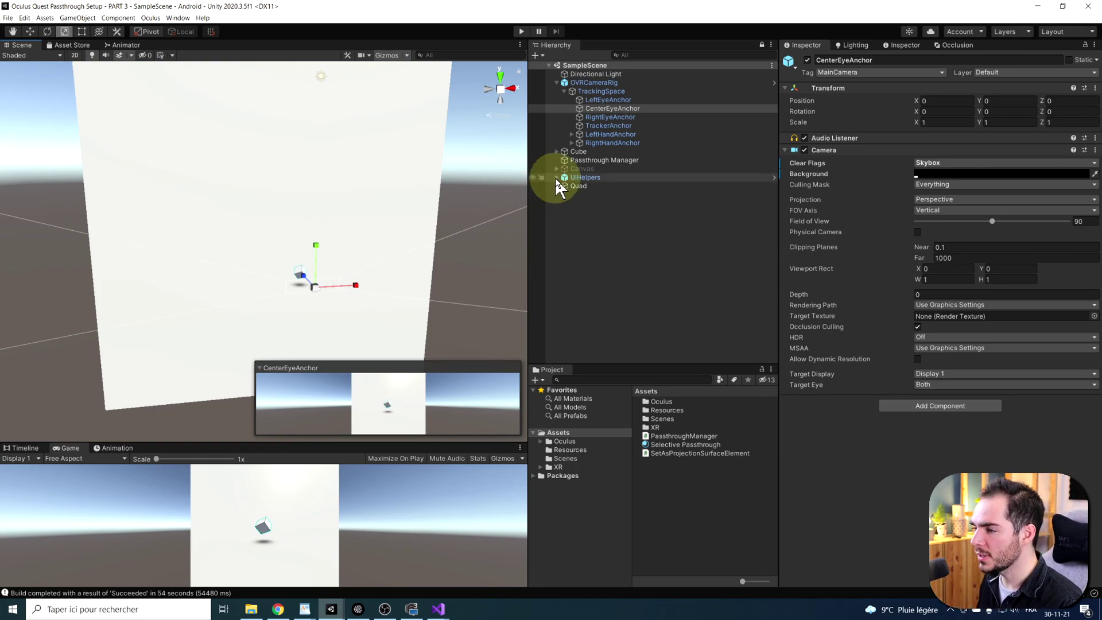
scroll(370, 268, up, 4)
middle_drag(370, 268, 327, 248)
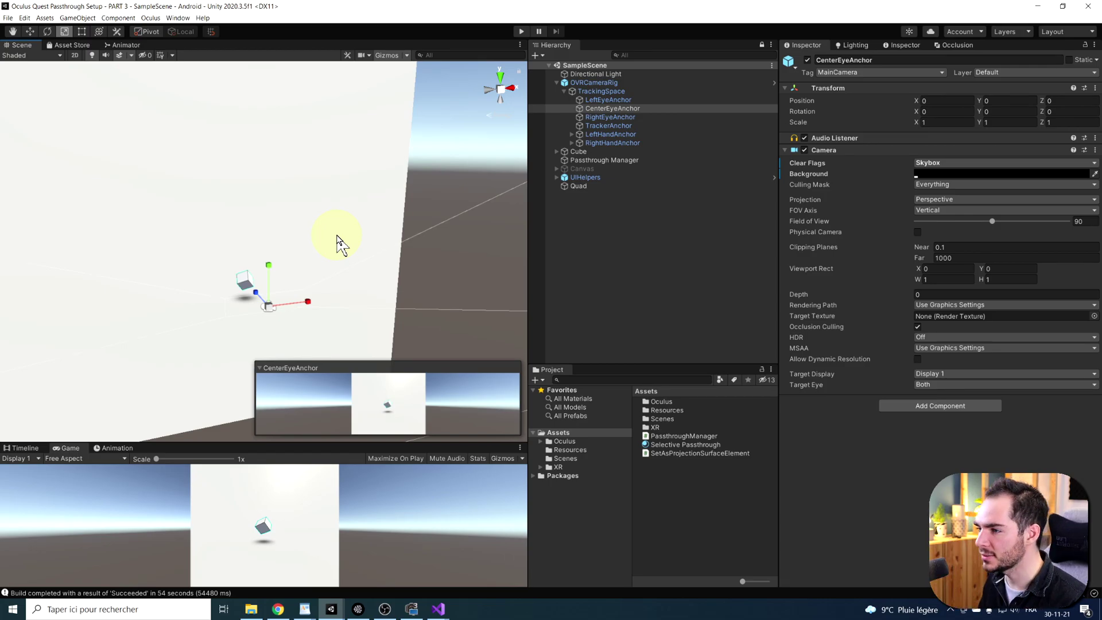
Check the sphere placed under RightHandAnchor, then clear the selection
click(572, 143)
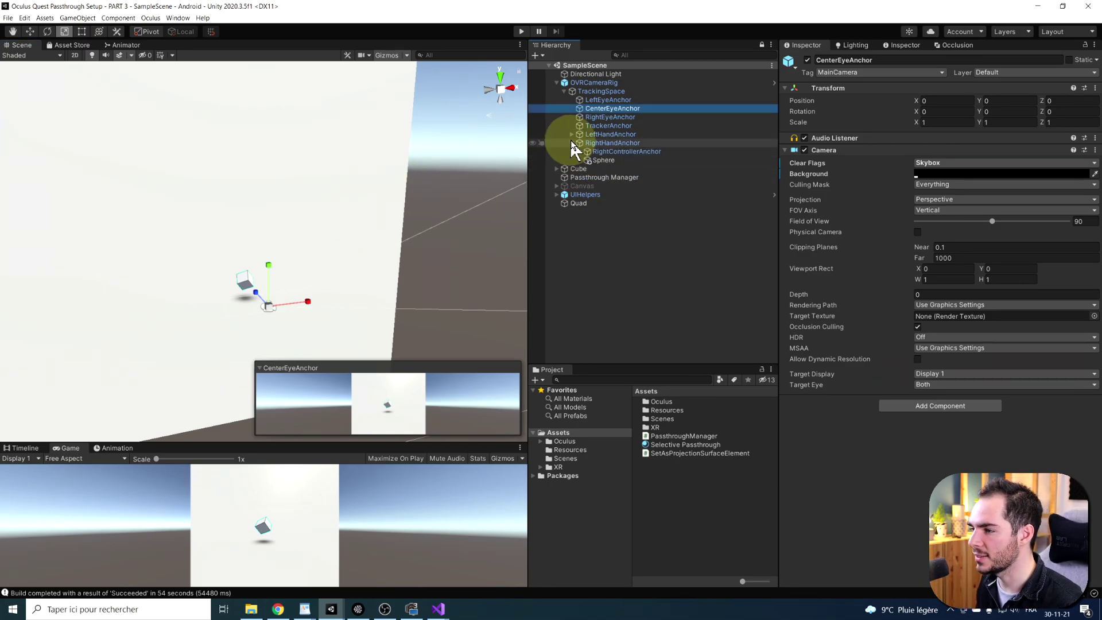
click(603, 160)
click(614, 328)
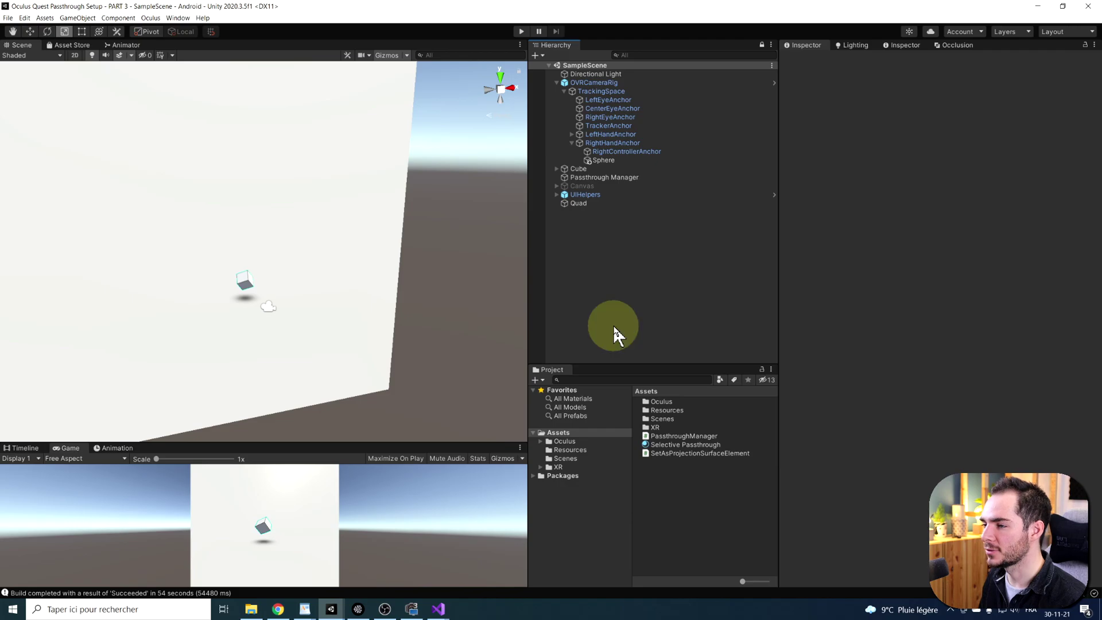
Build and run the selective passthrough scene on the headset, check it in the SideQuest stream, and close the stream window
click(8, 18)
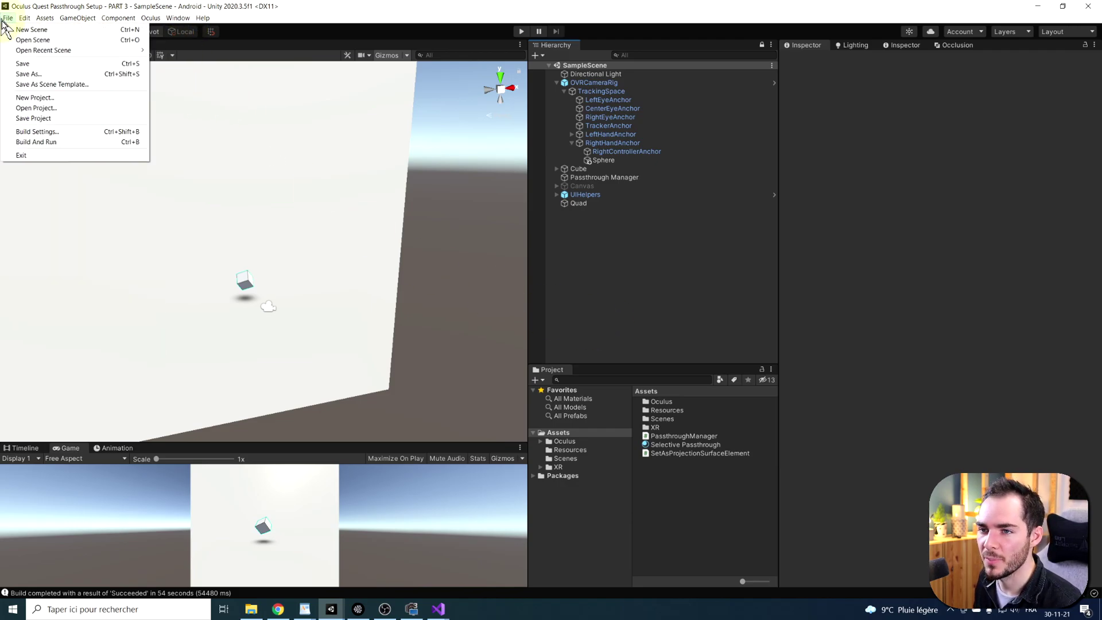
click(50, 142)
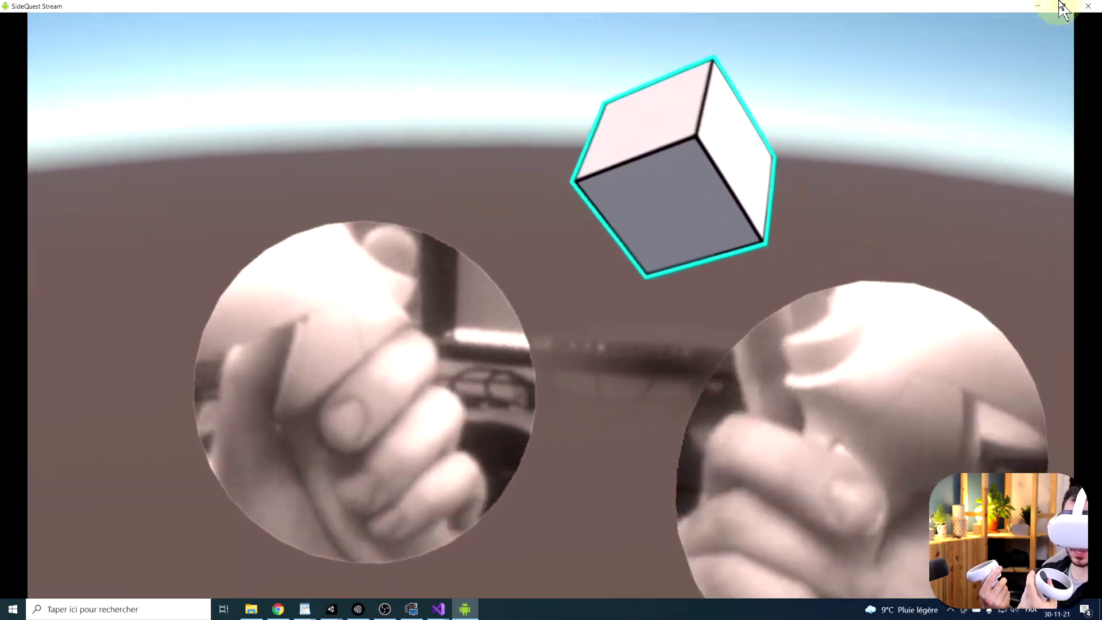
click(1088, 6)
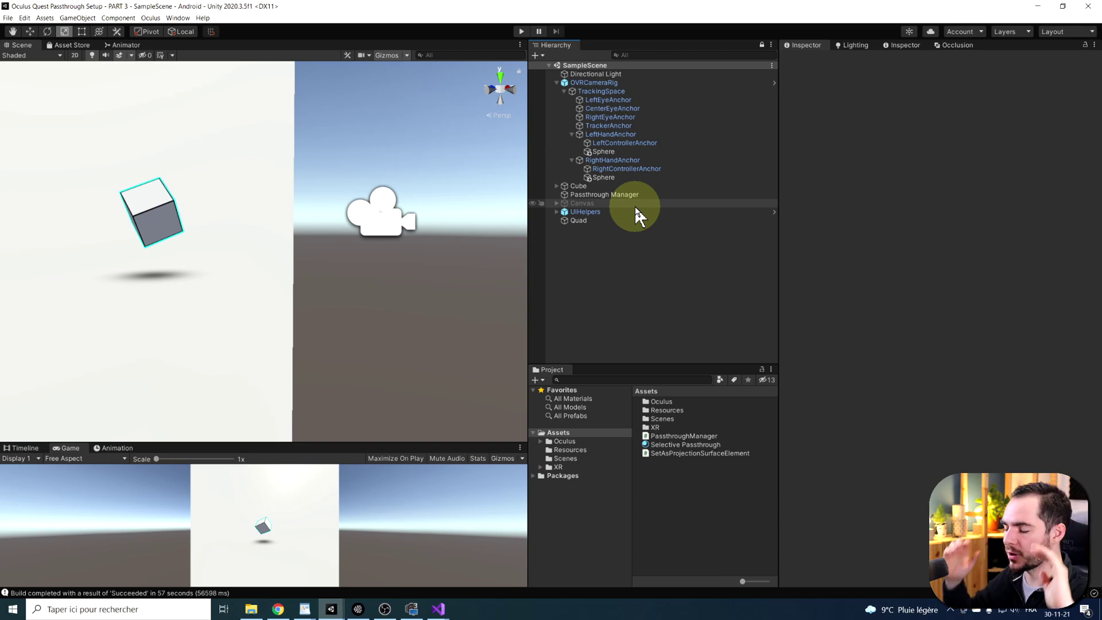
Examine the ZTest setting of the Selective Passthrough material on the RightHandAnchor sphere and its effect in the headset stream
right_drag(253, 247, 317, 223)
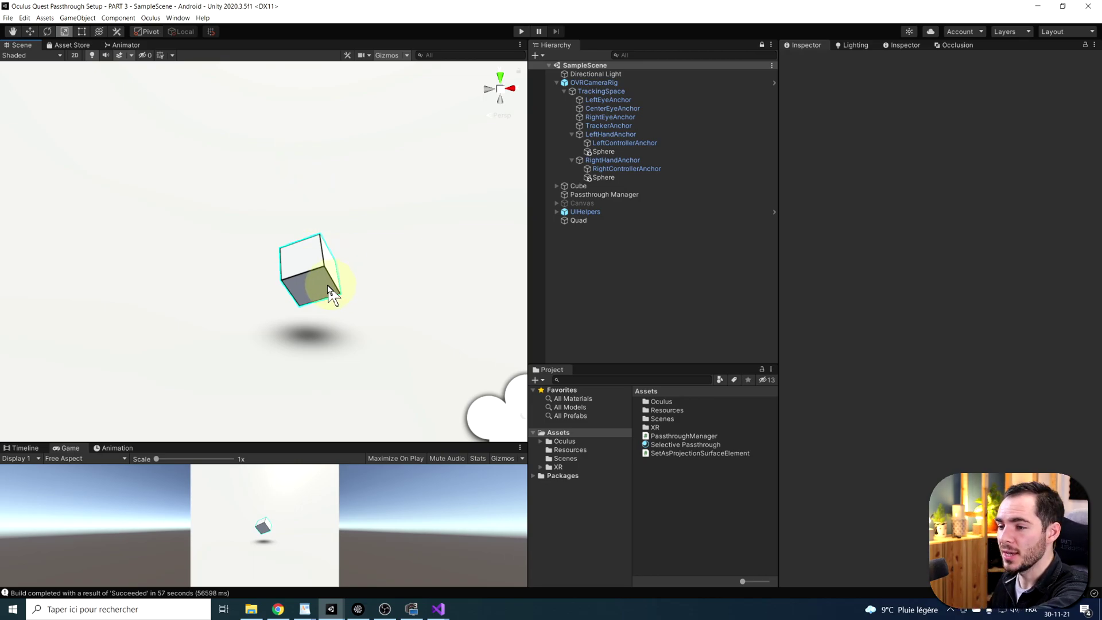
right_drag(327, 284, 362, 276)
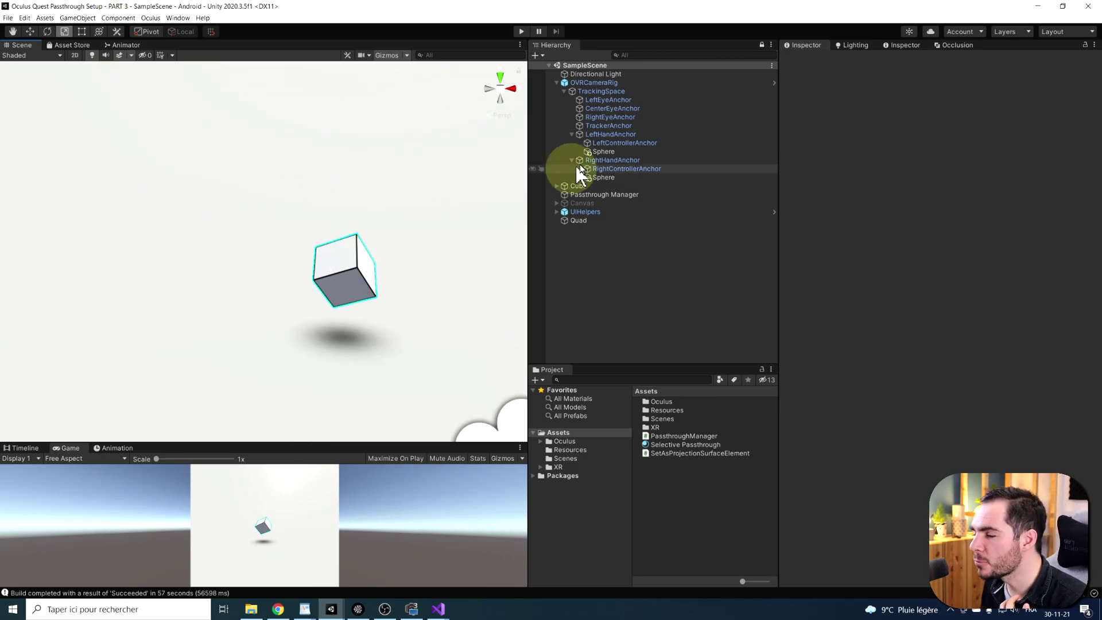
click(600, 177)
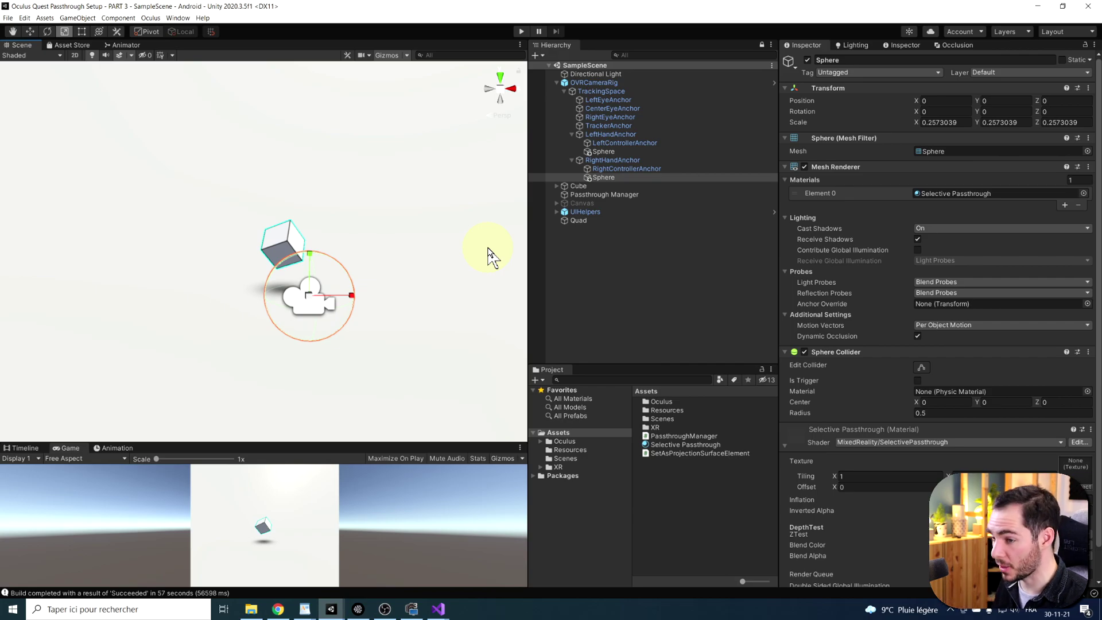
right_drag(490, 256, 506, 267)
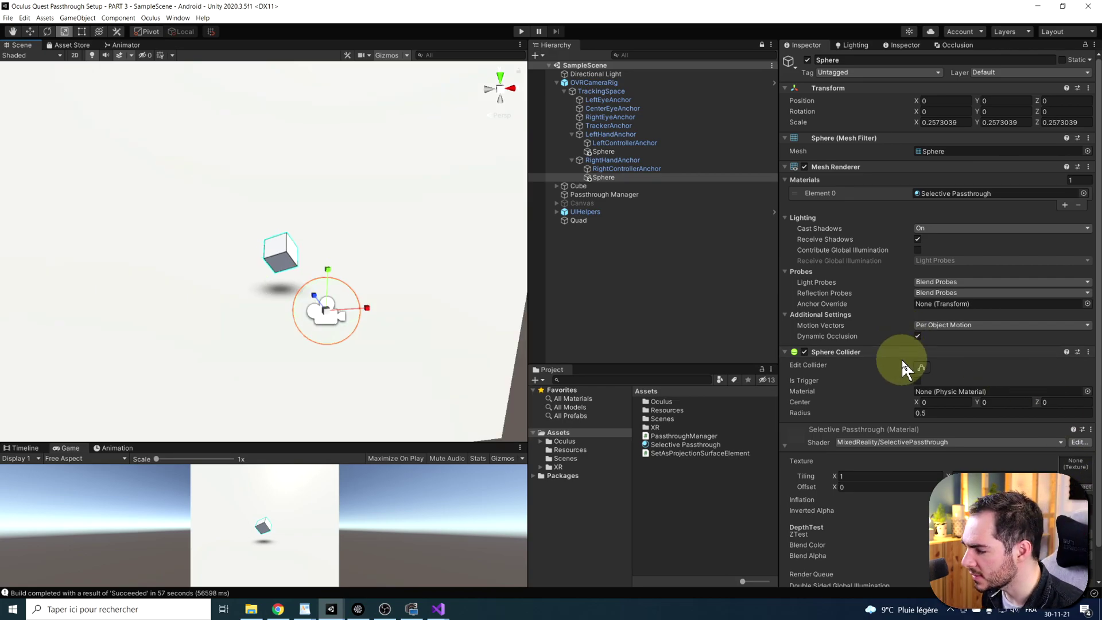
scroll(902, 361, down, 2)
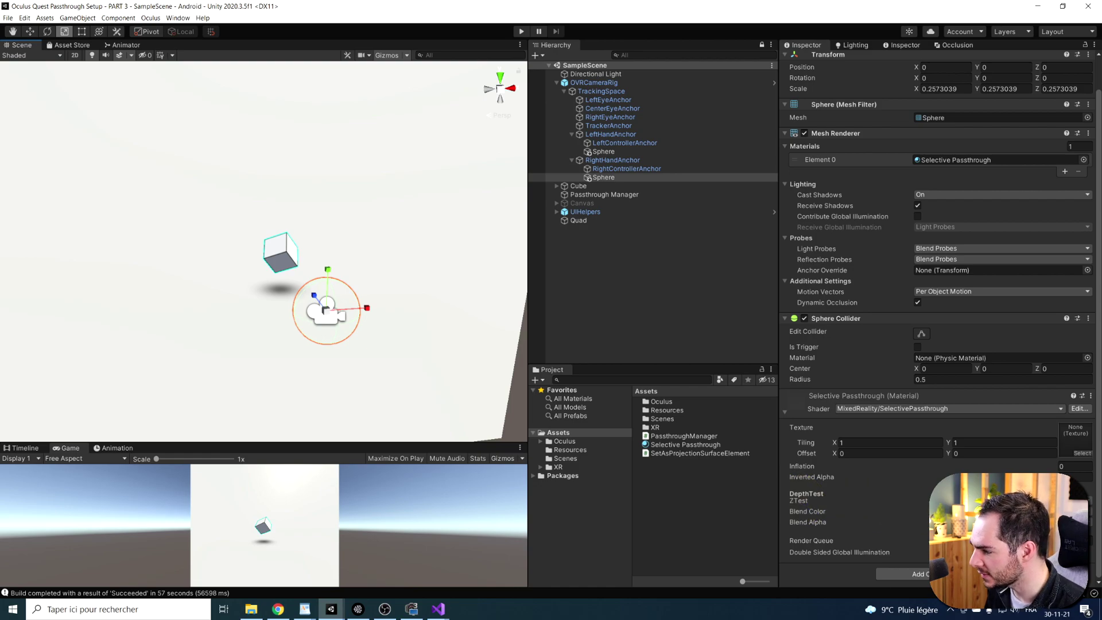
click(1051, 500)
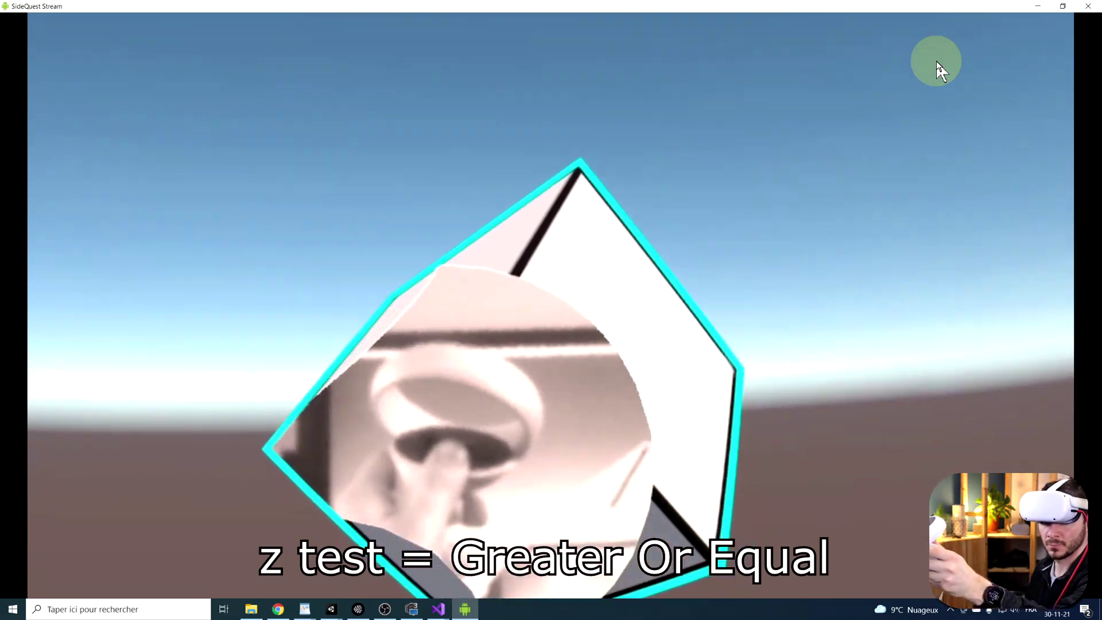
click(1063, 5)
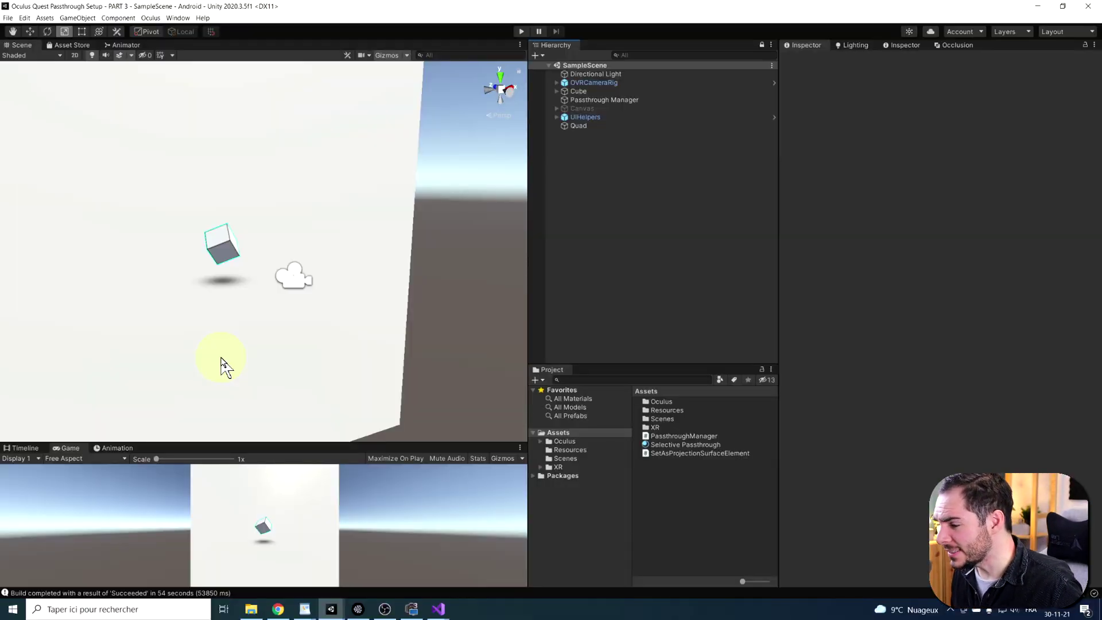
Create an empty object named Second Passthrough at the scene root and reset its transform
right_drag(402, 130, 351, 207)
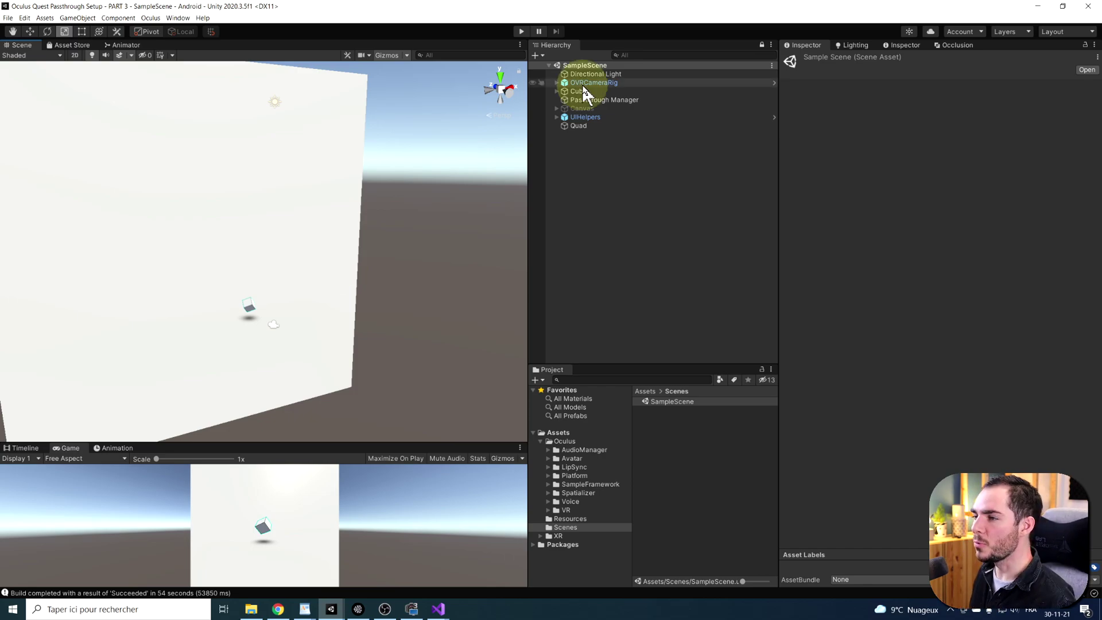
click(570, 150)
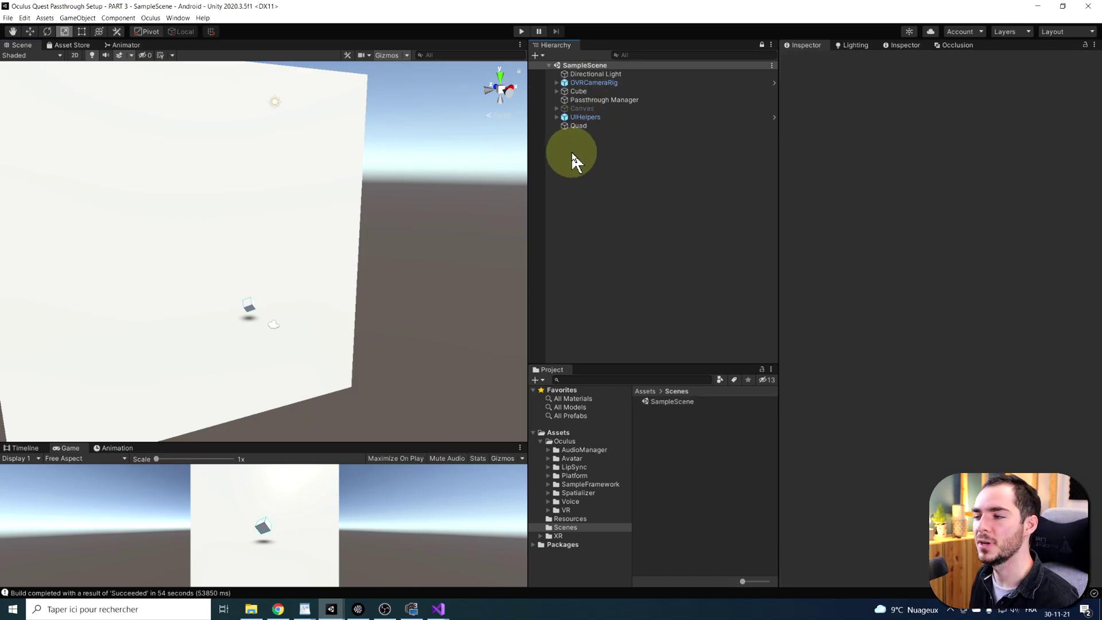
right_click(569, 151)
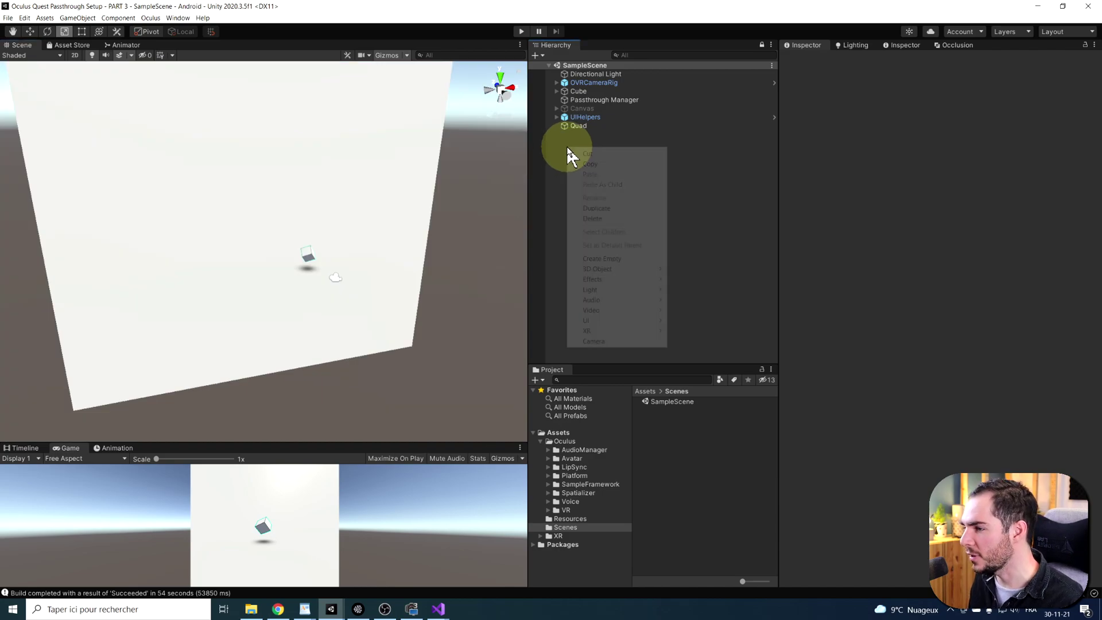
click(616, 258)
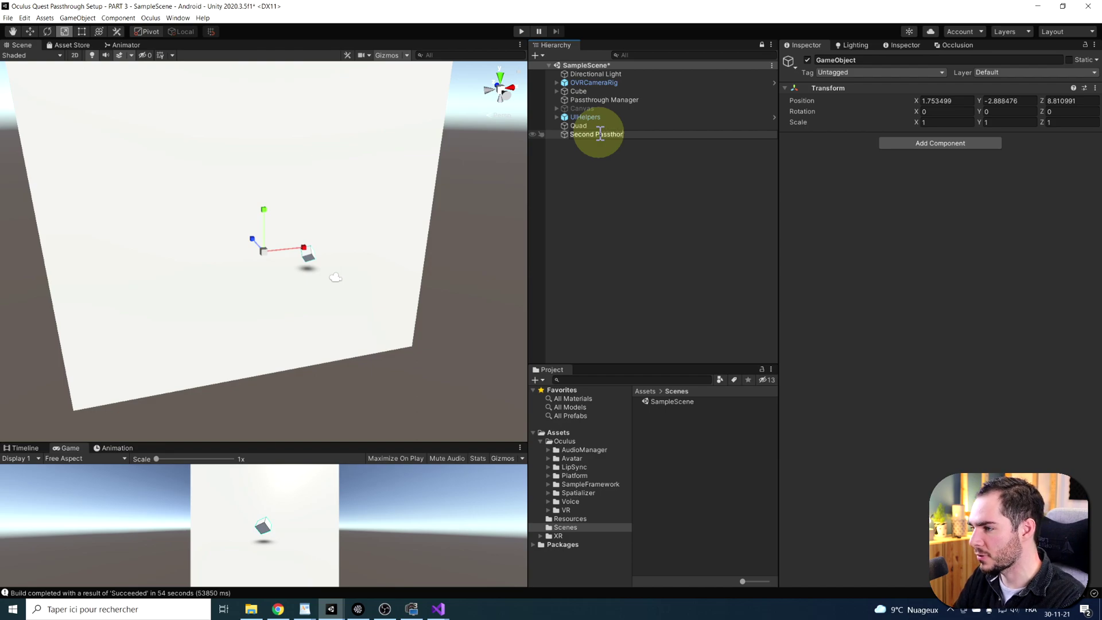
key(Return)
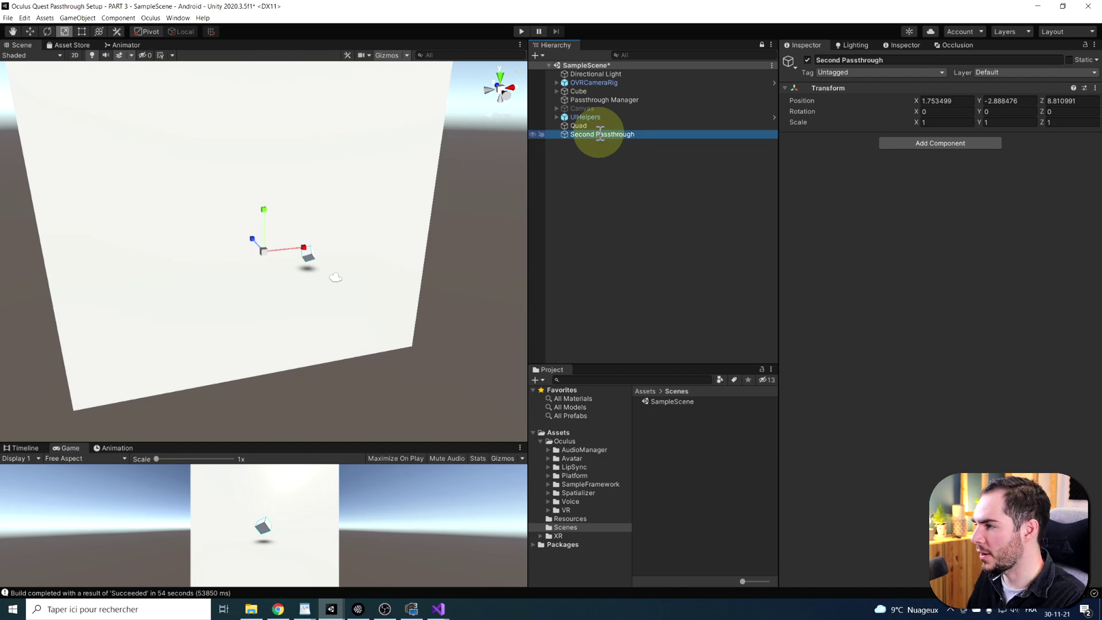
click(1095, 87)
click(1012, 99)
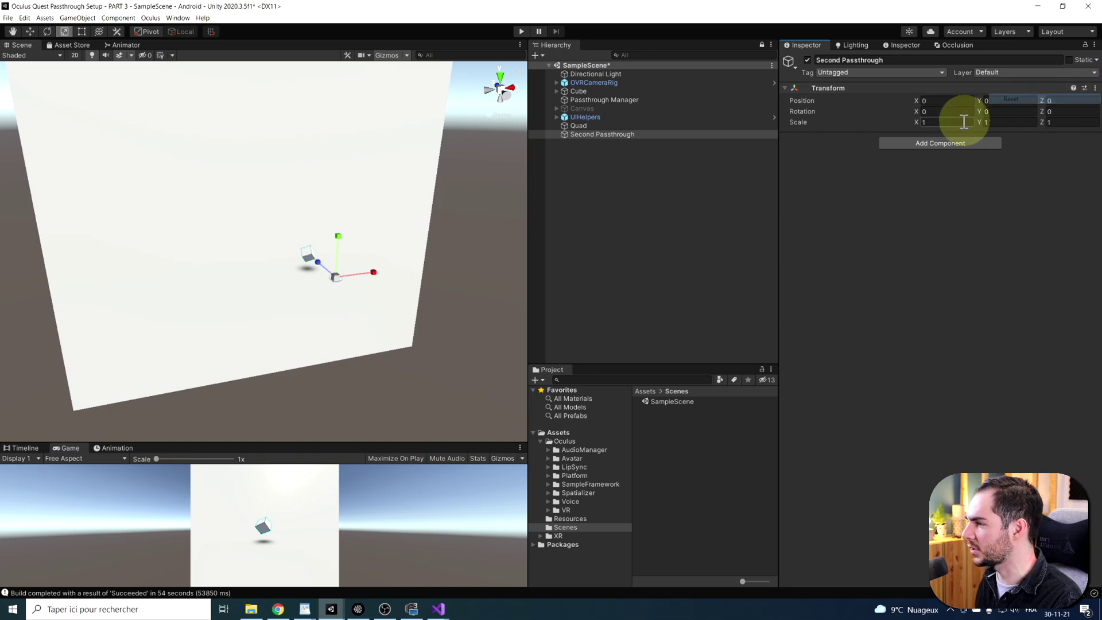
Add an OVR Passthrough Layer component to Second Passthrough and set its Placement to Underlay
click(942, 141)
text(OVRPl)
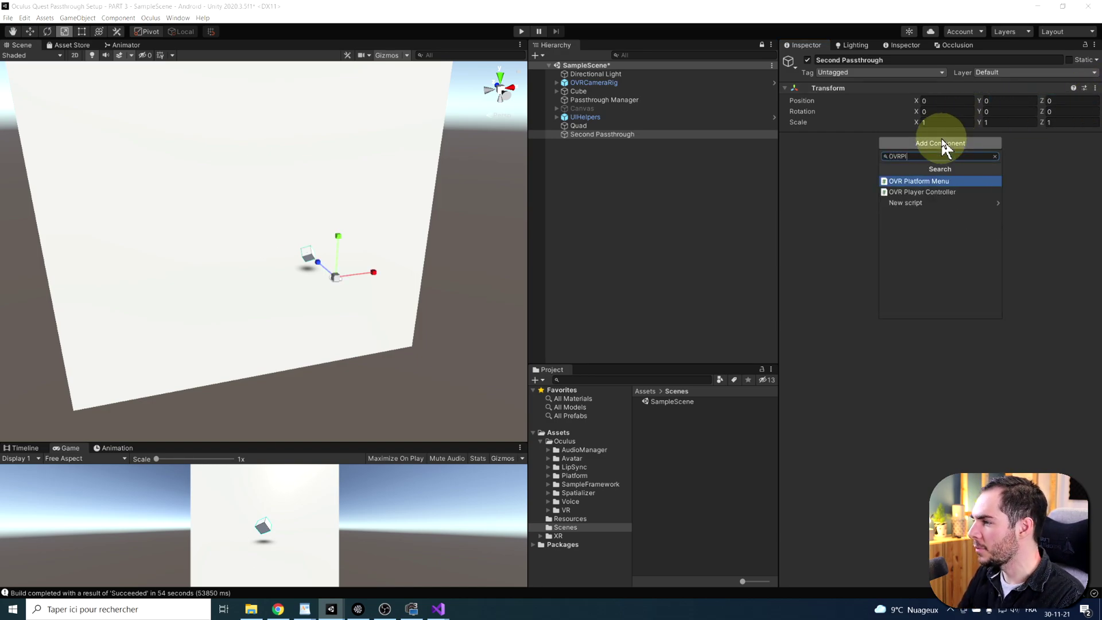
key(BackSpace)
text(as)
key(Return)
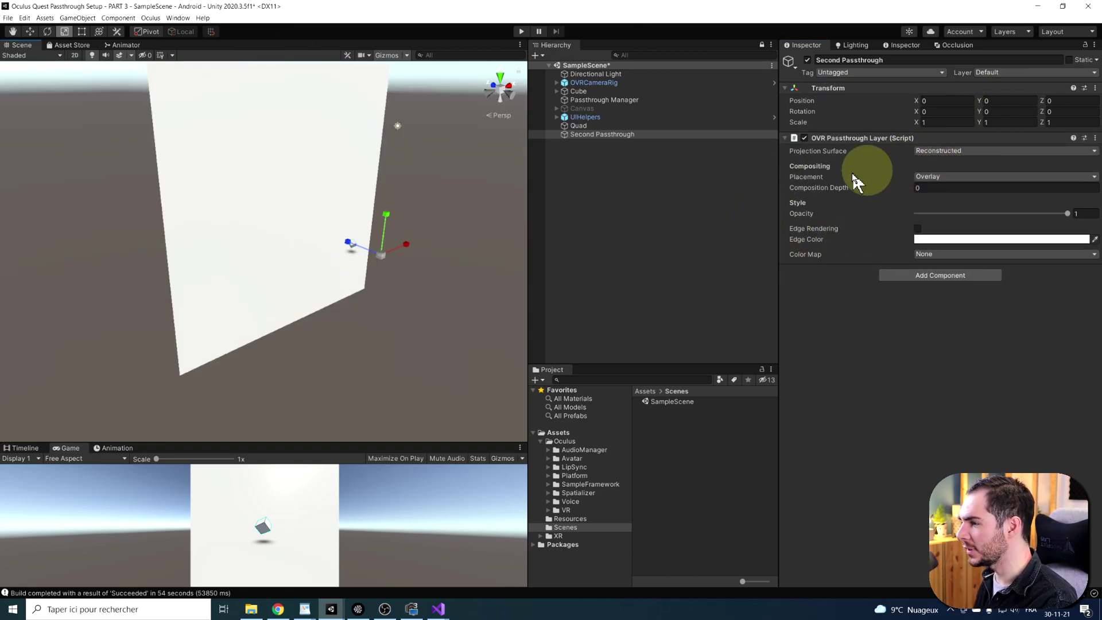
click(965, 178)
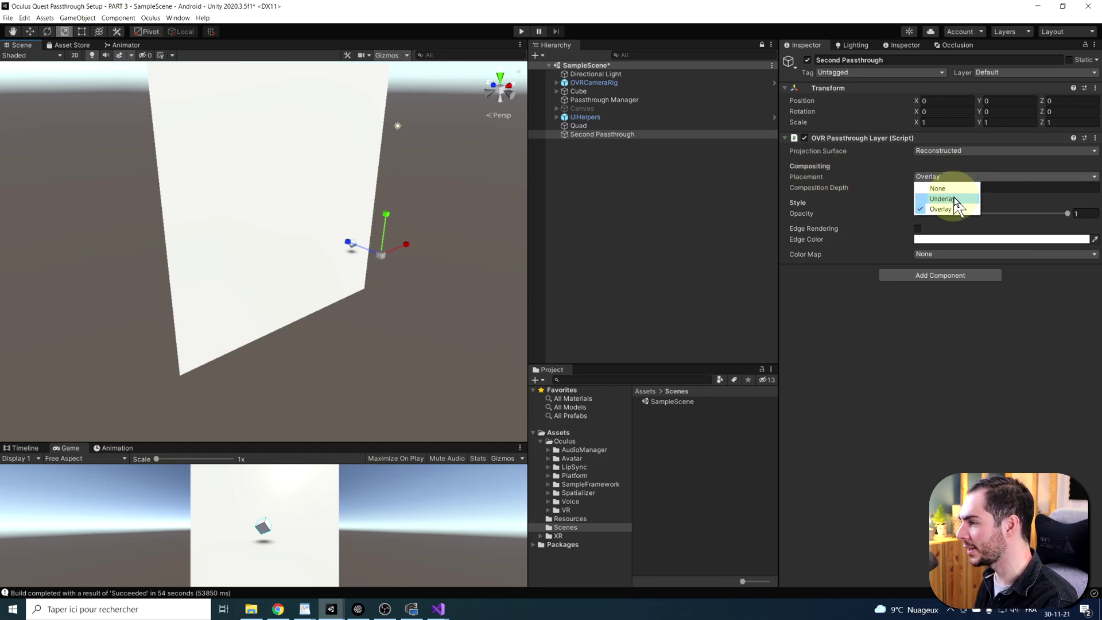
click(954, 197)
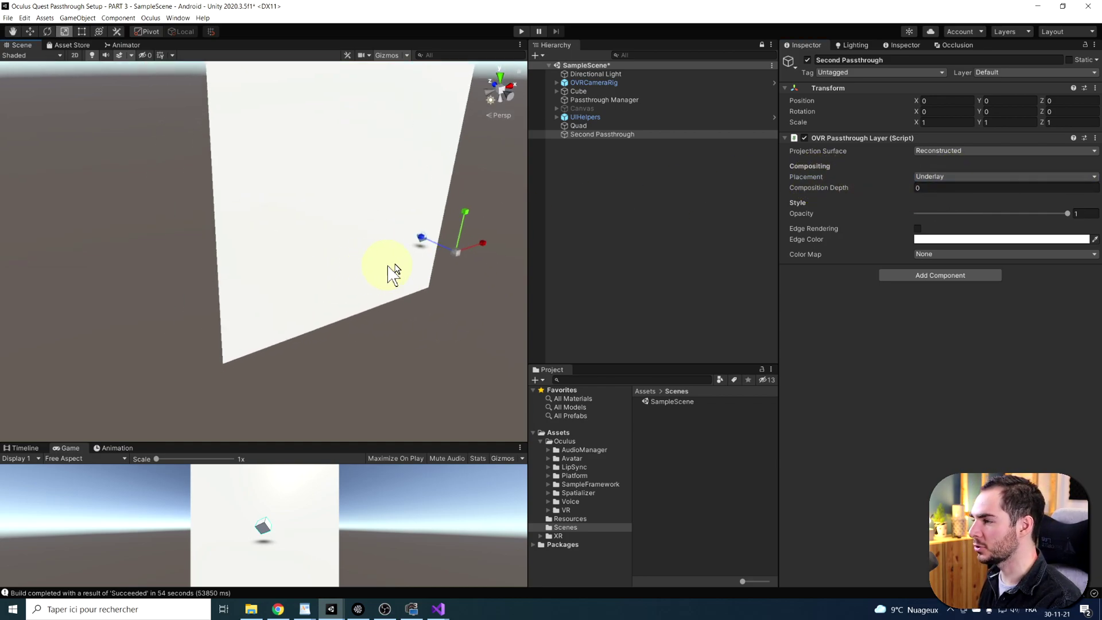
Duplicate the Quad and rotate the copy to 90 degrees about X so it lies horizontally
click(581, 171)
click(577, 125)
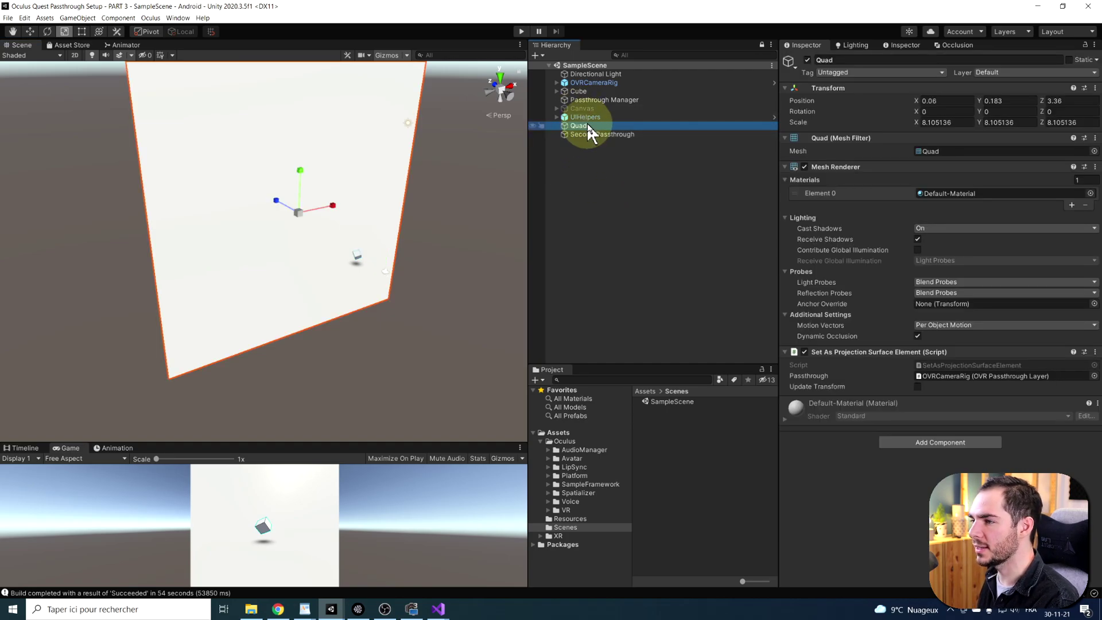
key(ctrl+d)
middle_drag(332, 258, 381, 264)
key(e)
drag(442, 197, 248, 156)
key(w)
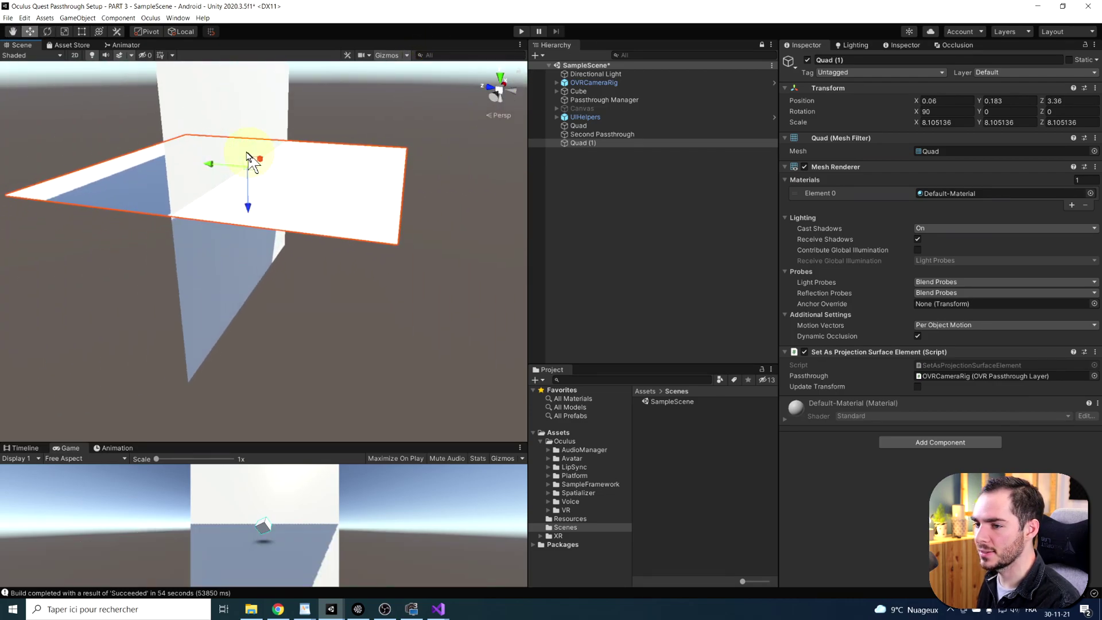
Move the horizontal quad into place as a floor, at about Y -1.82 and Z 0.1
drag(248, 198, 342, 292)
click(275, 296)
click(217, 290)
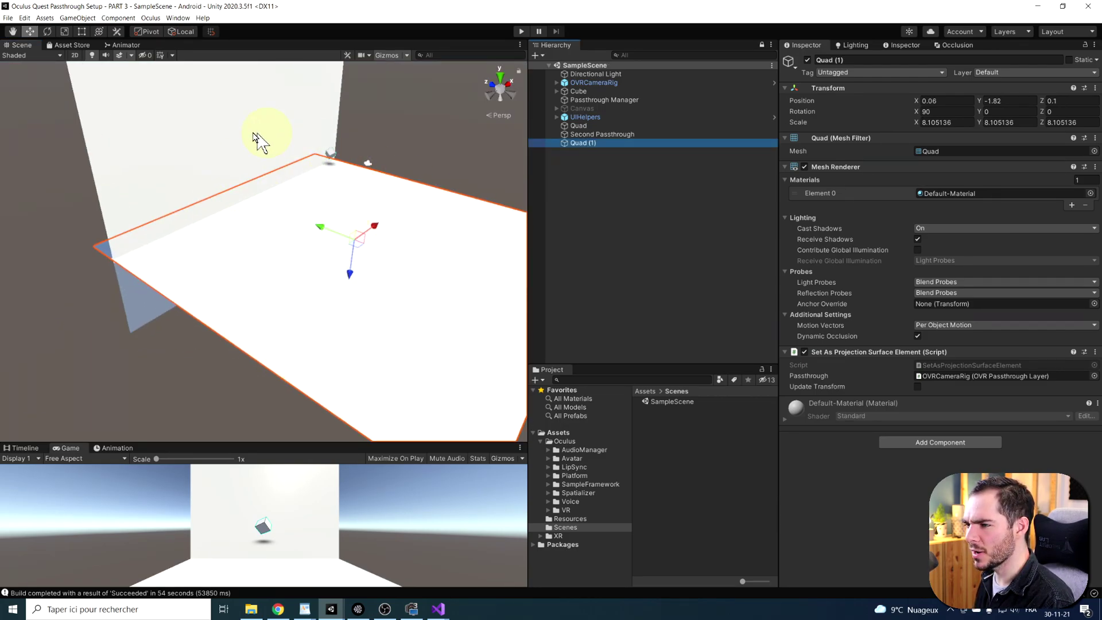
Set the Projection Surface of Second Passthrough's OVR Passthrough Layer to User Defined
click(632, 136)
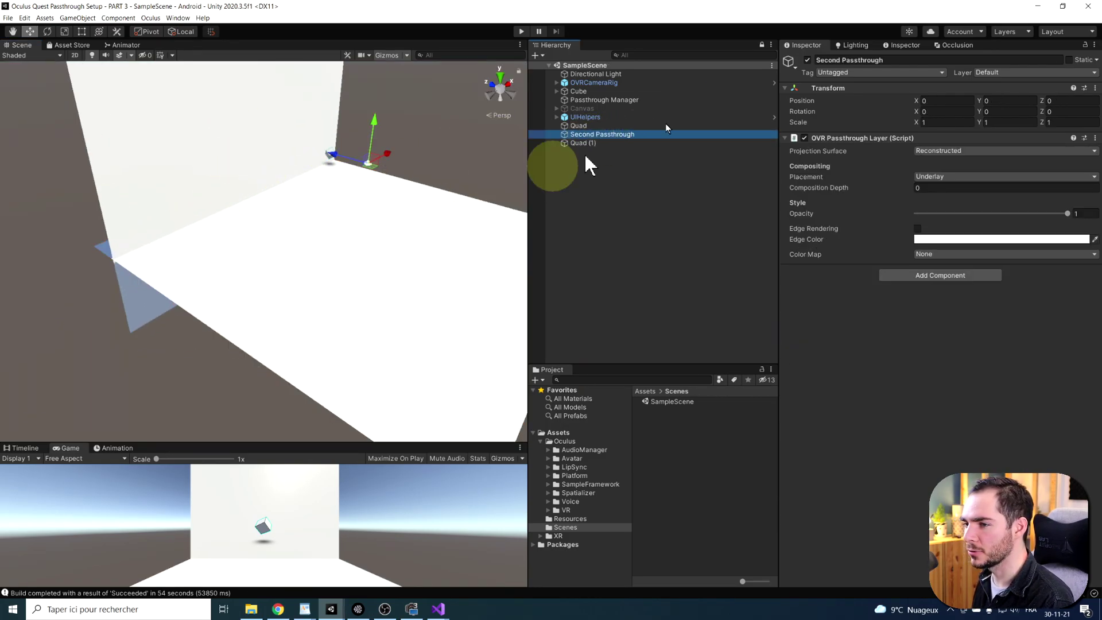
click(956, 151)
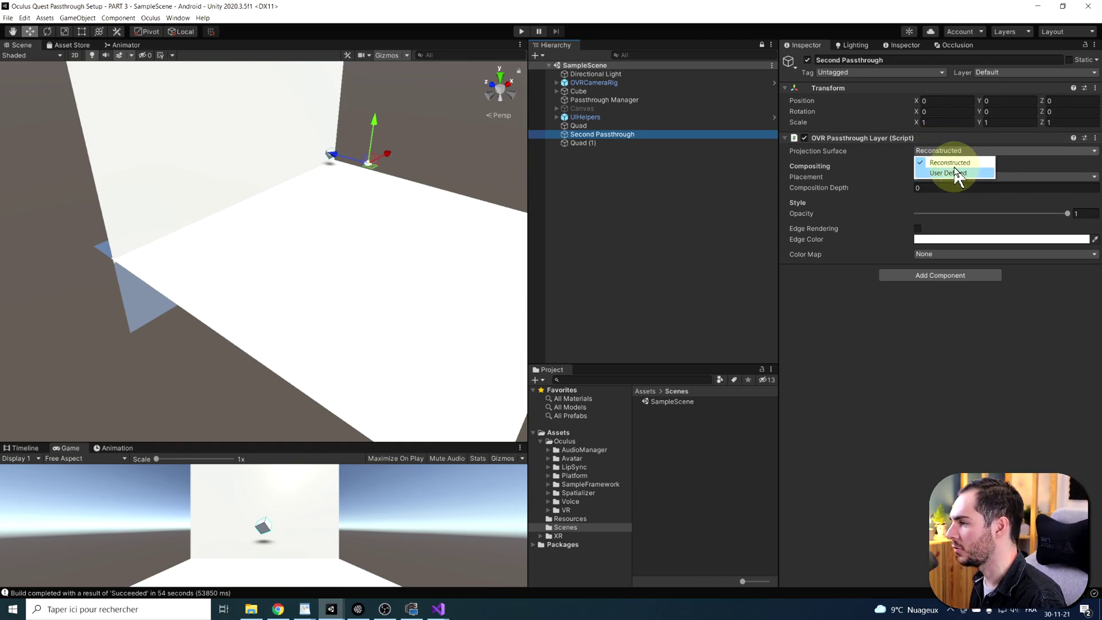
click(952, 173)
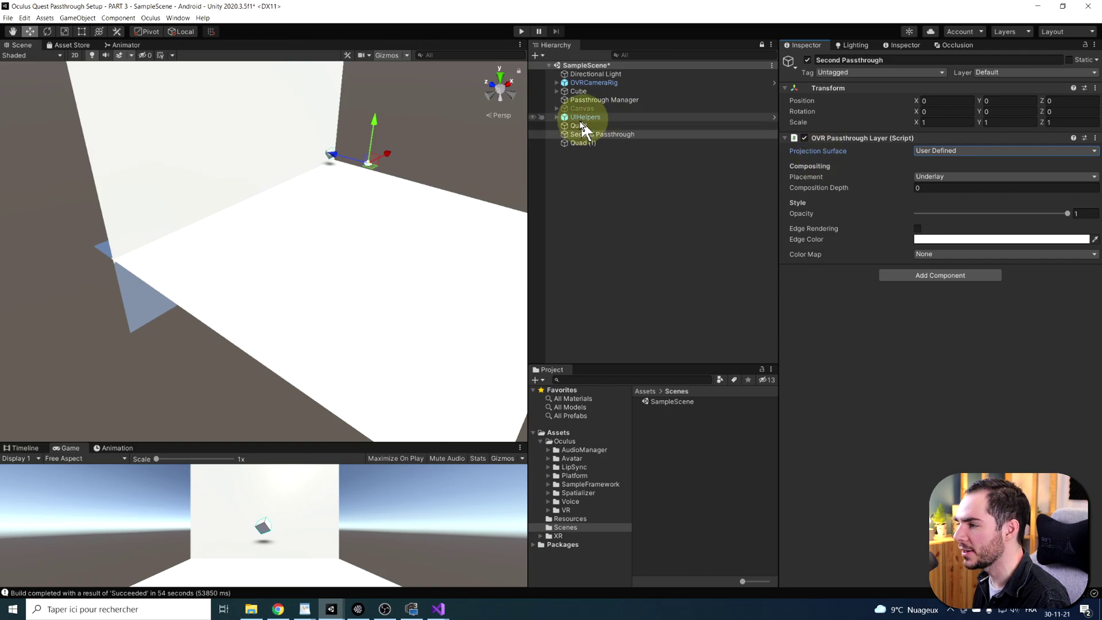
Assign Second Passthrough as the Passthrough reference in the floor quad's Set As Projection Surface Element script and save the scene
click(594, 143)
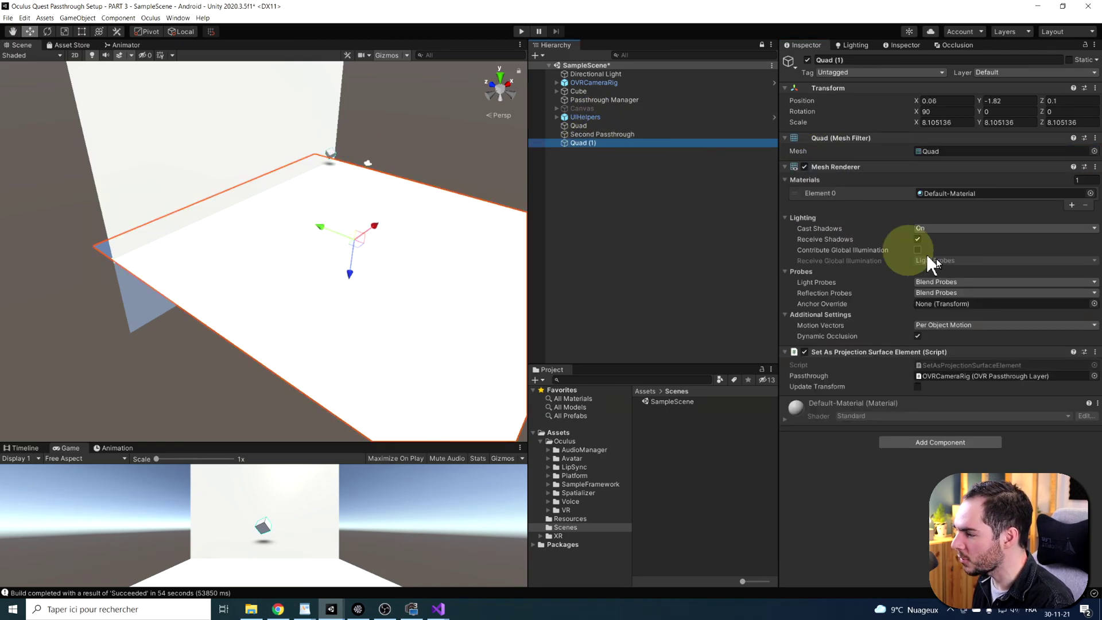
drag(586, 137, 947, 376)
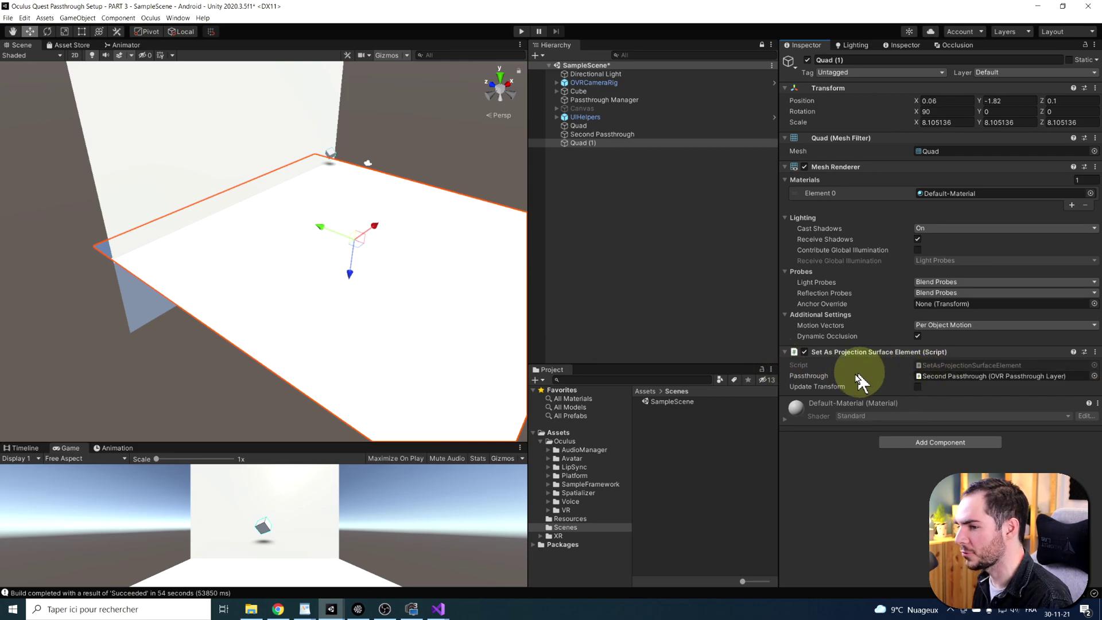
key(ctrl+s)
Compare the passthrough layers of OVRCameraRig and Second Passthrough, and set Second Passthrough's Composition Depth to -1
alt+drag(330, 330, 409, 201)
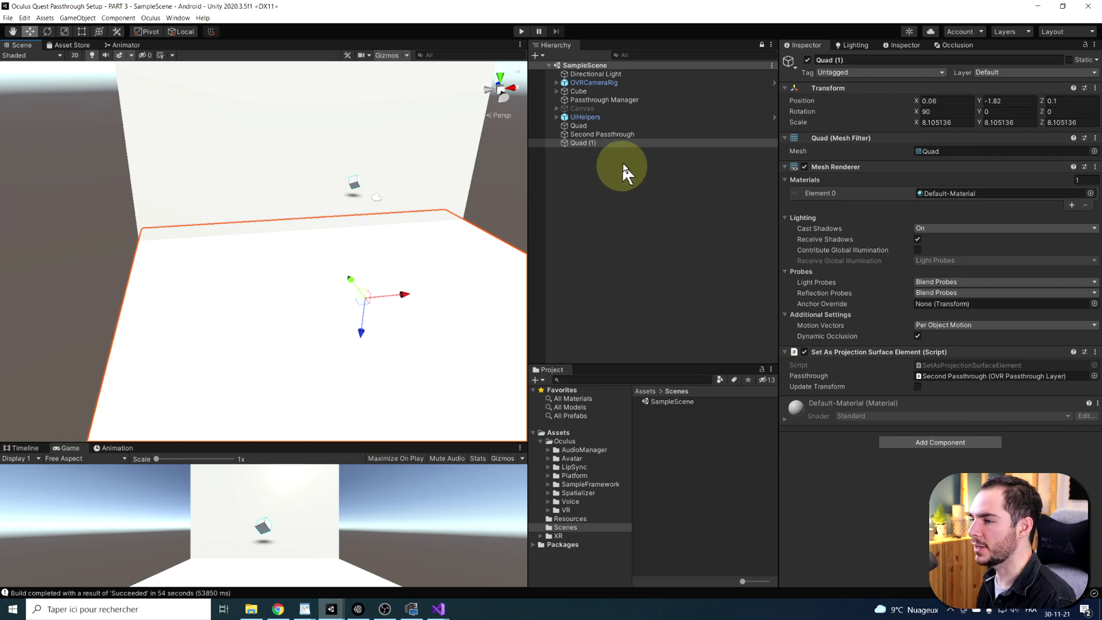
click(621, 136)
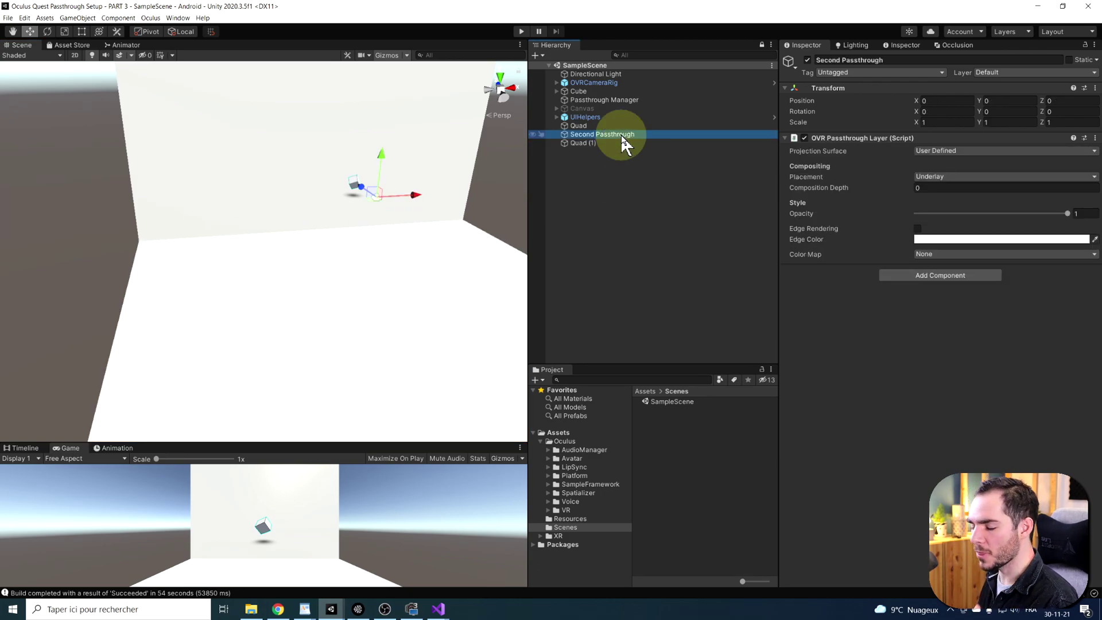
click(577, 84)
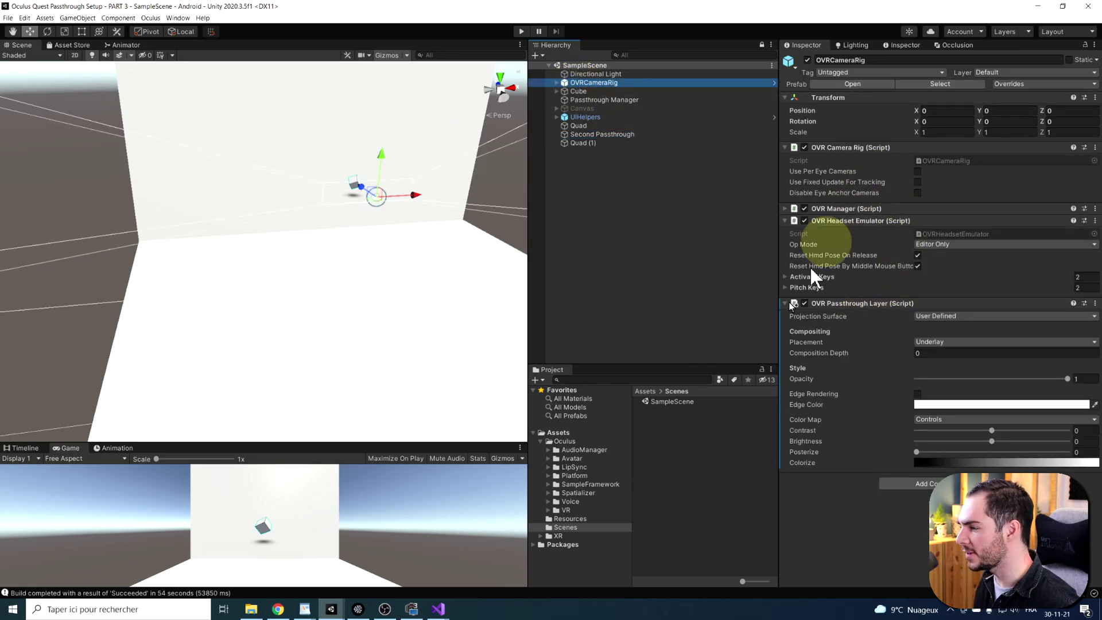
click(580, 136)
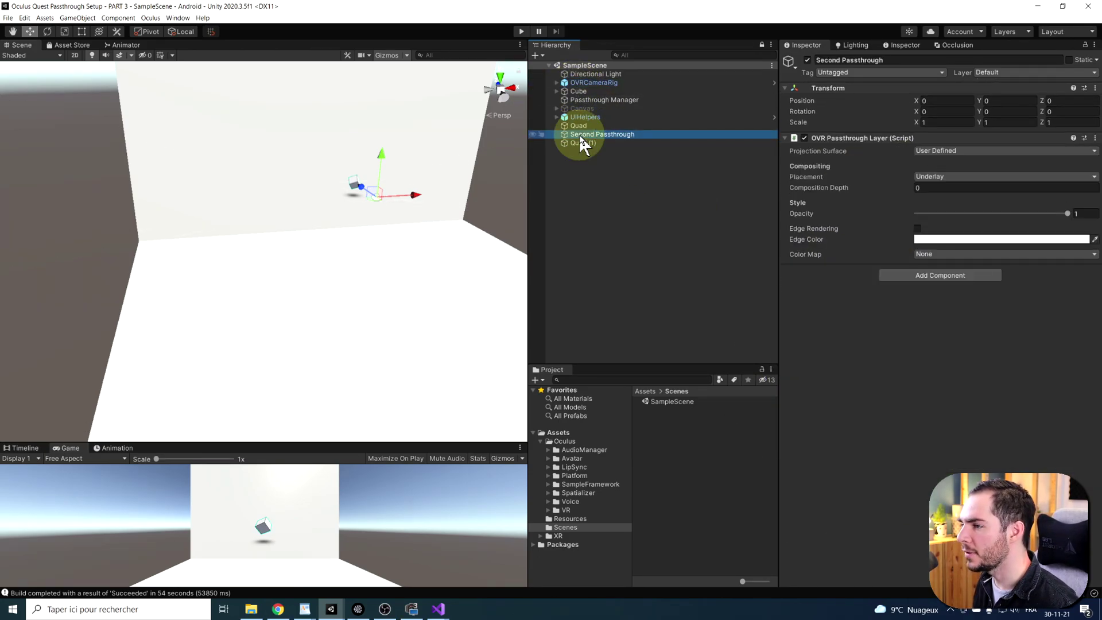
right_drag(147, 332, 295, 240)
middle_drag(295, 240, 302, 236)
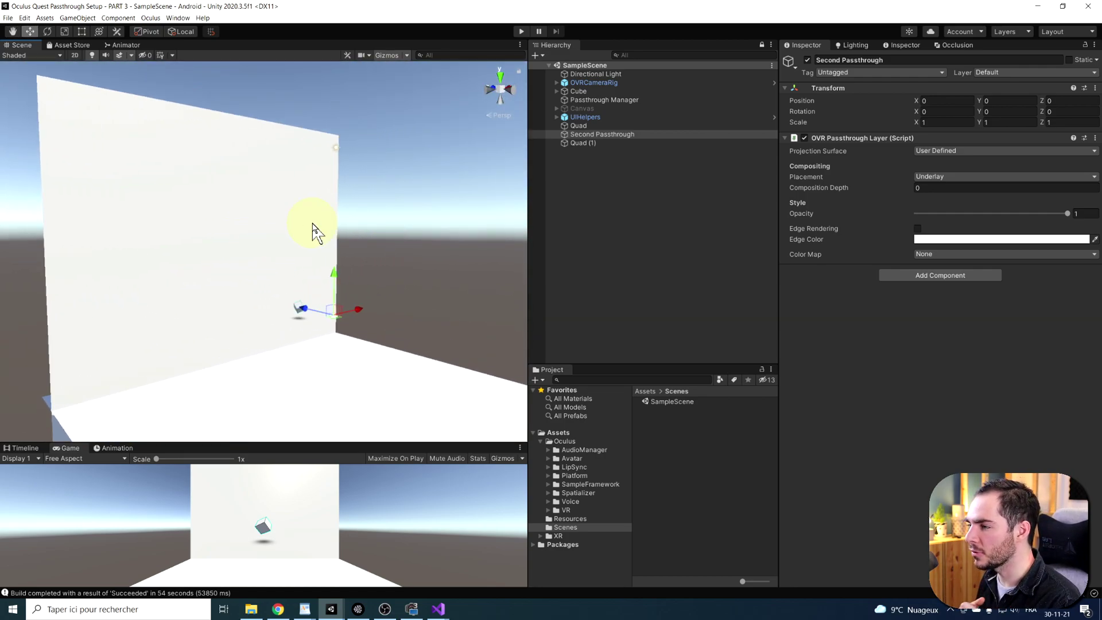
right_drag(314, 232, 594, 83)
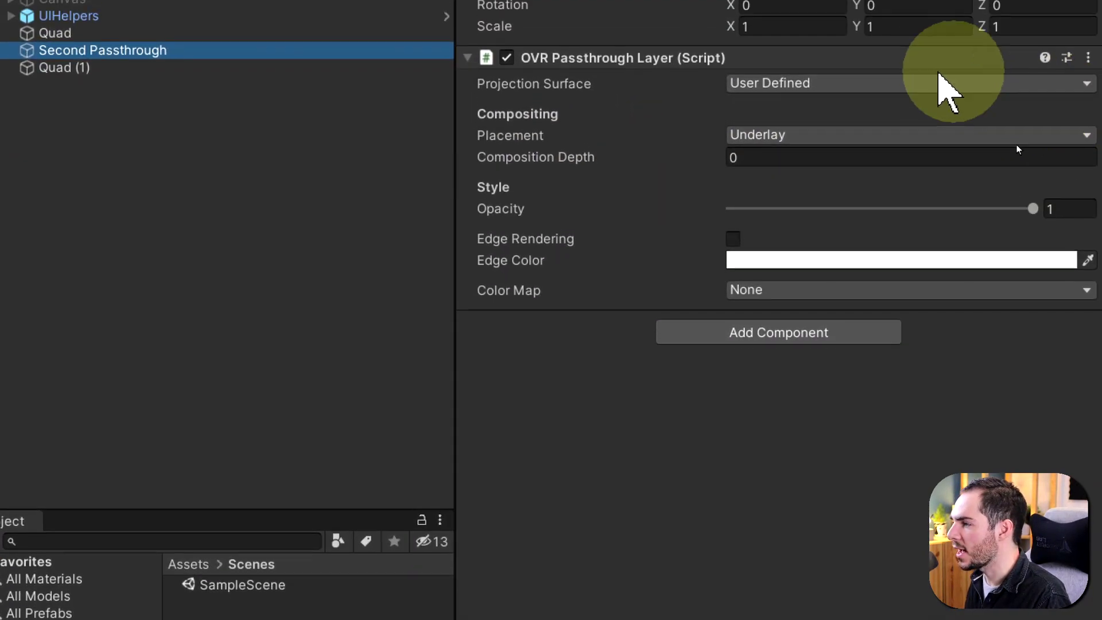
click(927, 190)
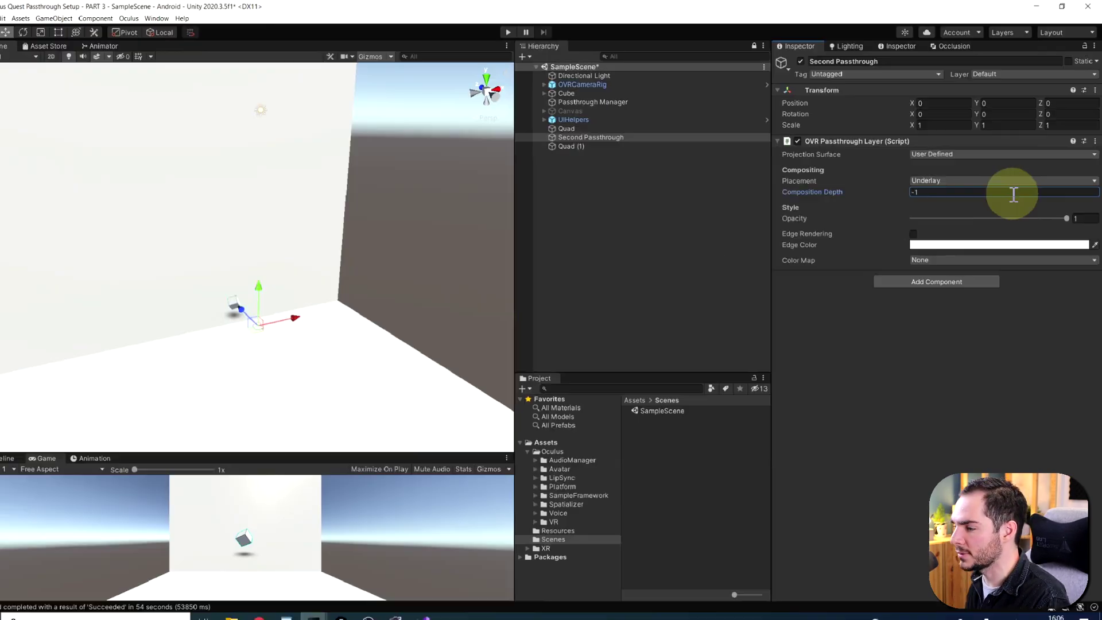
scroll(217, 291, down, 5)
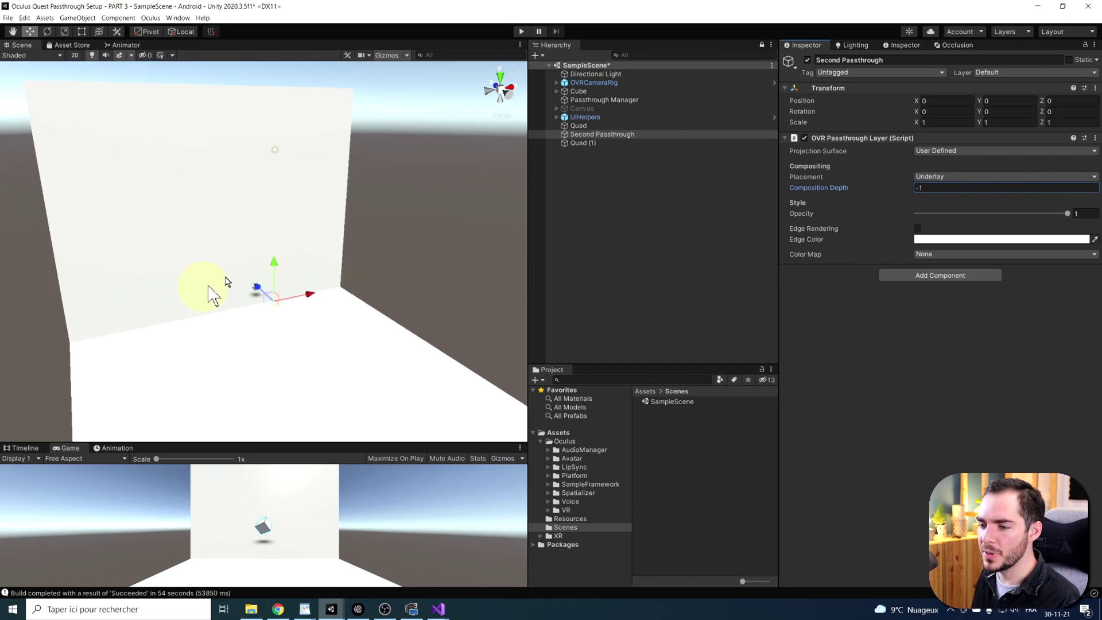
Clear the selection and build and run the scene with both passthrough layers on the headset
click(289, 191)
click(637, 192)
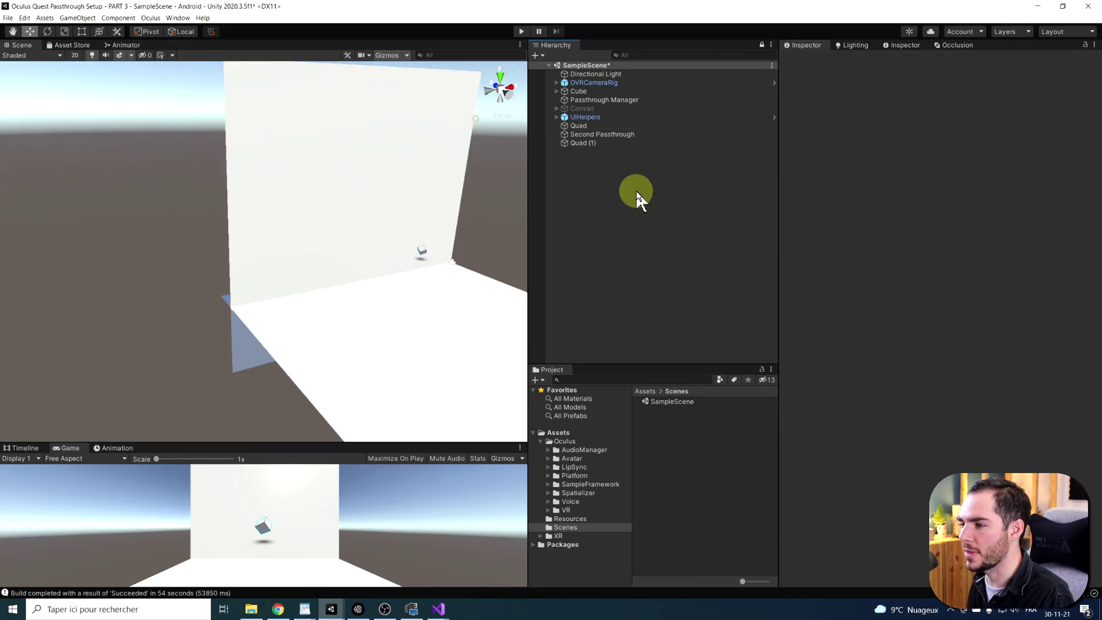
click(7, 18)
click(41, 143)
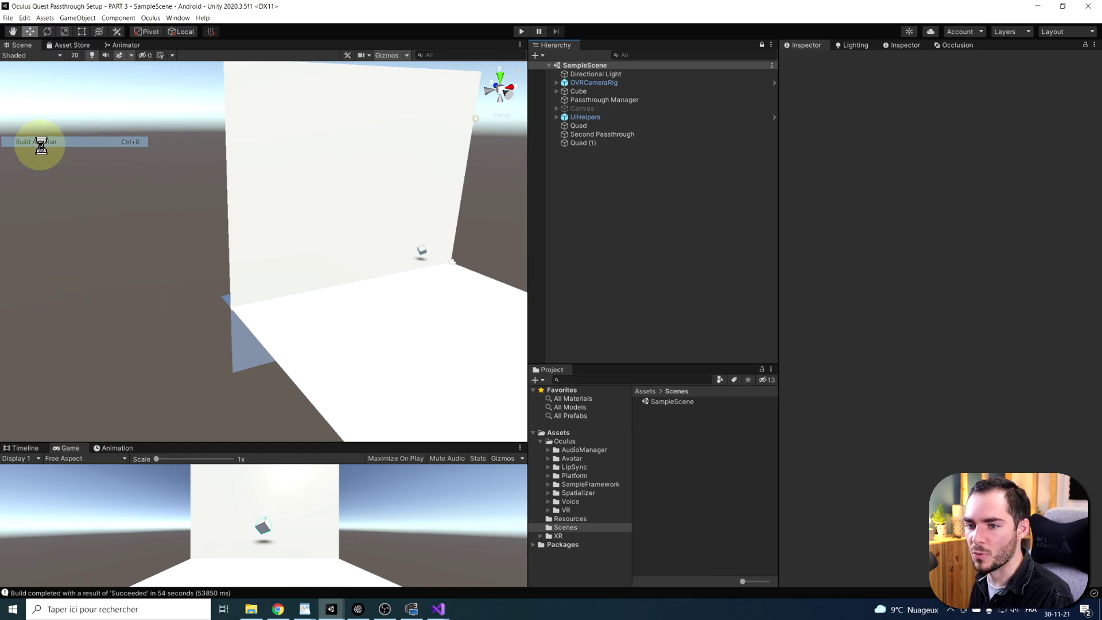